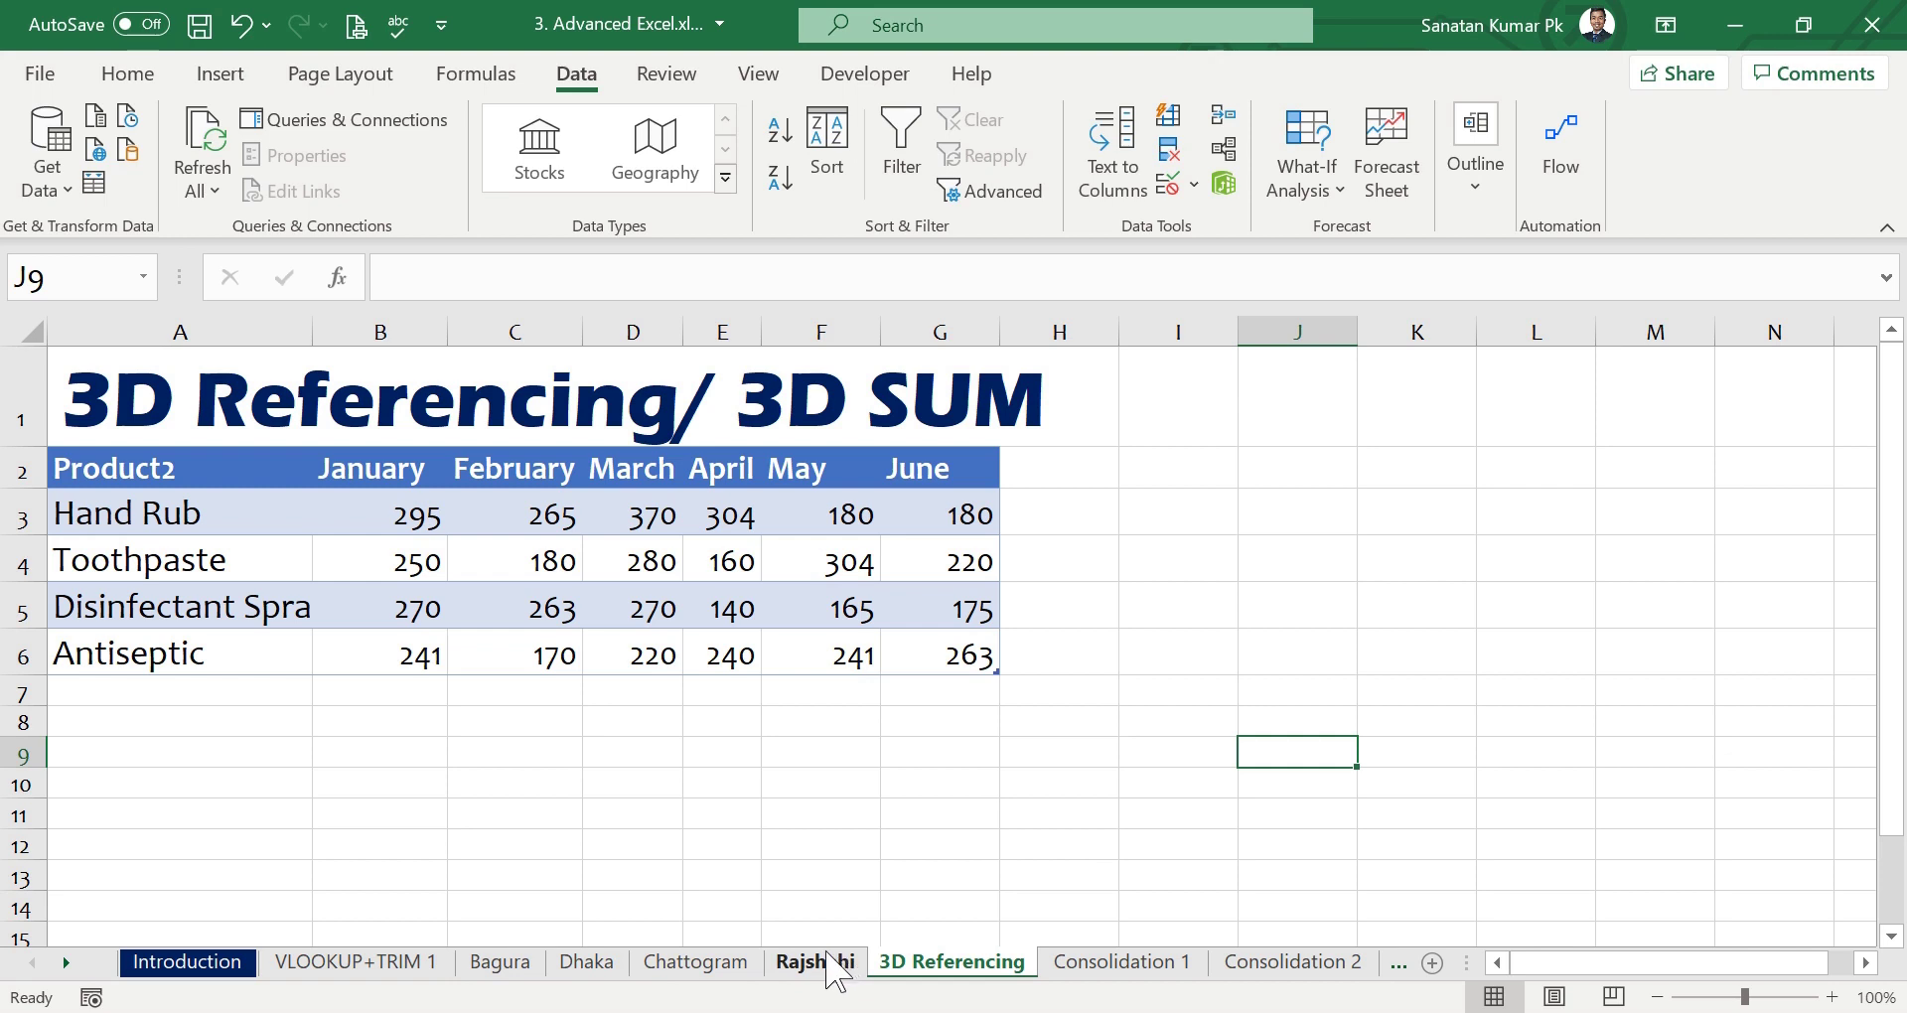
Compare the 3D Referencing summary table with the source tables on the Bagura and Rajshahi sheets.
left_click(287, 527)
left_click(1051, 685)
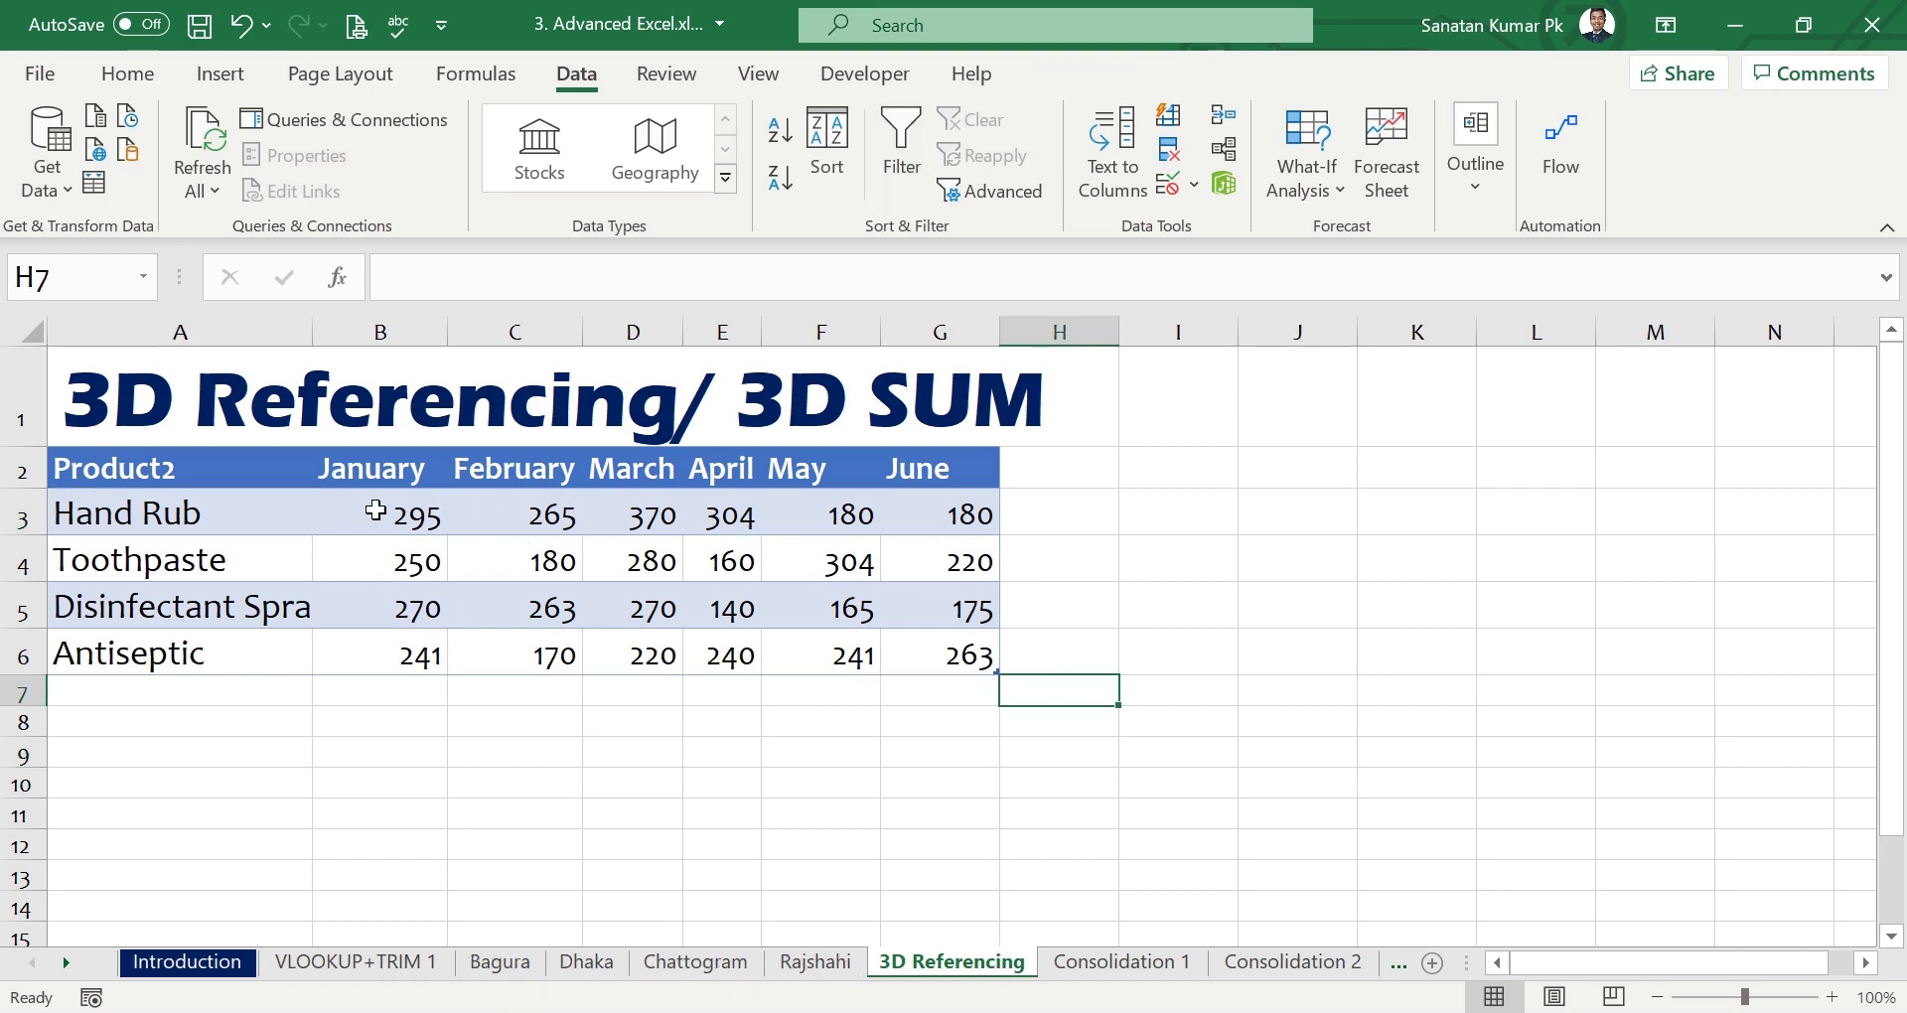
left_click(491, 962)
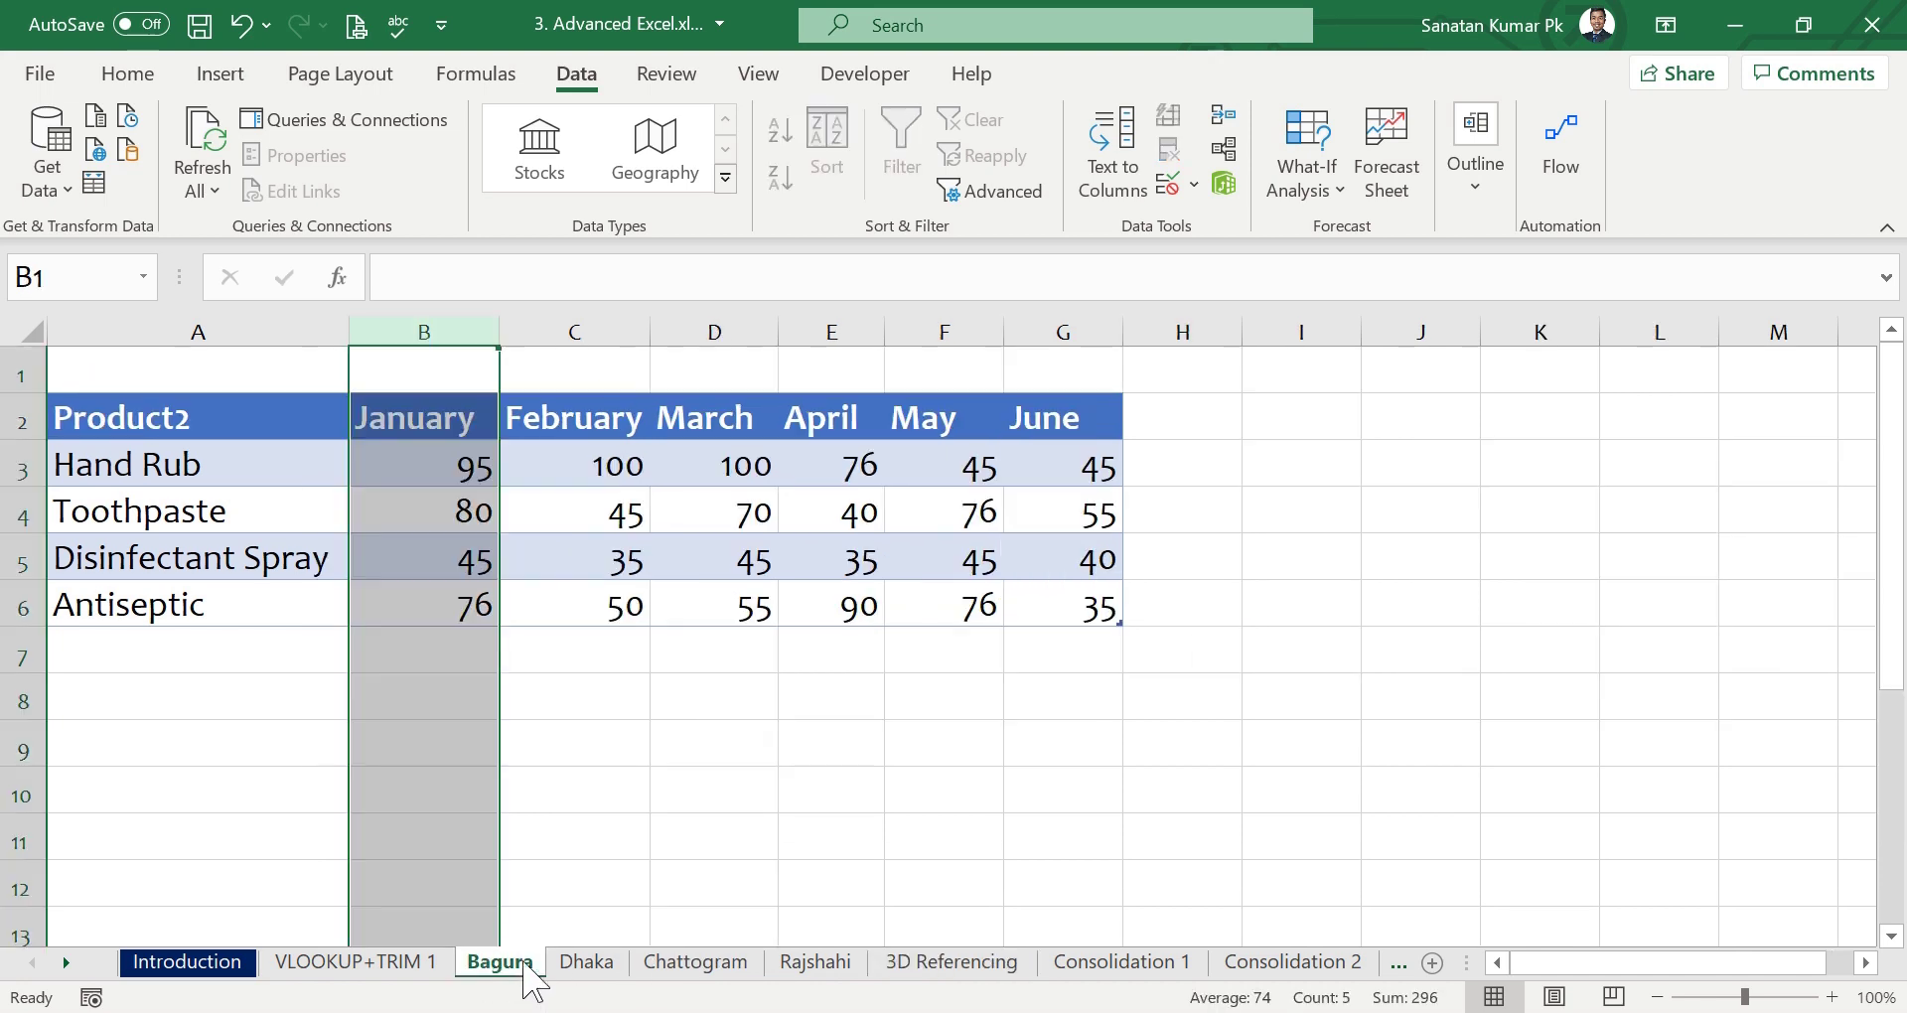
left_click(806, 962)
left_click(501, 964)
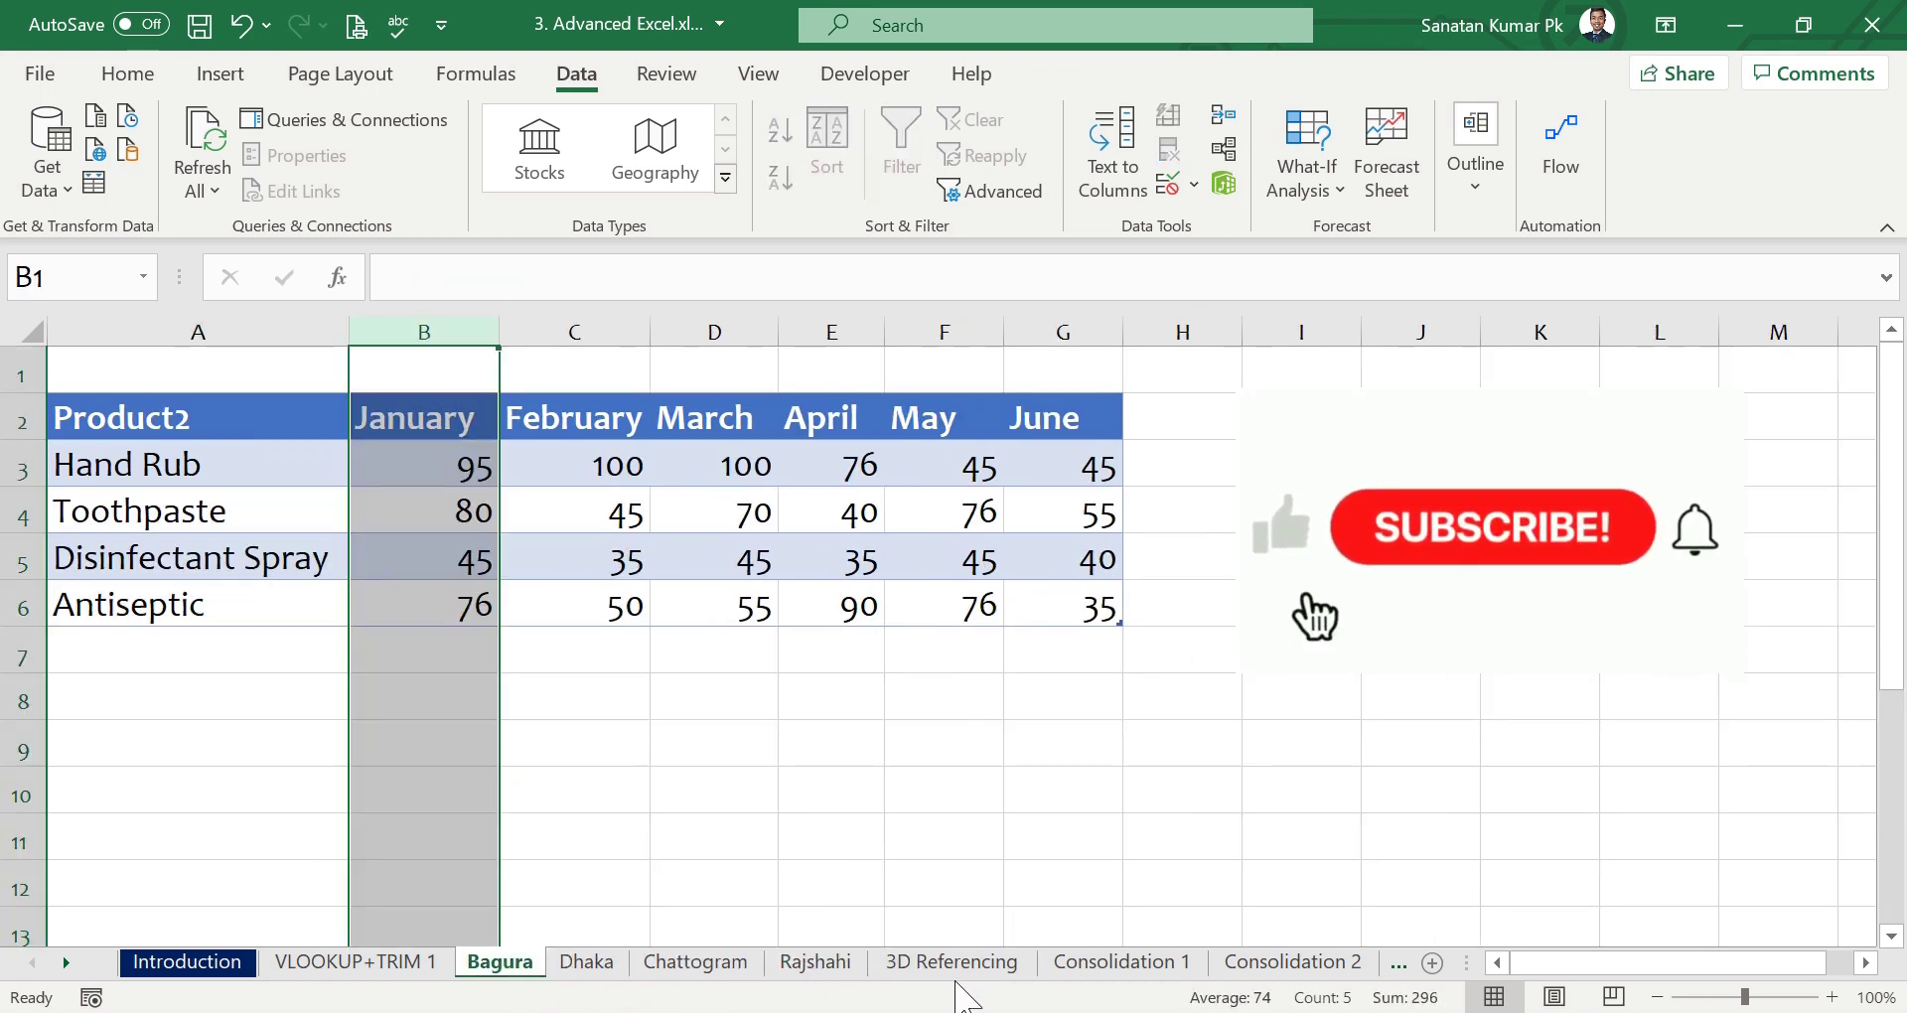
Inspect the 3D SUM formulas in the Hand Rub row of the 3D Referencing sheet and select the range B3:G6.
left_click(960, 969)
left_click(408, 524)
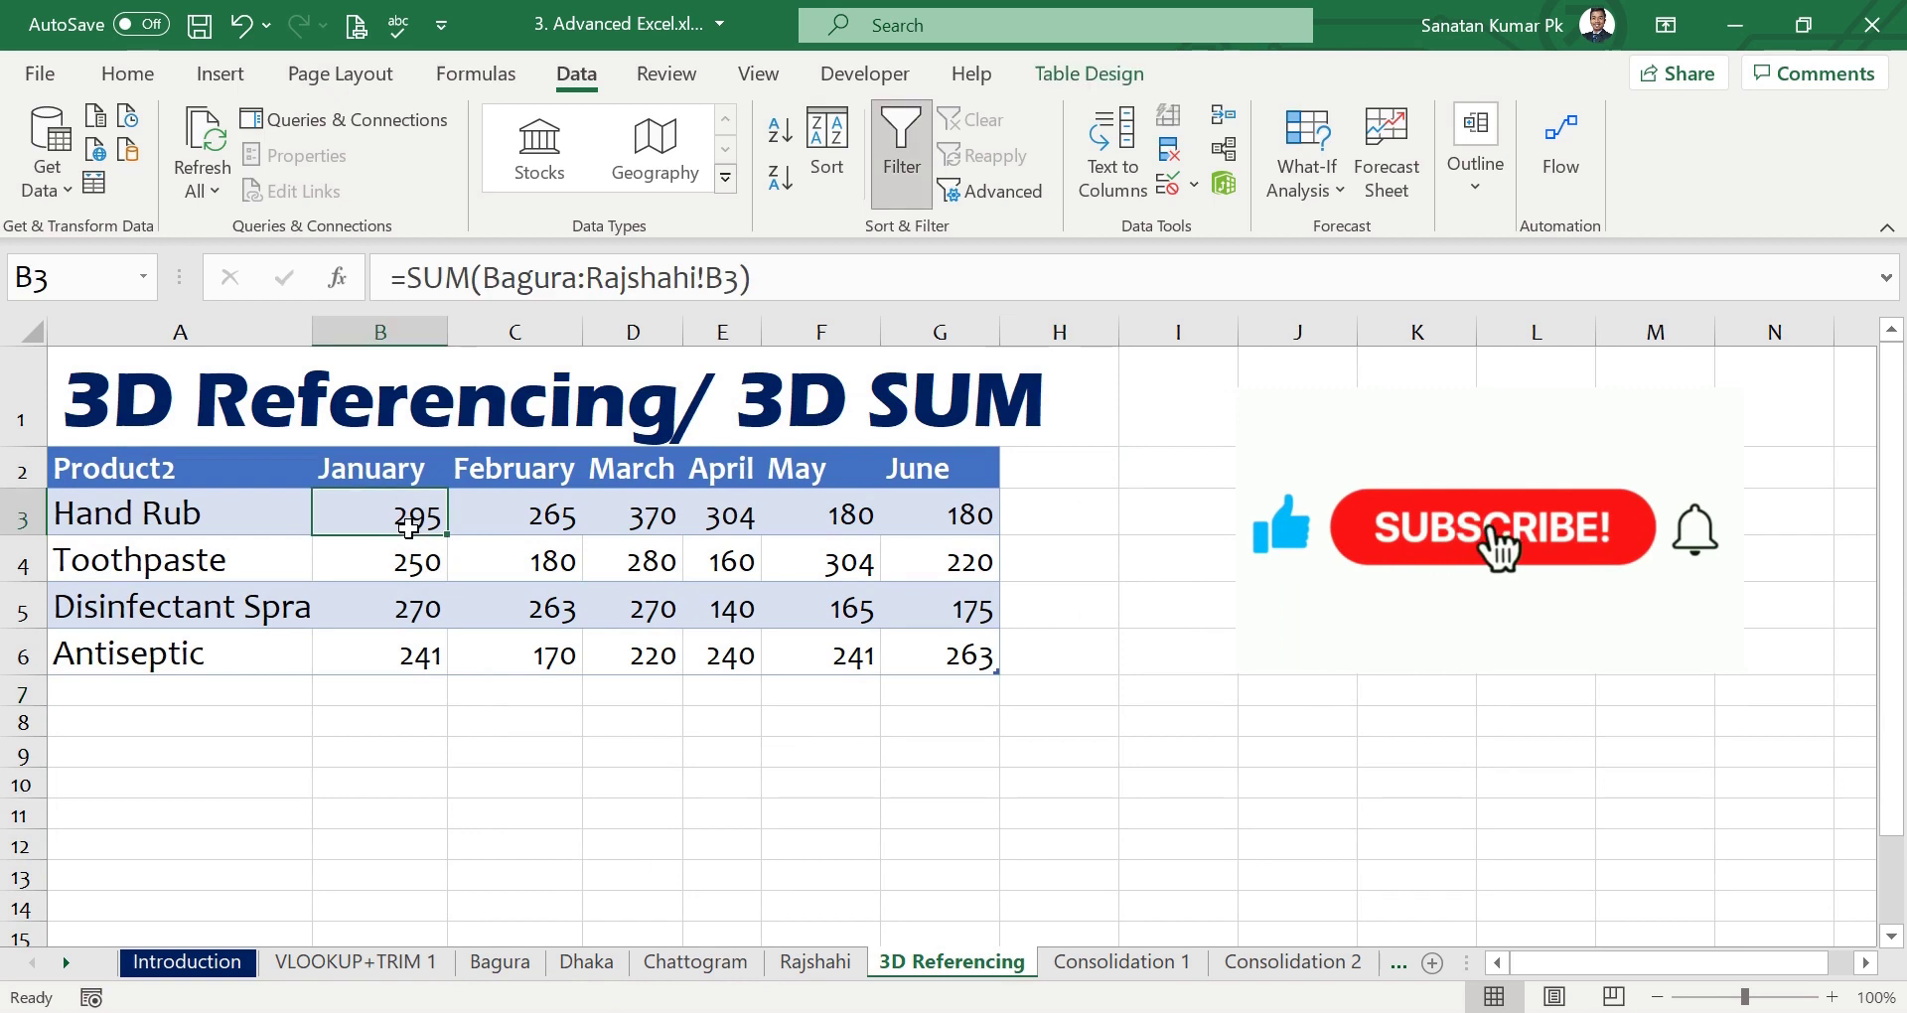
left_click(542, 517)
left_click(698, 533)
left_click(412, 522)
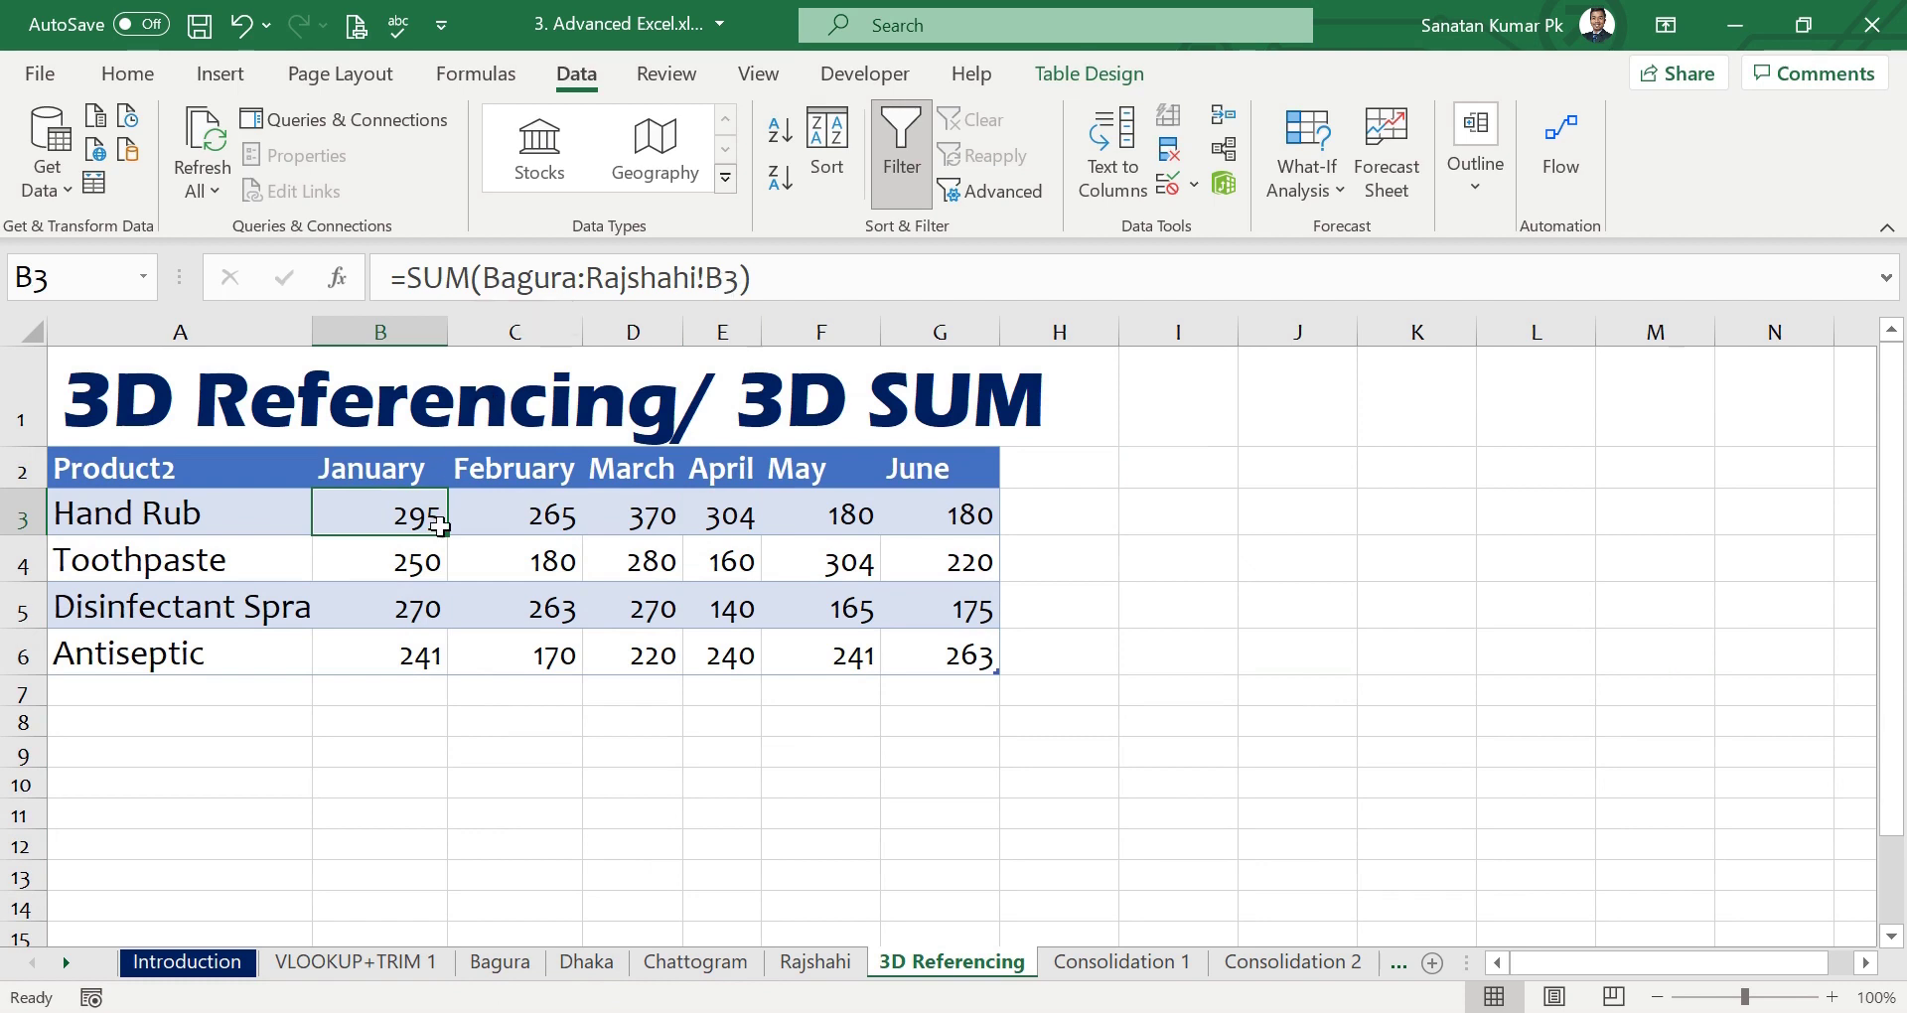
left_click(561, 510)
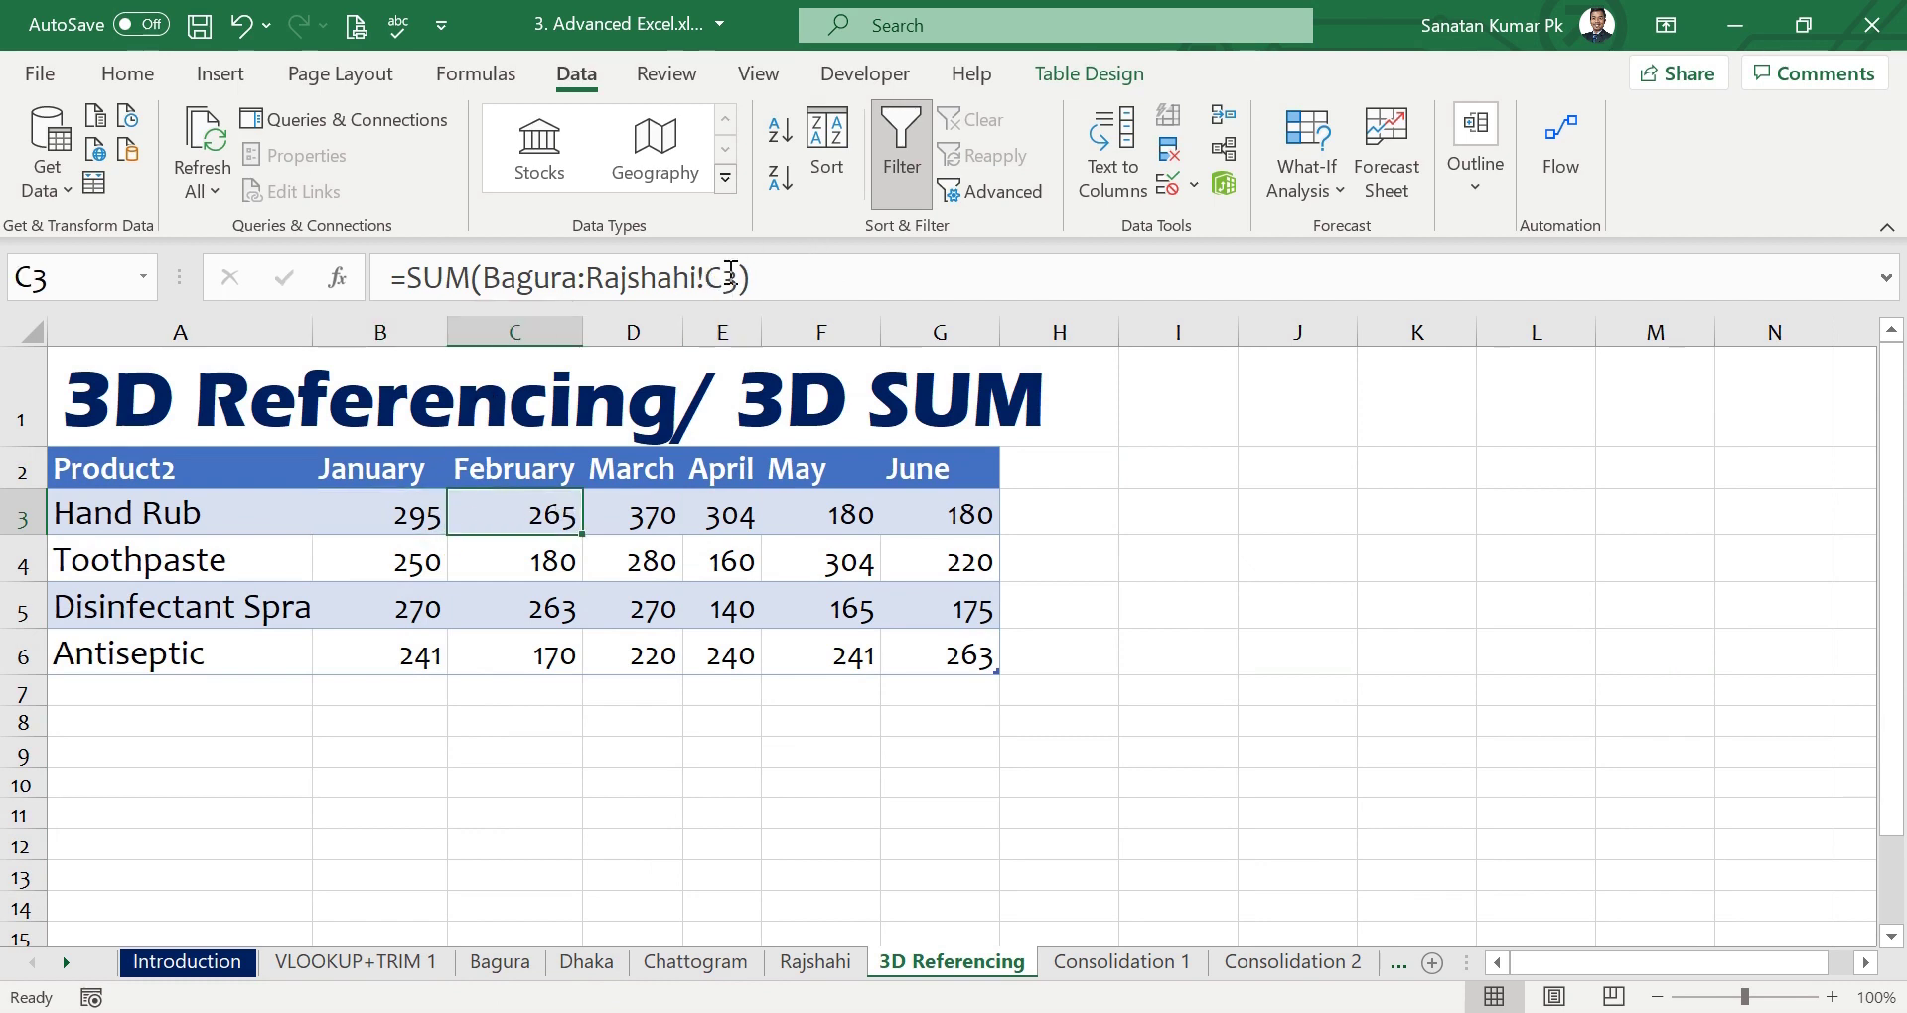
left_click_drag(385, 515, 970, 651)
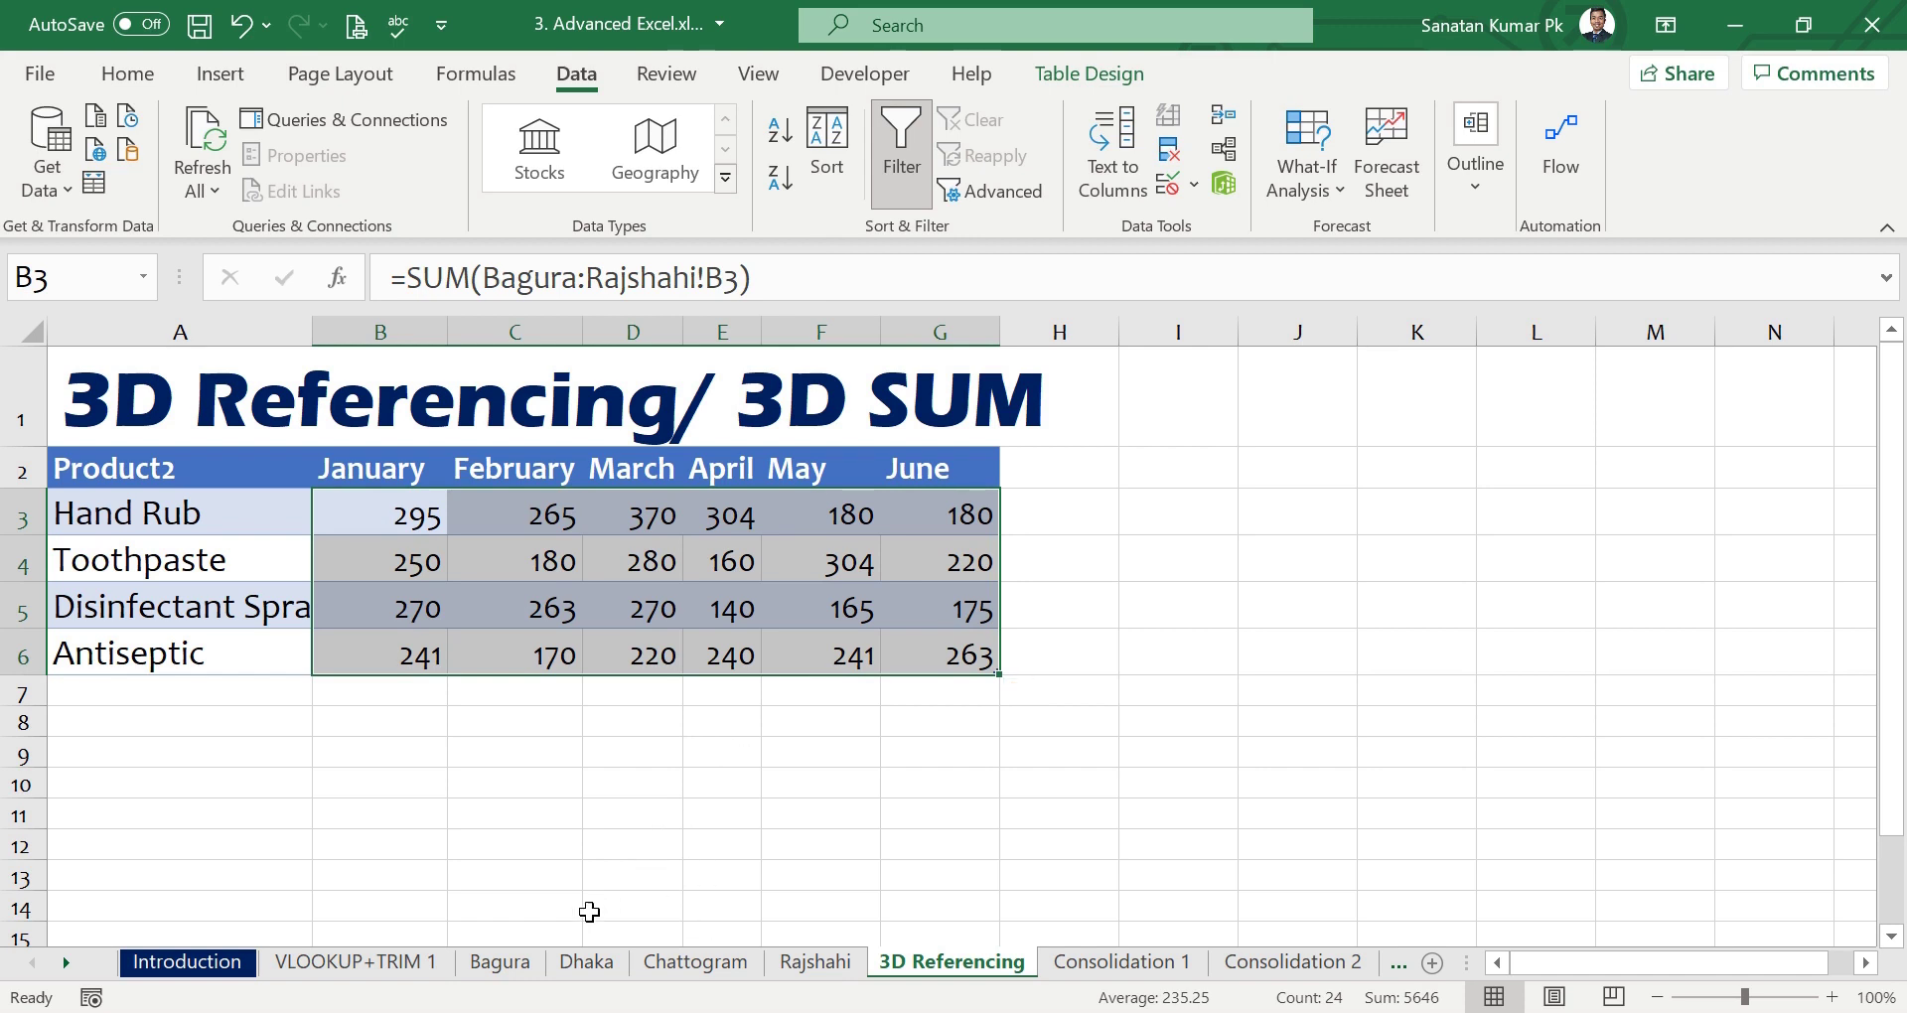
Check the January Hand Rub cell B3 on the Bagura and Dhaka sheets, and return to the 3D Referencing sheet.
left_click(502, 962)
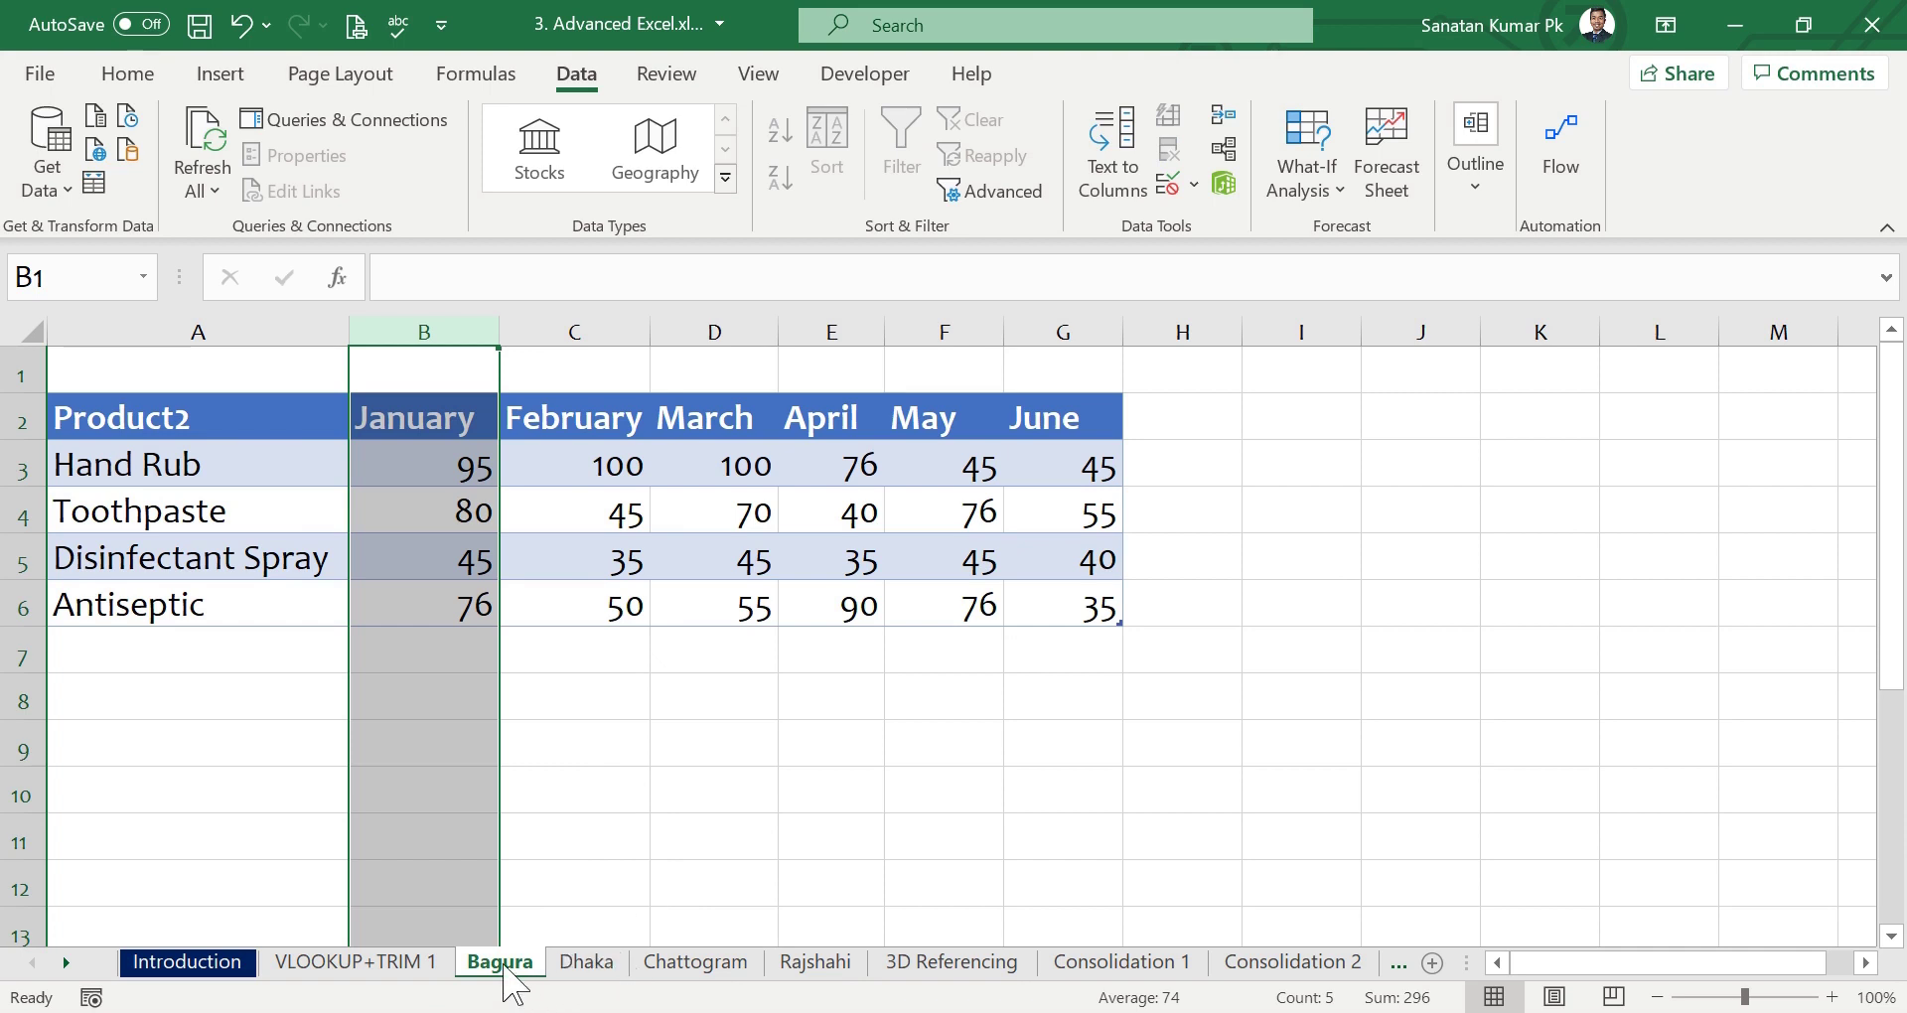
left_click(106, 473)
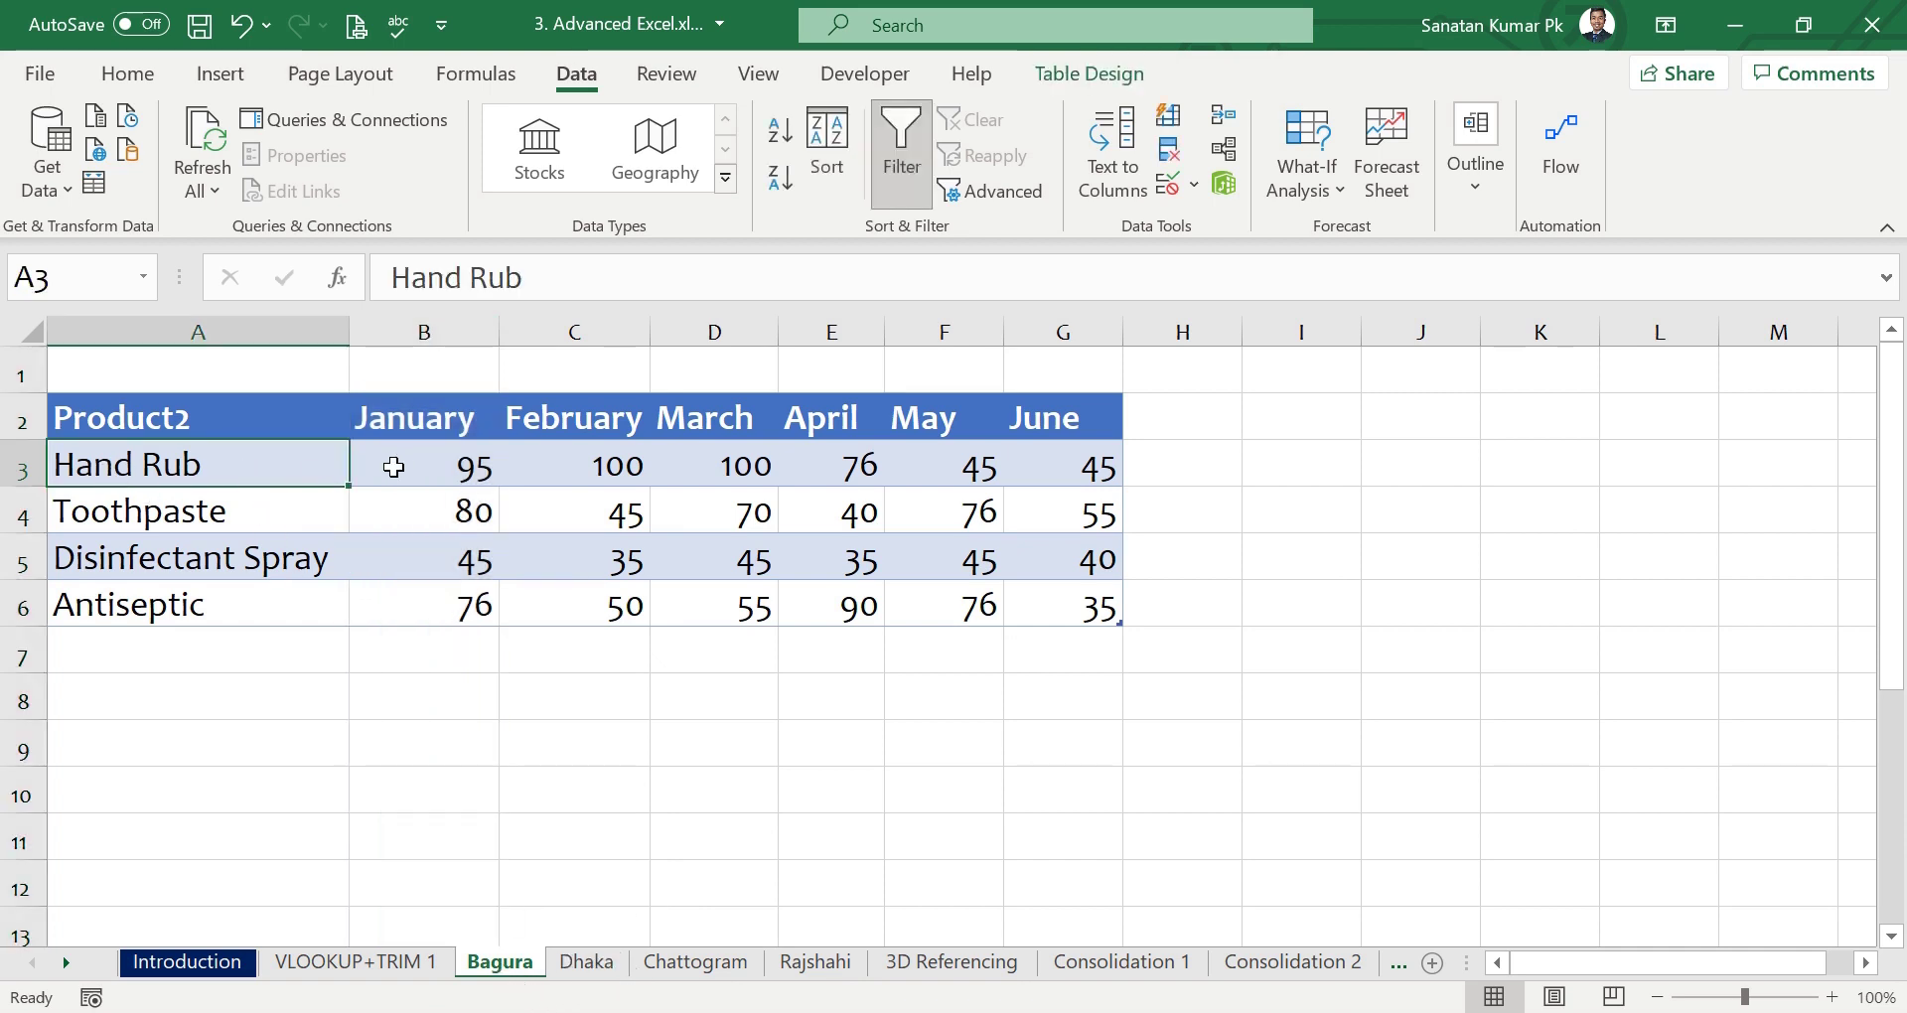
left_click(475, 469)
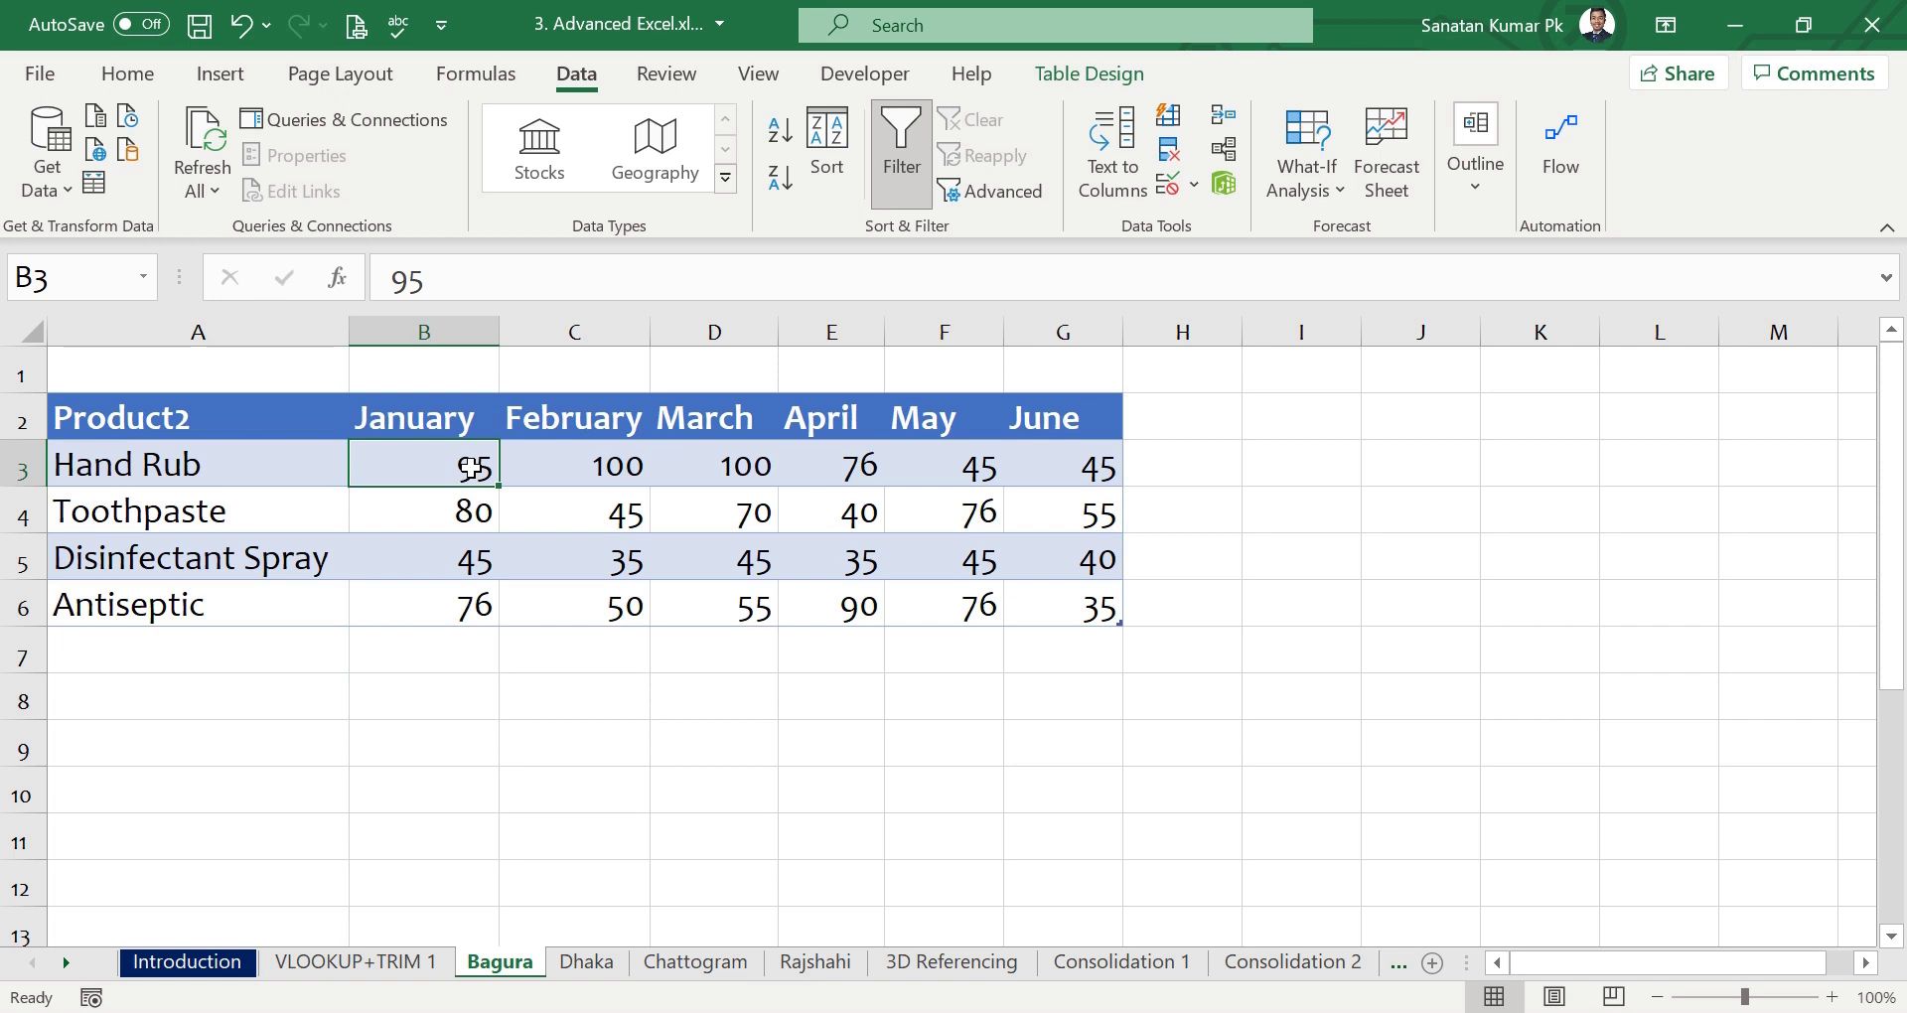
left_click(594, 963)
left_click(461, 453)
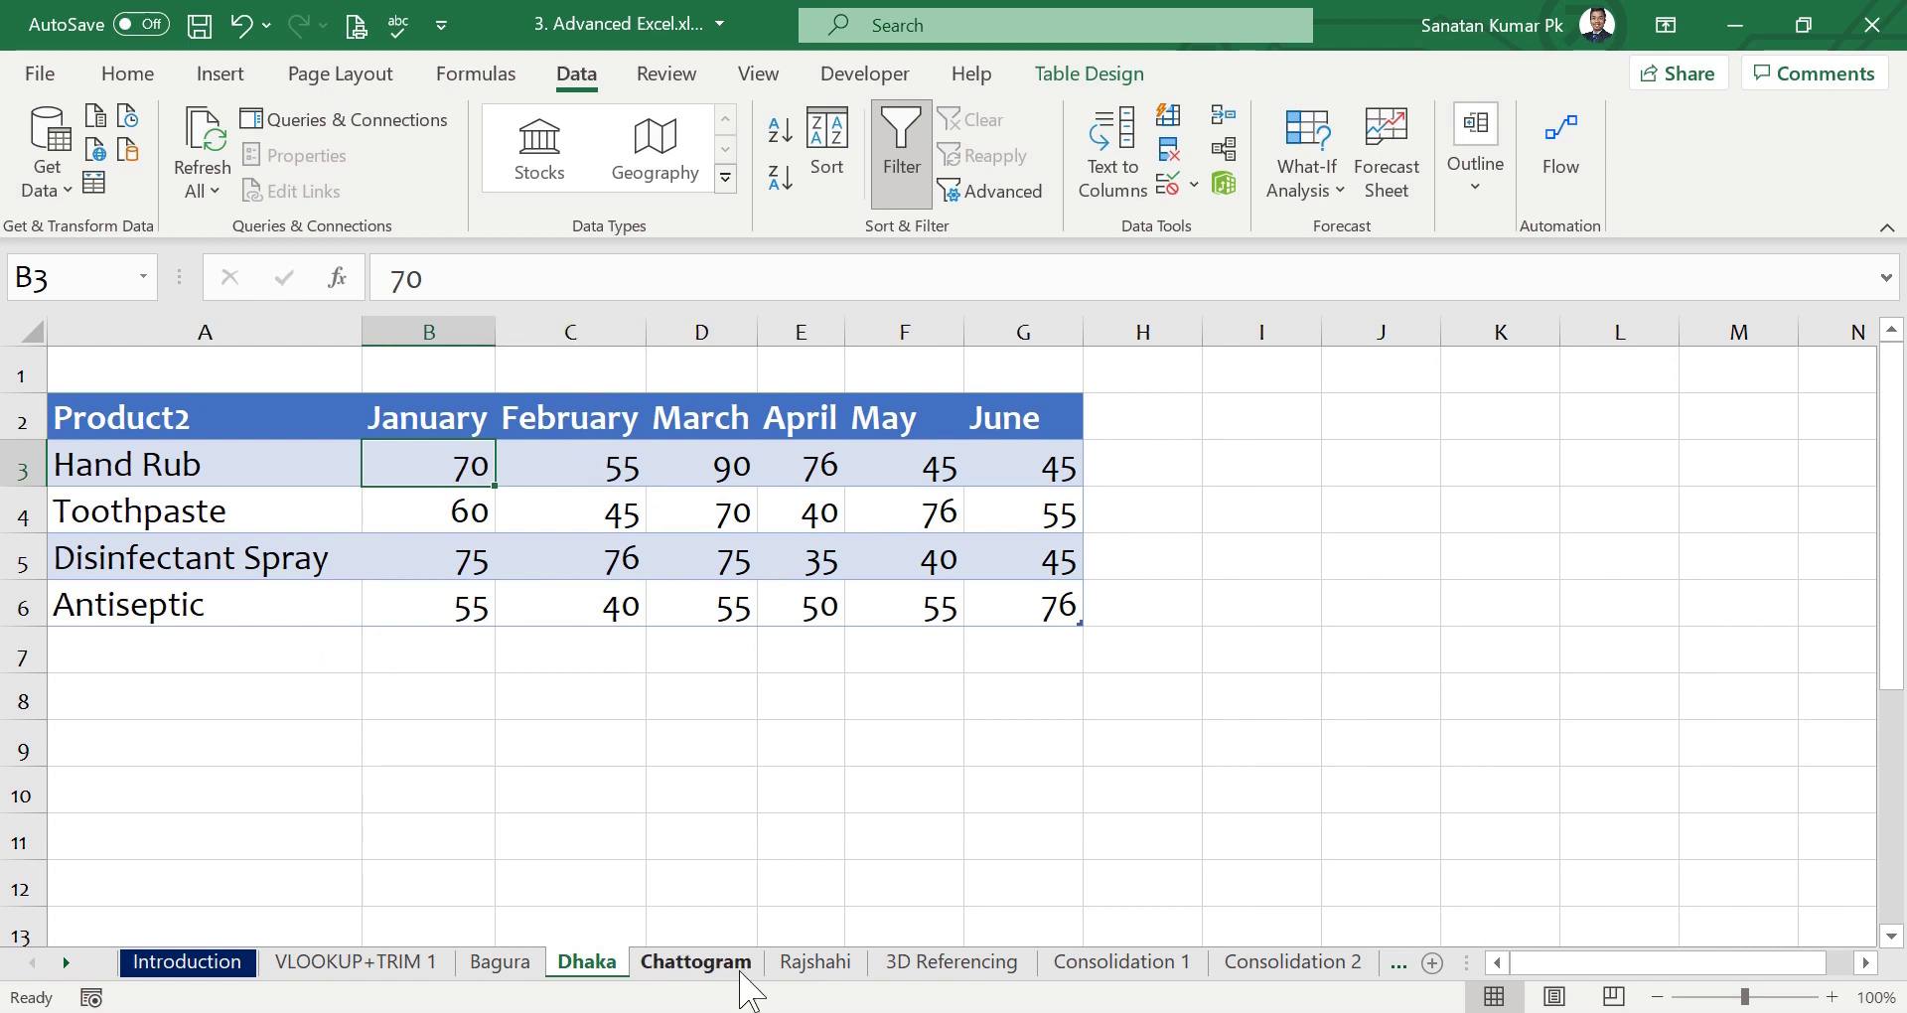
left_click(978, 968)
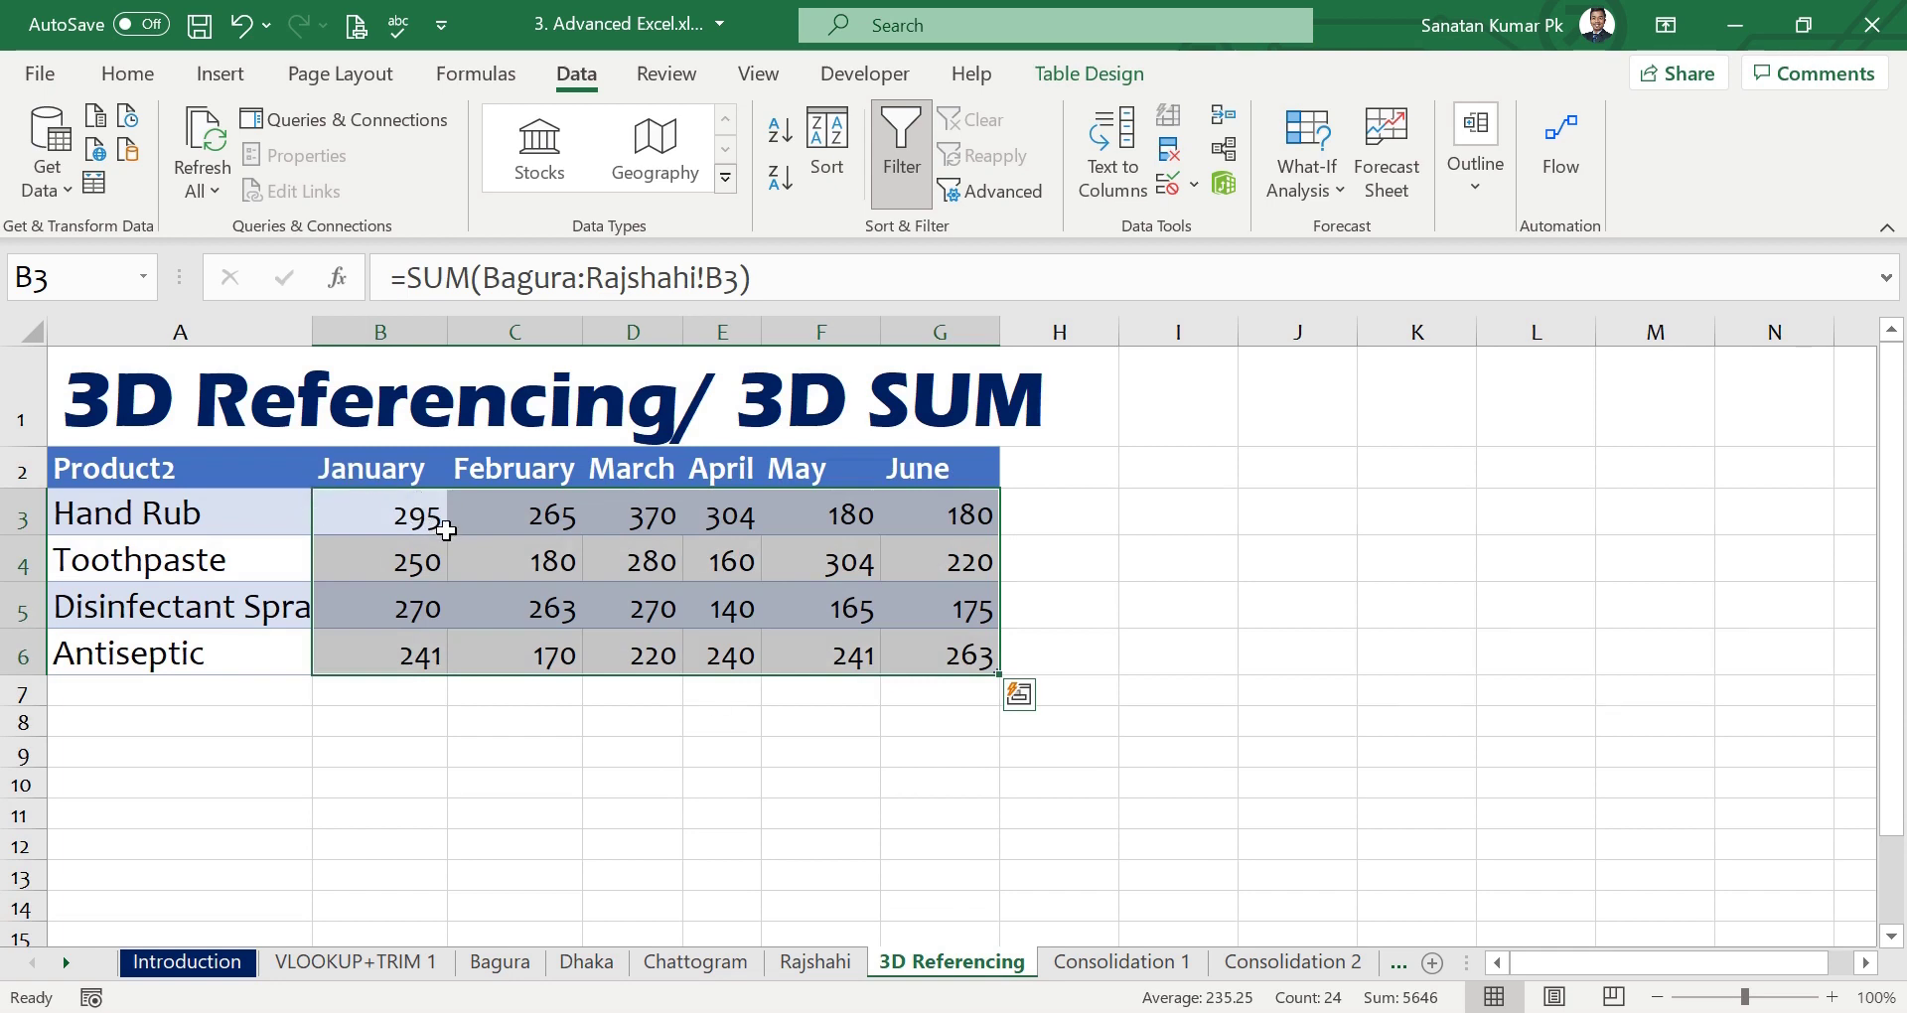
Move the Bagura table one column over to B2:H6, replacing existing data, and review the 3D Referencing totals.
left_click(500, 961)
left_click_drag(167, 417, 1180, 621)
left_click(906, 607)
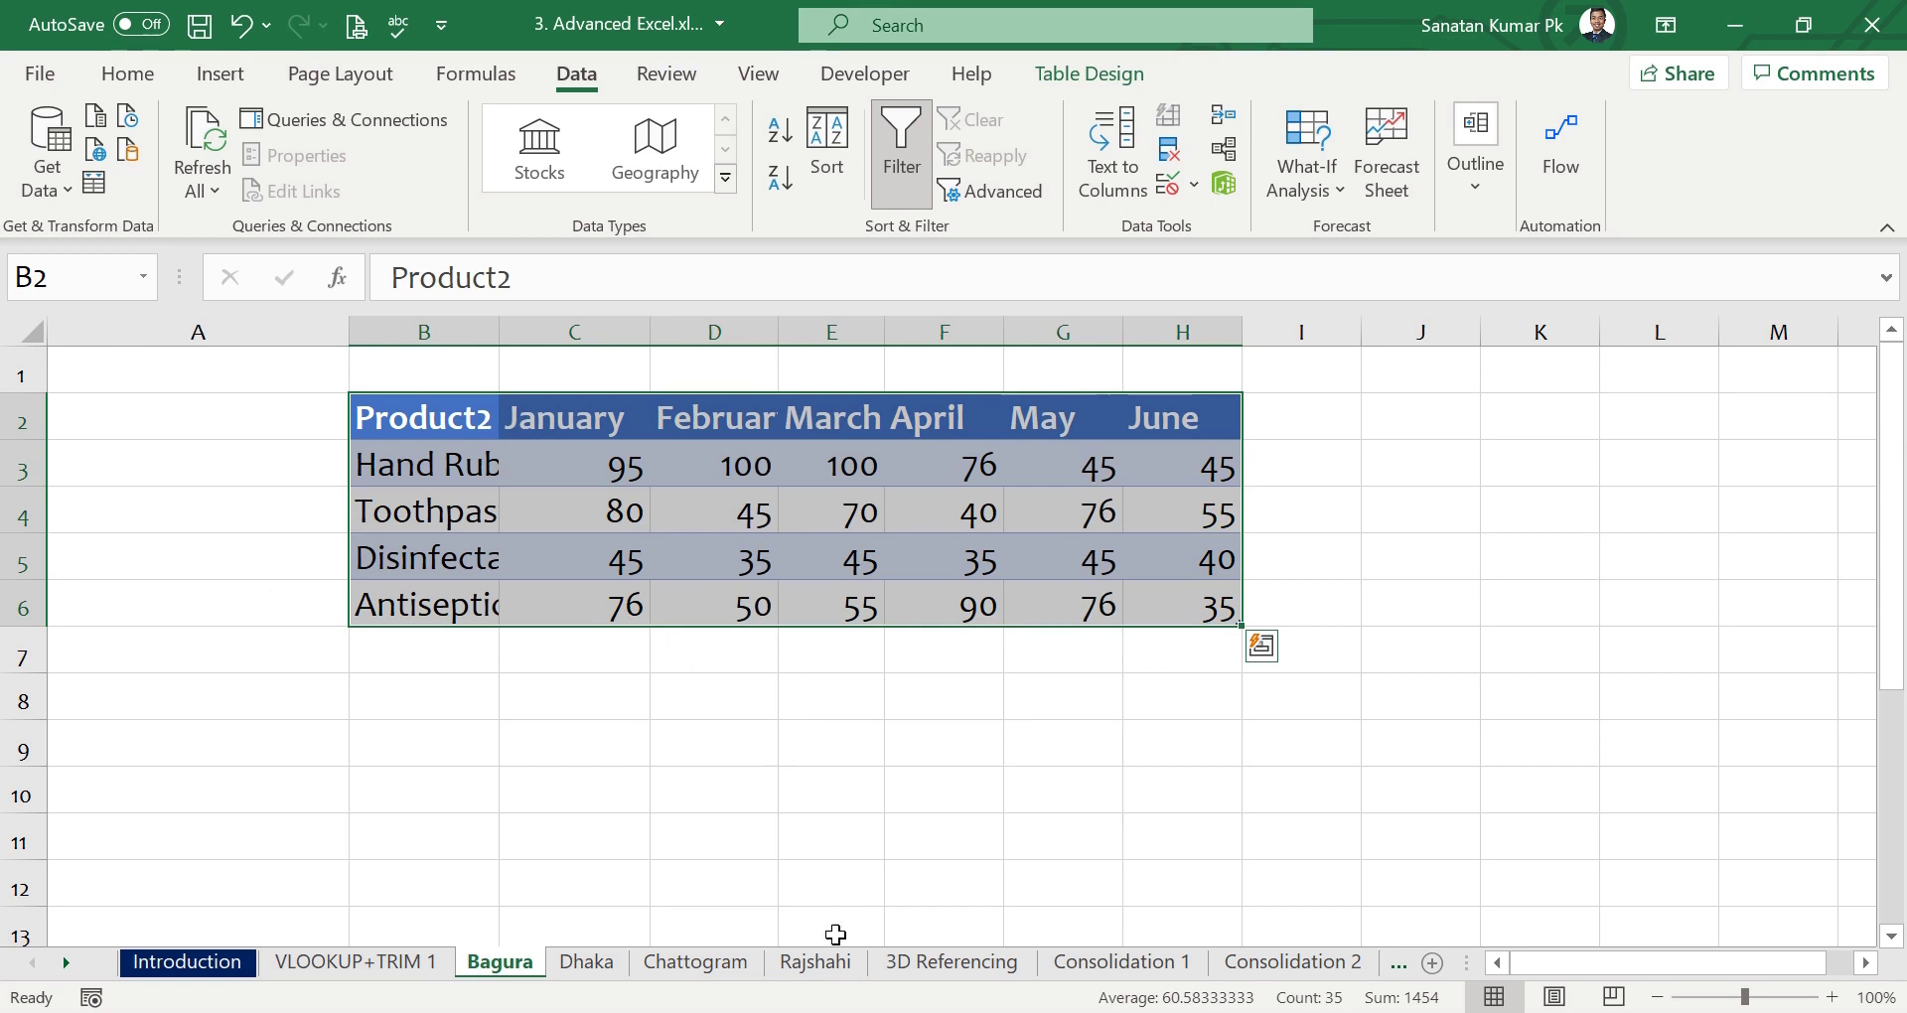
left_click(969, 965)
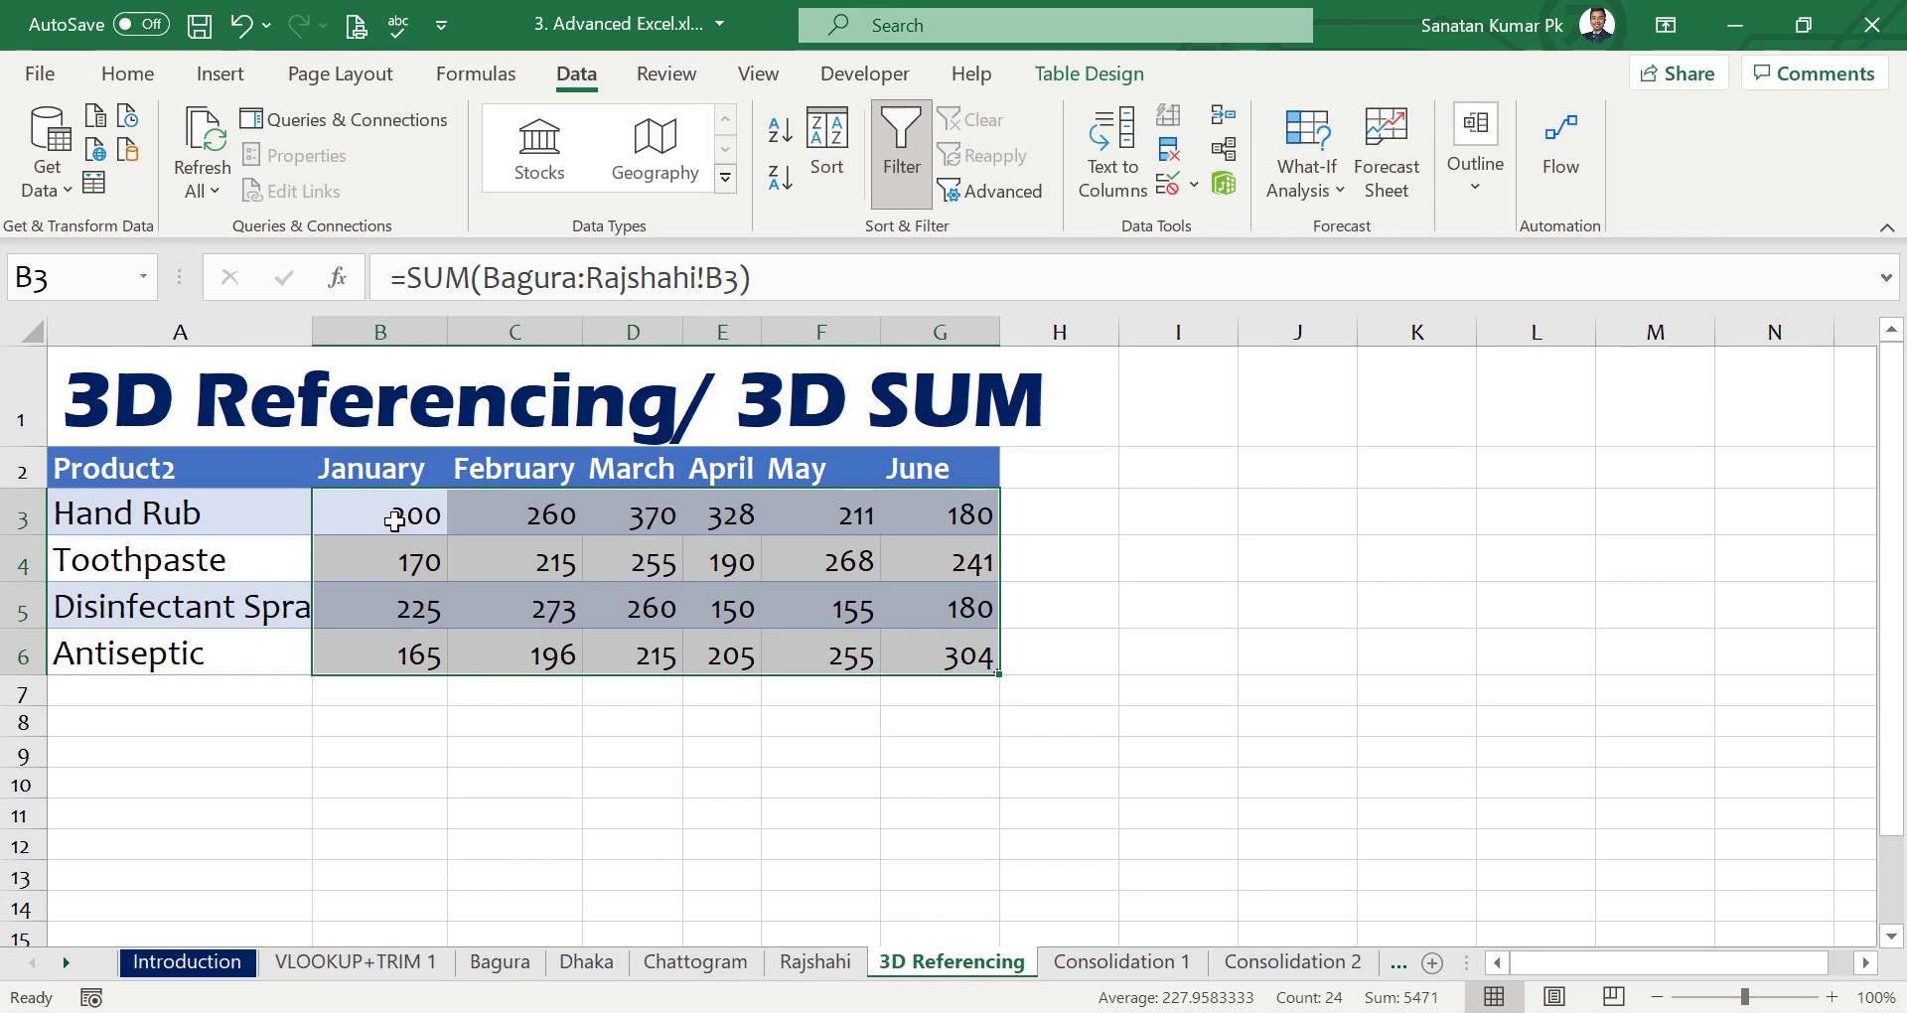
Move the Dhaka table down two rows to A4:G8, replacing existing data, and recheck the 3D Referencing totals.
left_click(501, 962)
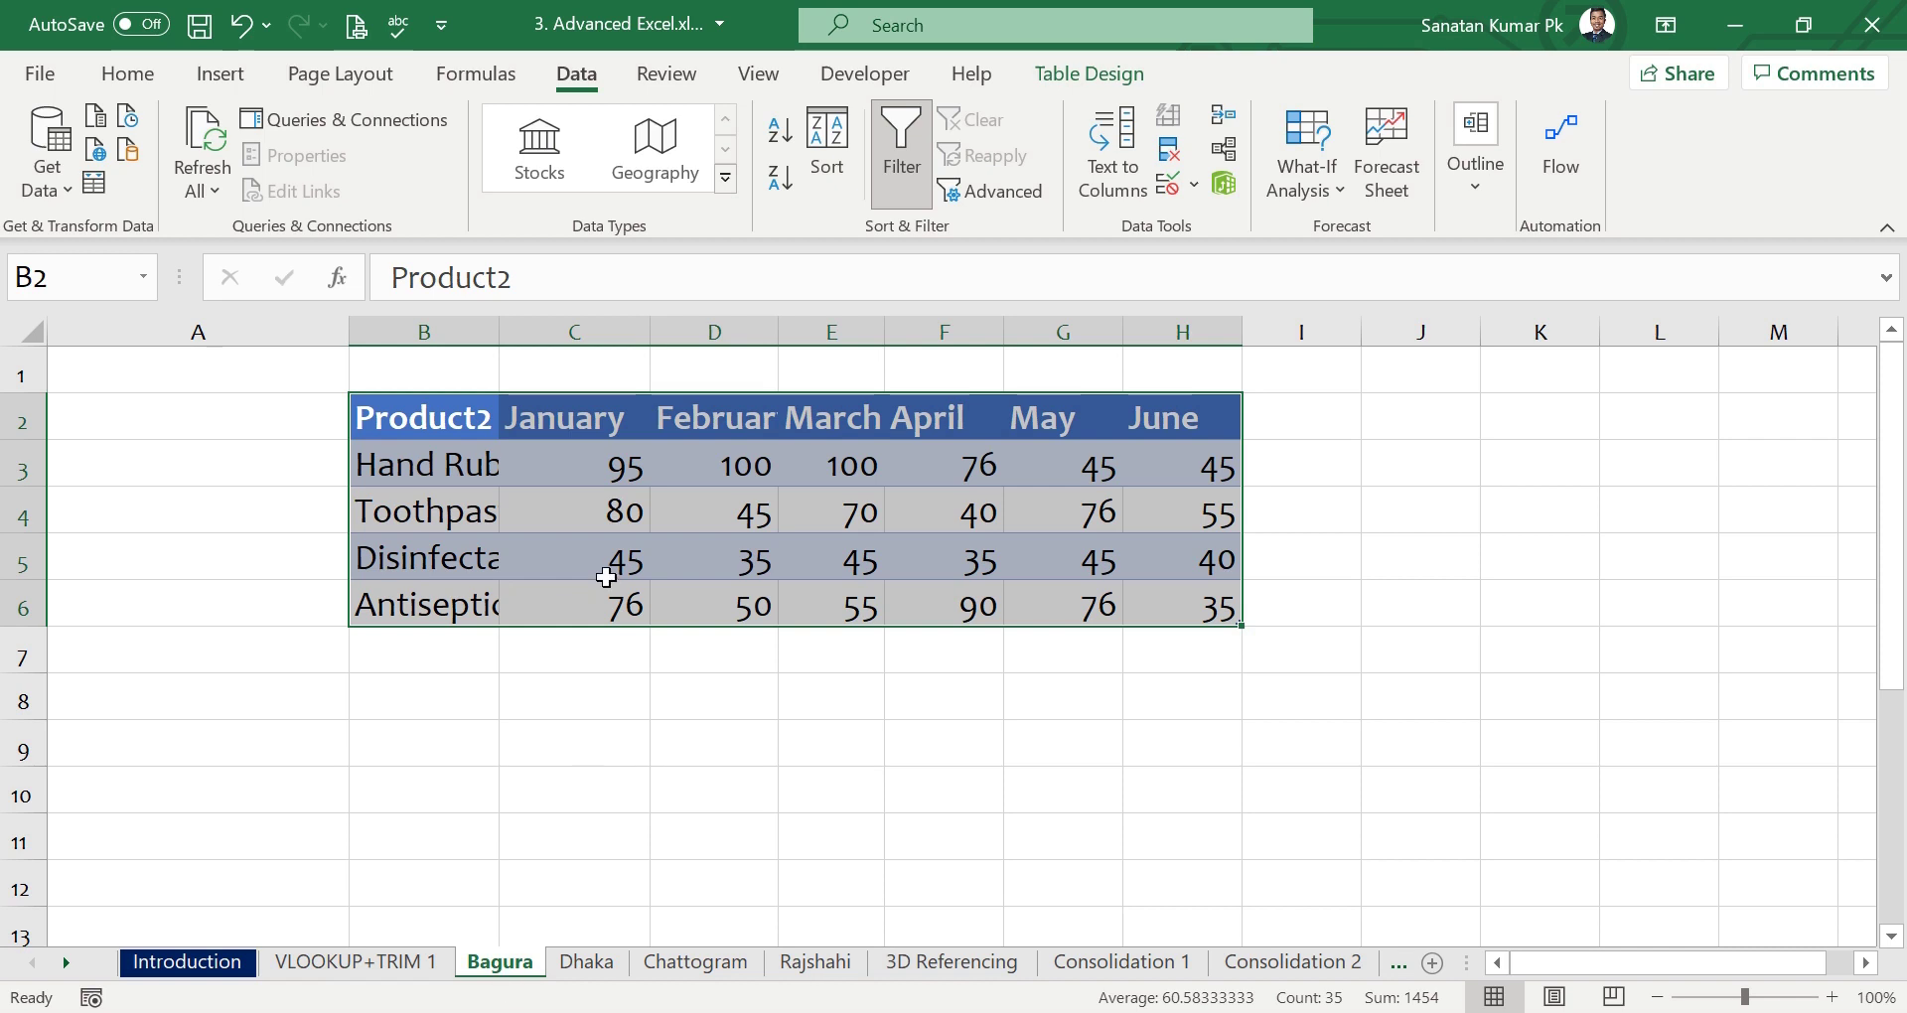
left_click(601, 969)
left_click_drag(256, 417, 1021, 713)
left_click(937, 608)
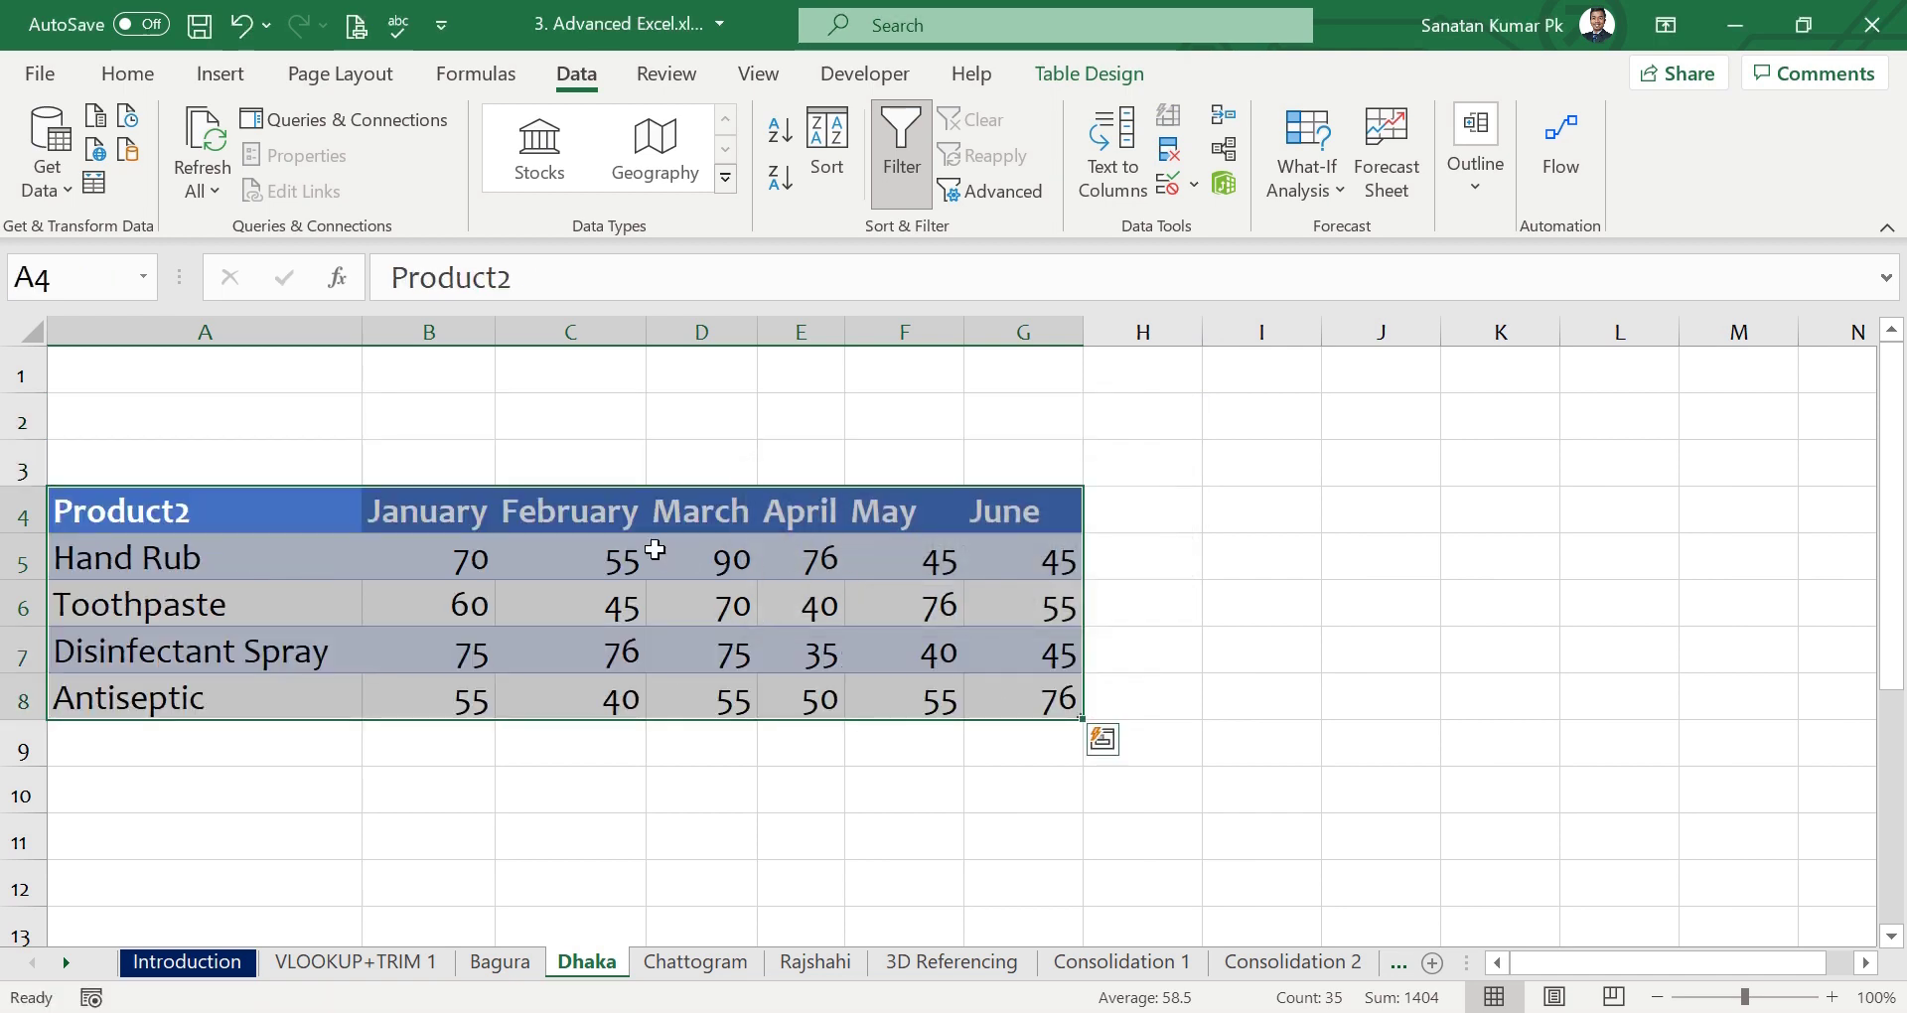
left_click(952, 962)
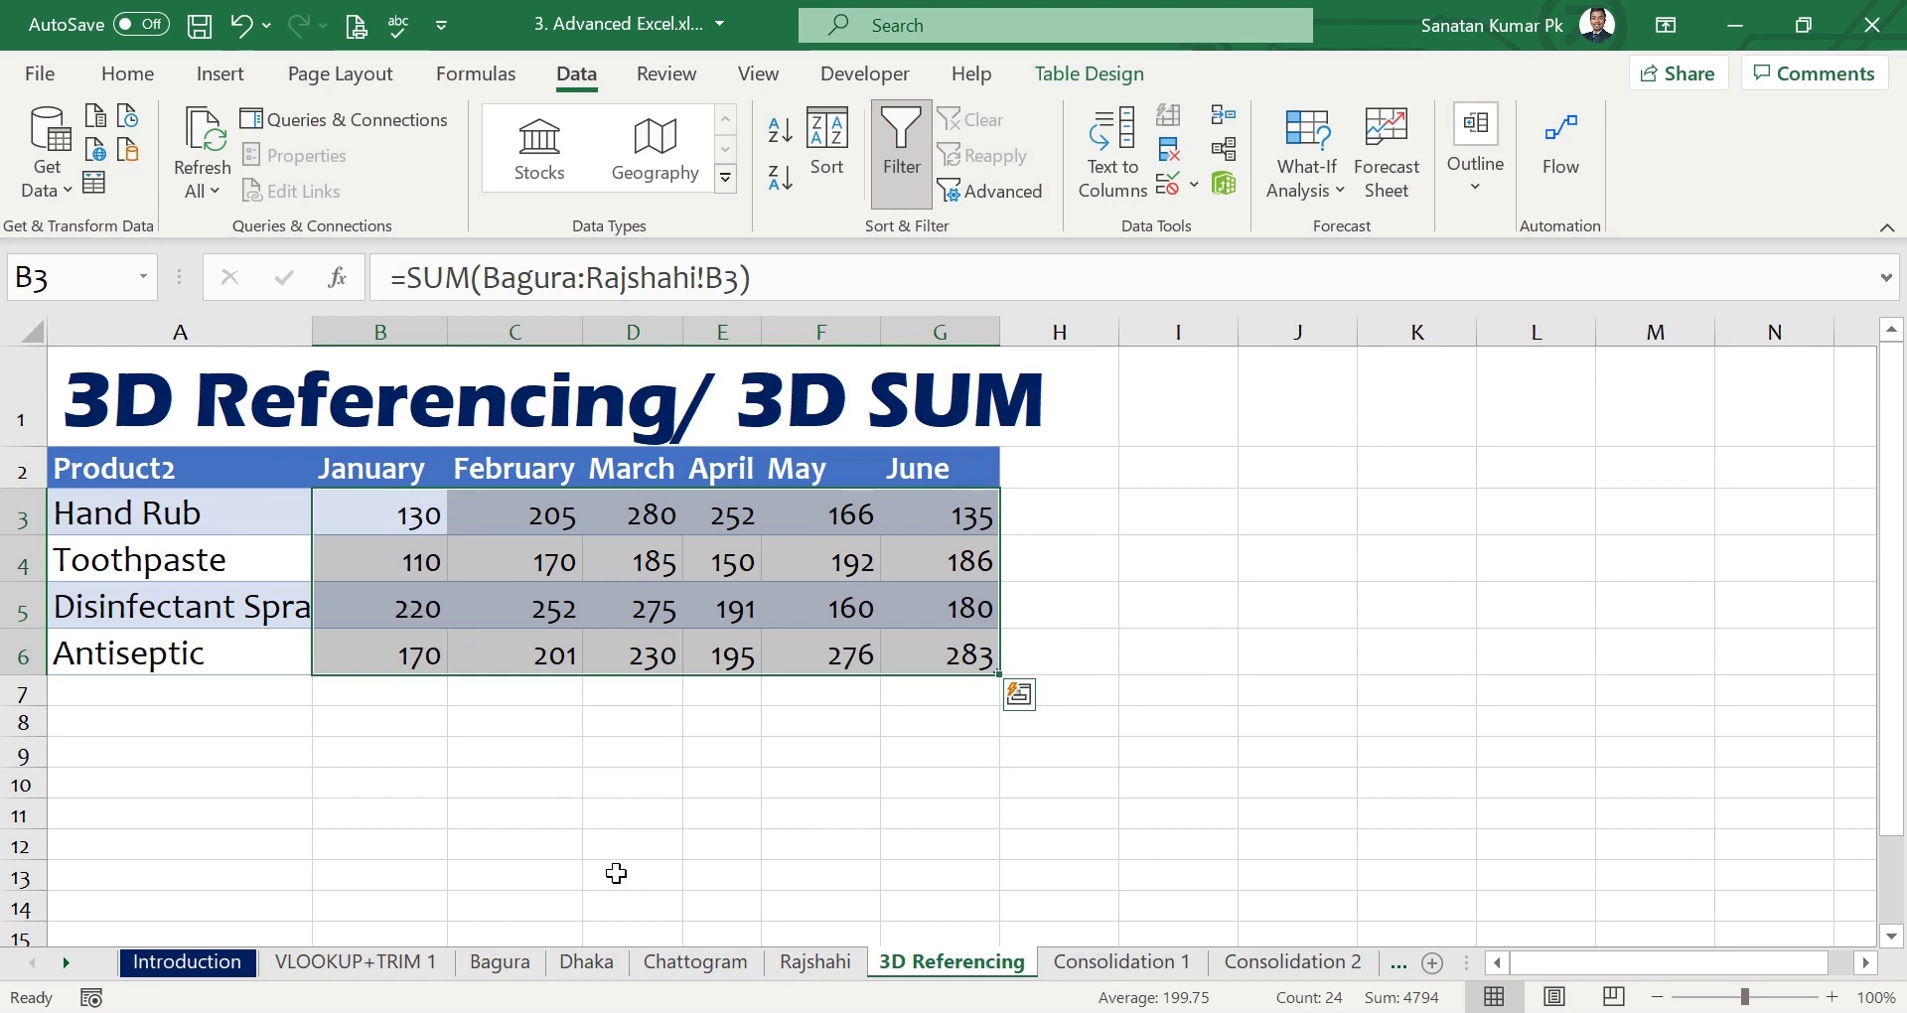
Move the Chattogram table to D5:J9, replacing existing data, and review the effect on the 3D Referencing sheet.
left_click(695, 961)
left_click_drag(238, 435, 1400, 753)
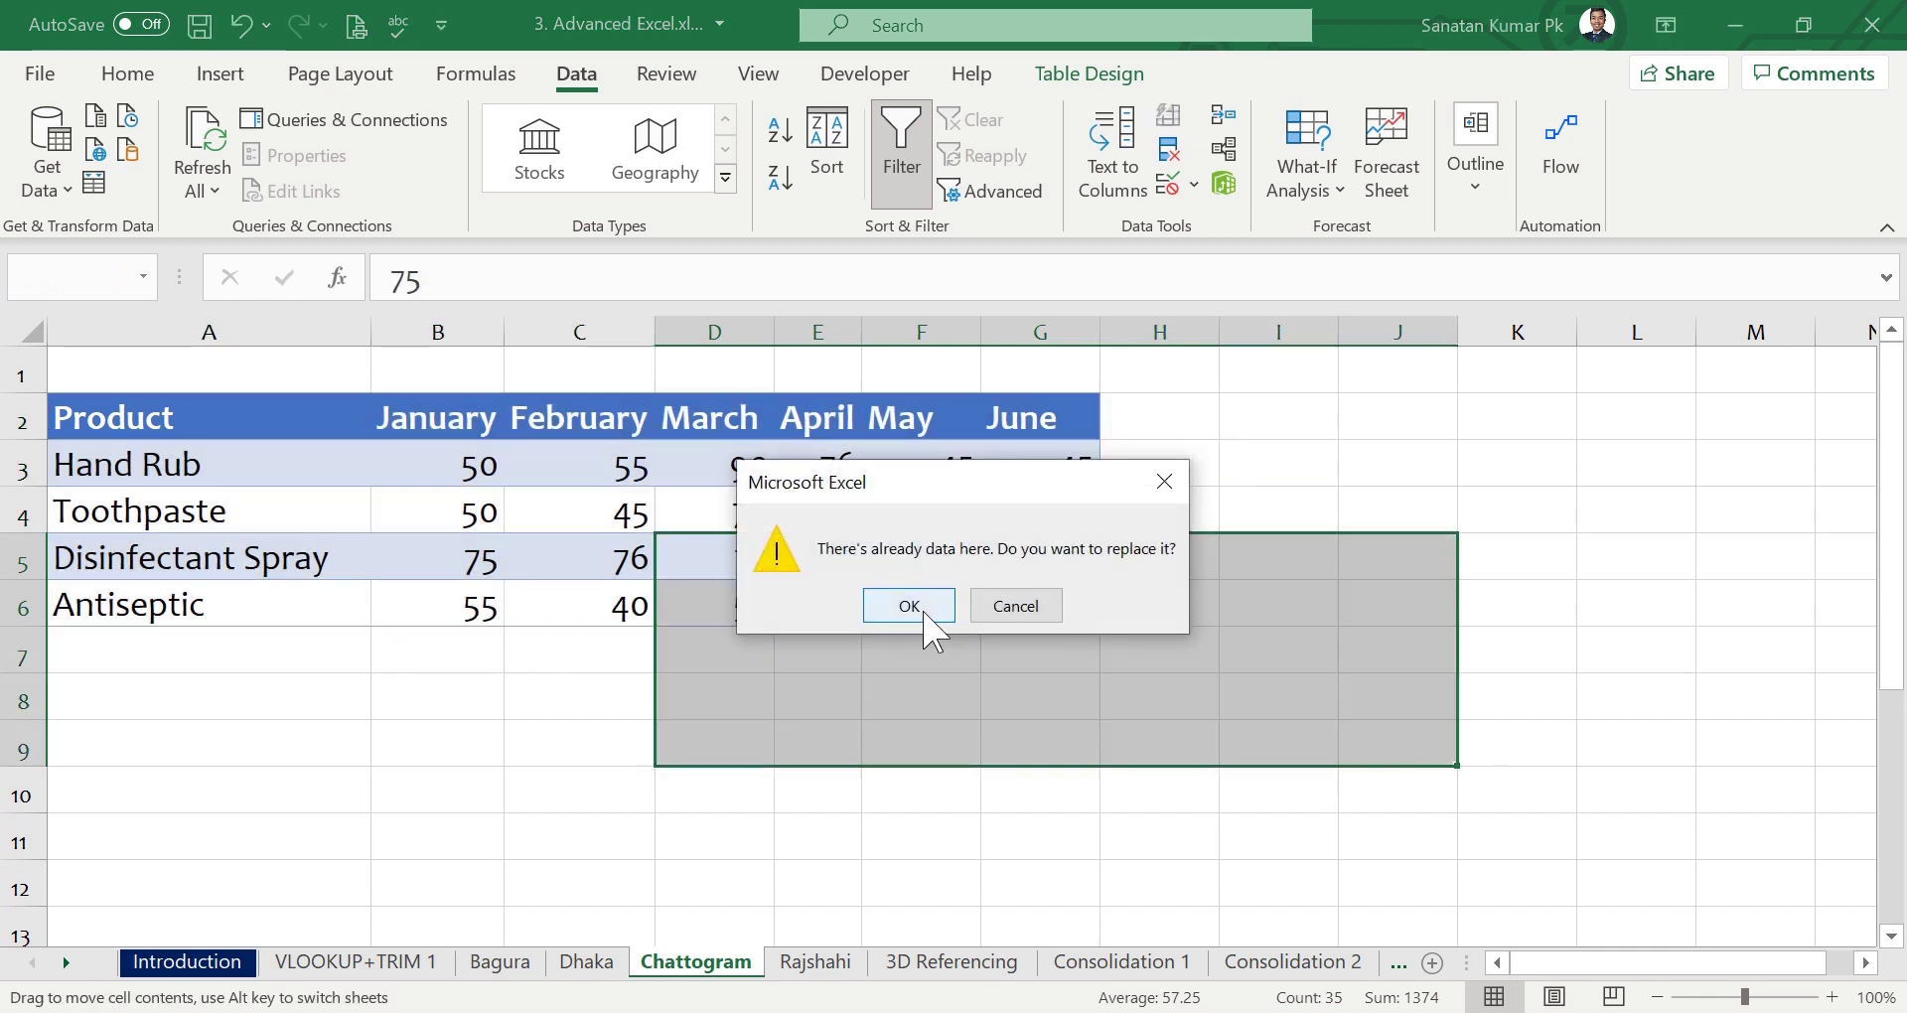
left_click(909, 606)
left_click(1142, 962)
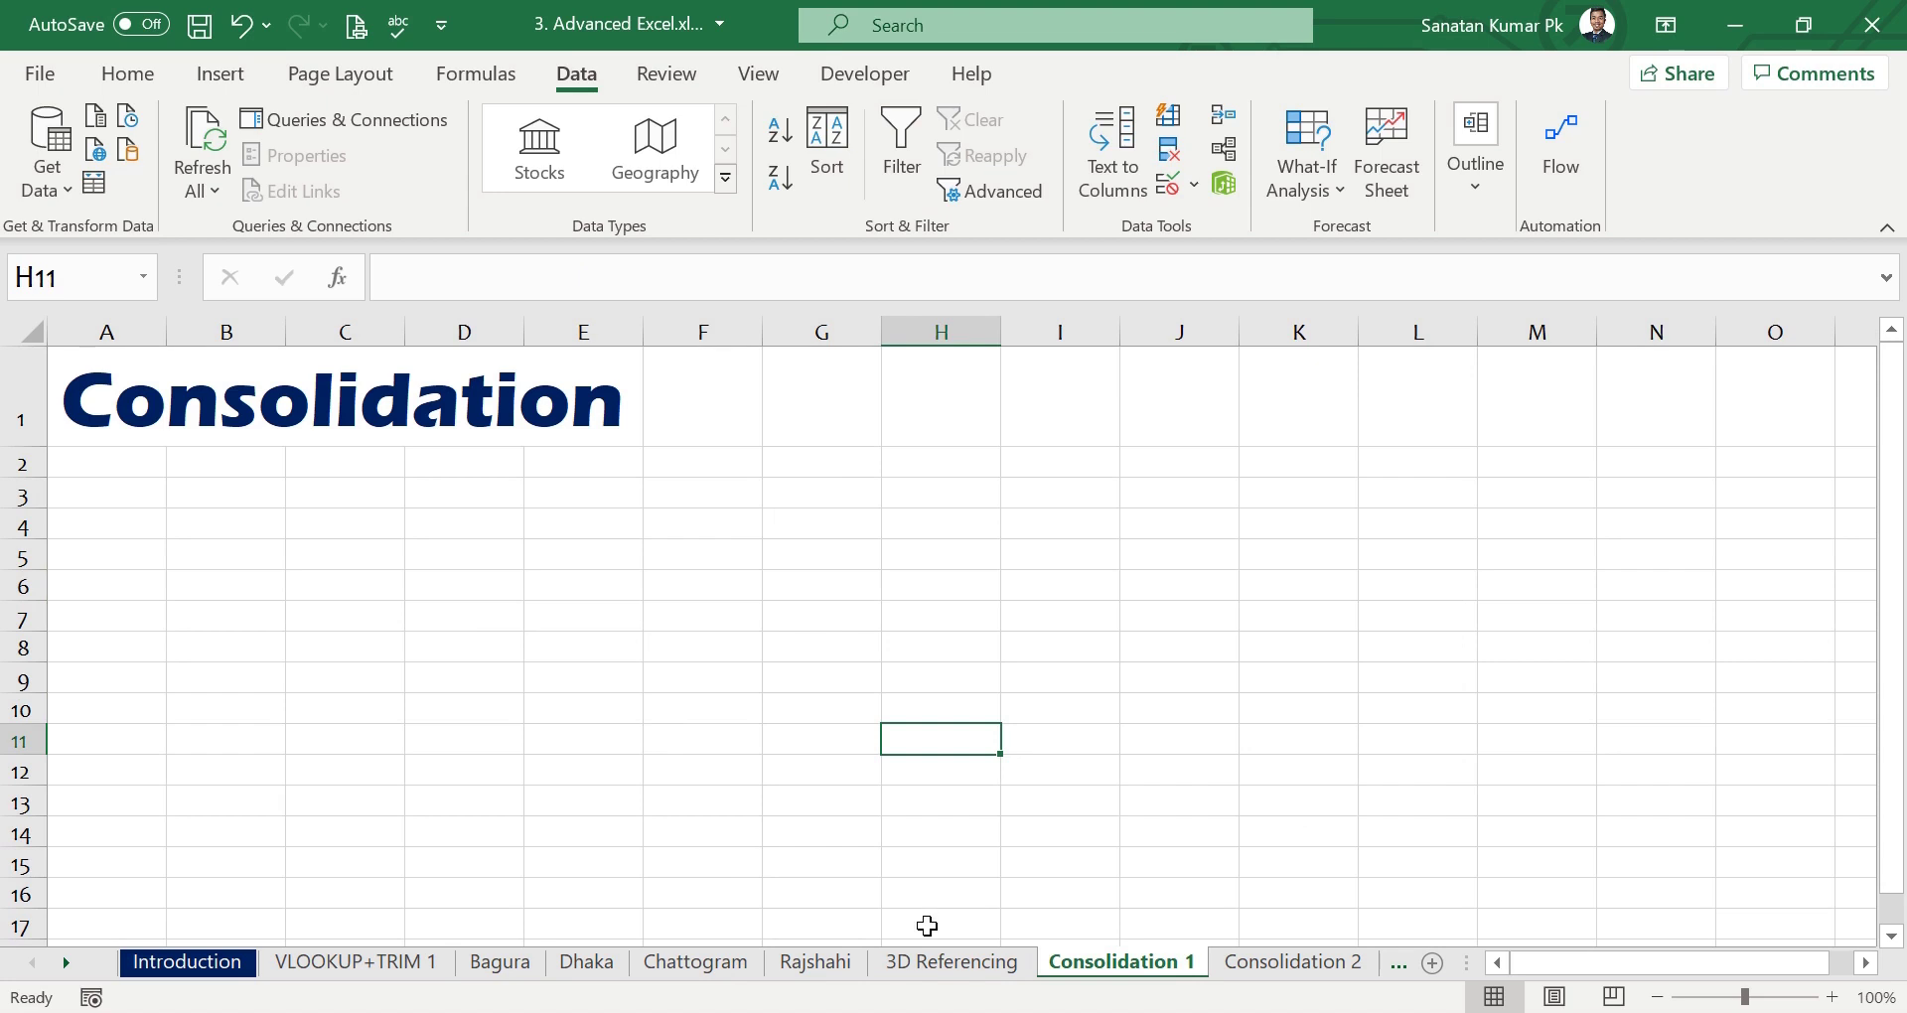
left_click(951, 962)
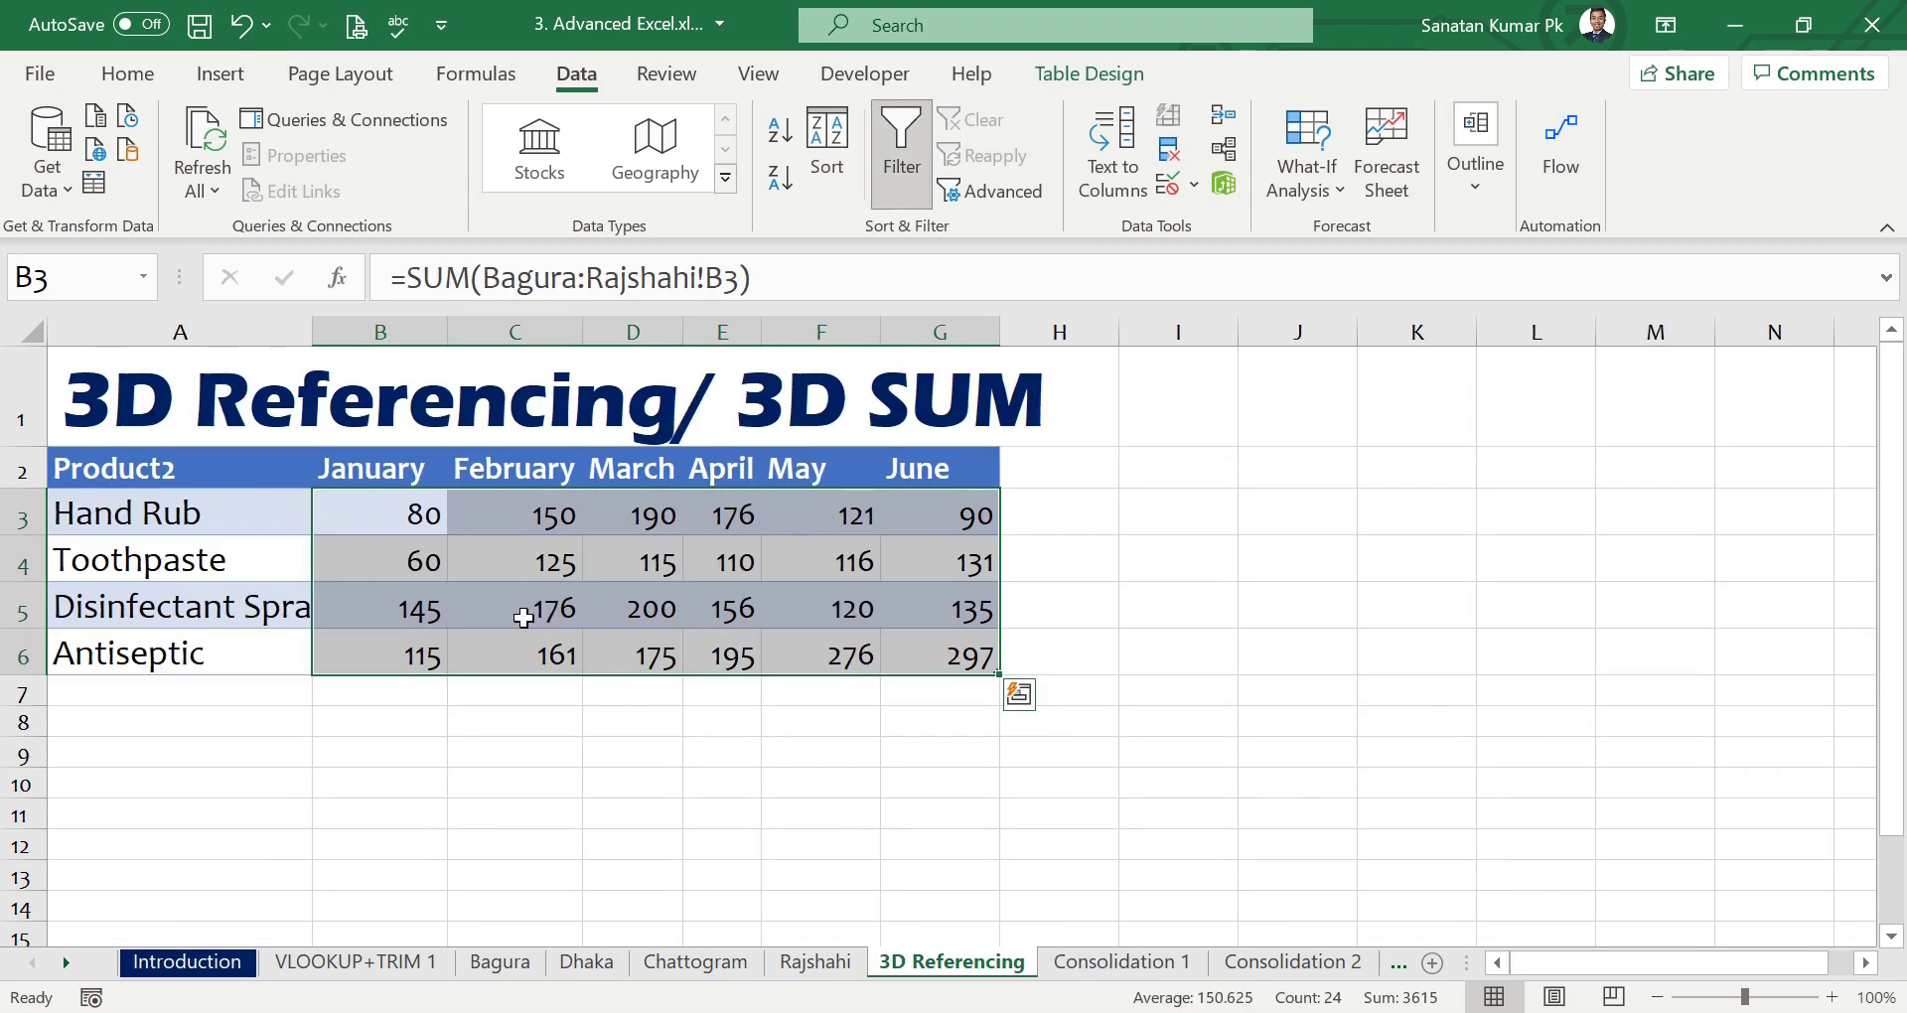
Start a consolidation at cell B2 of the Consolidation 1 sheet, review the available functions and keep Sum.
left_click(1132, 962)
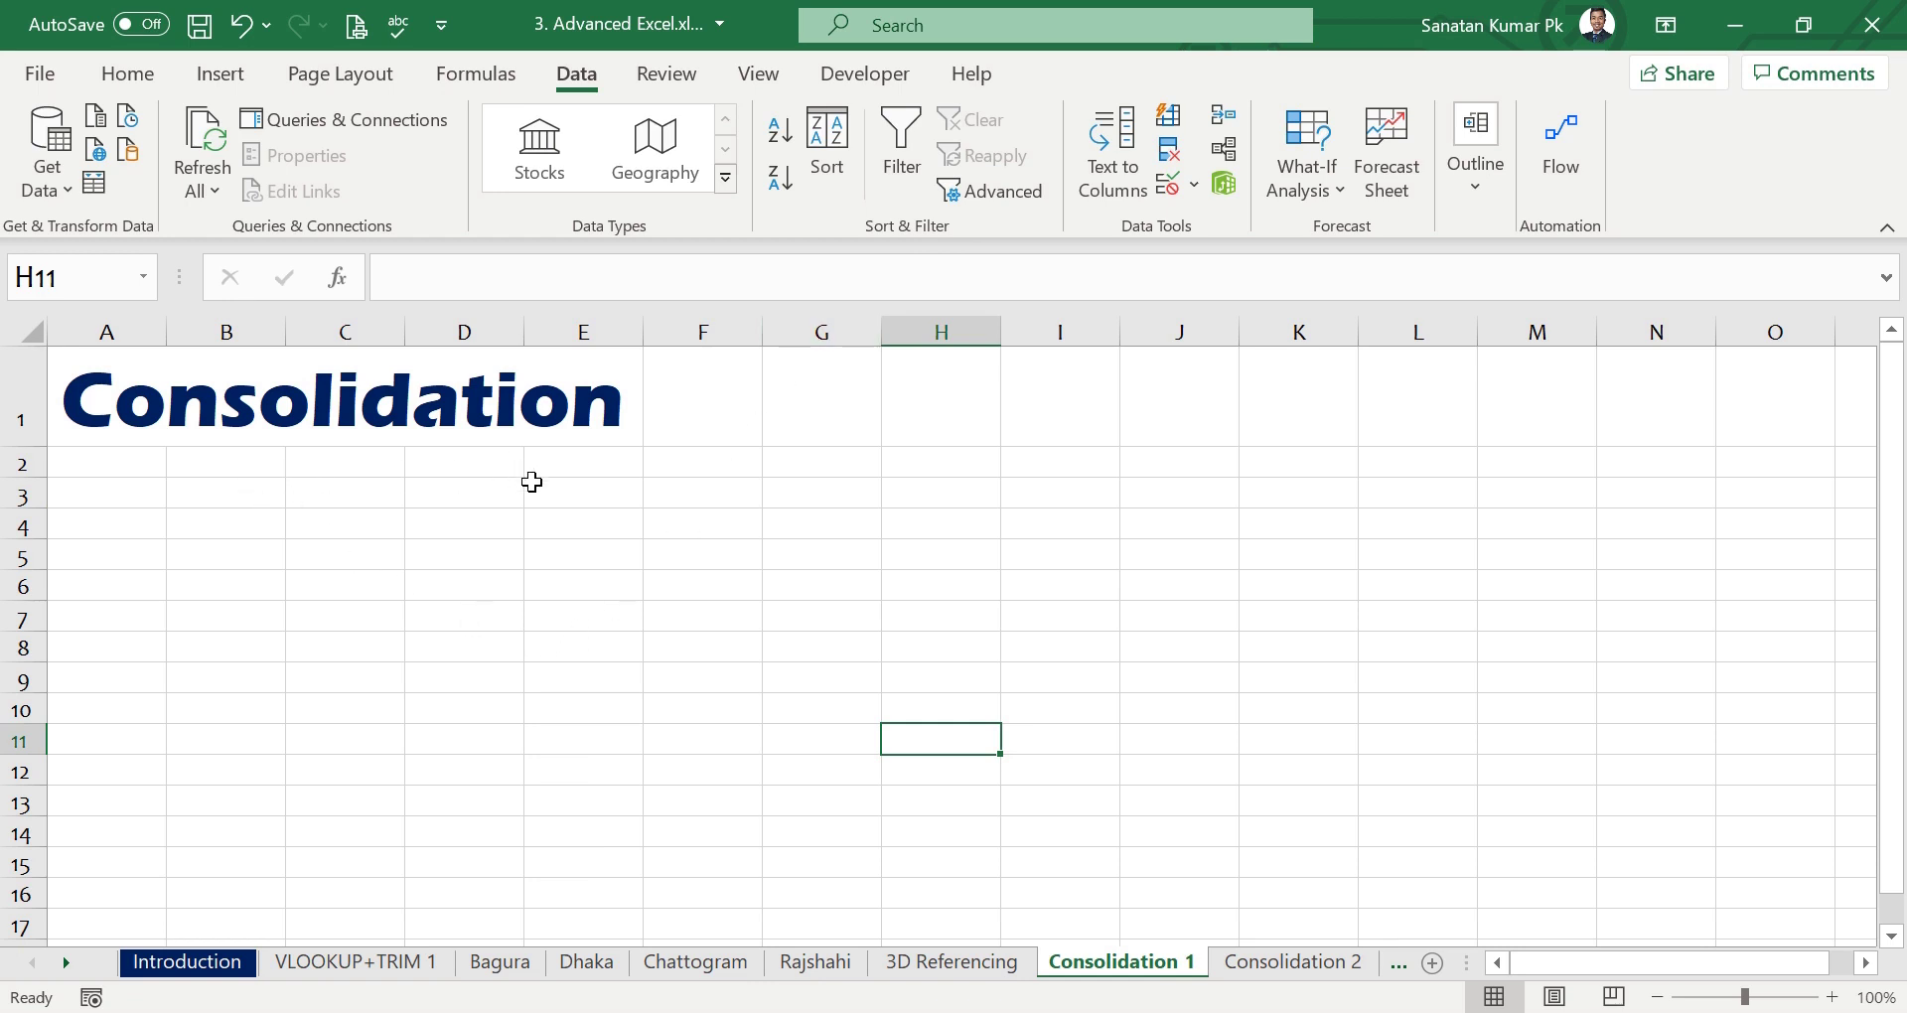
left_click(270, 463)
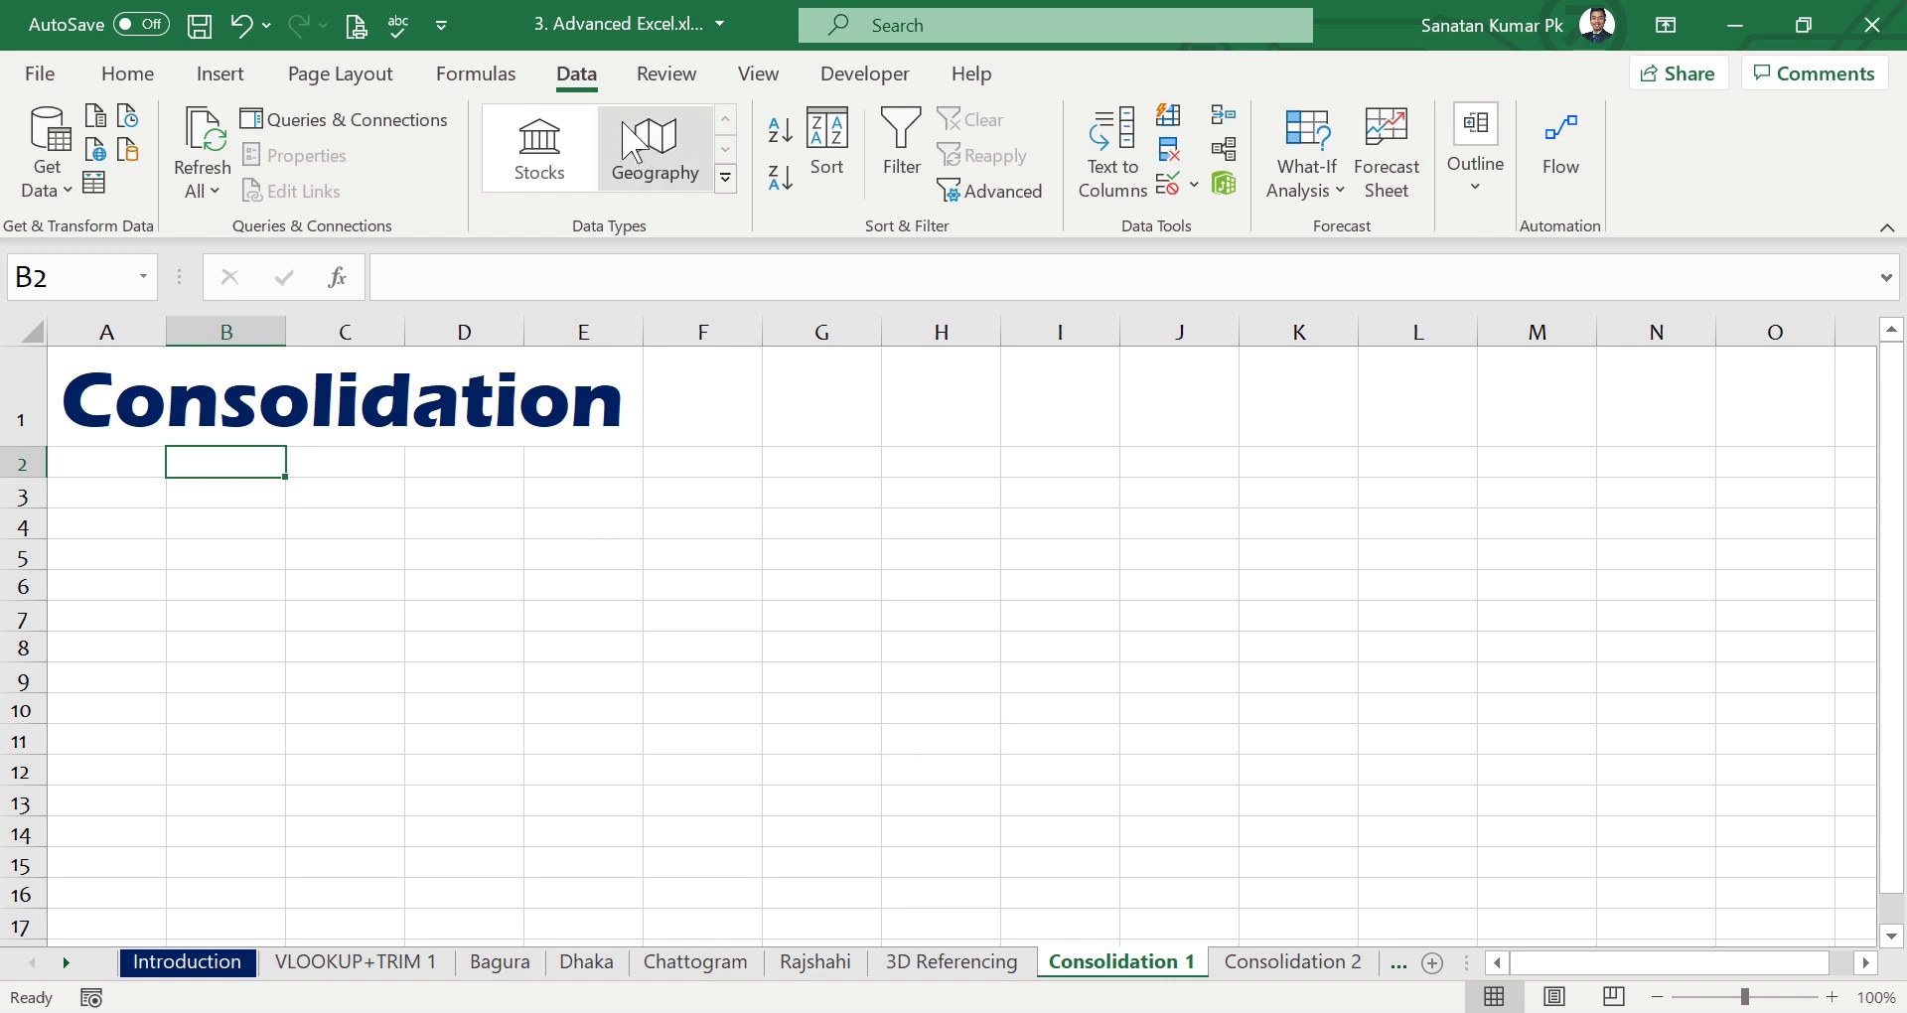
left_click(118, 74)
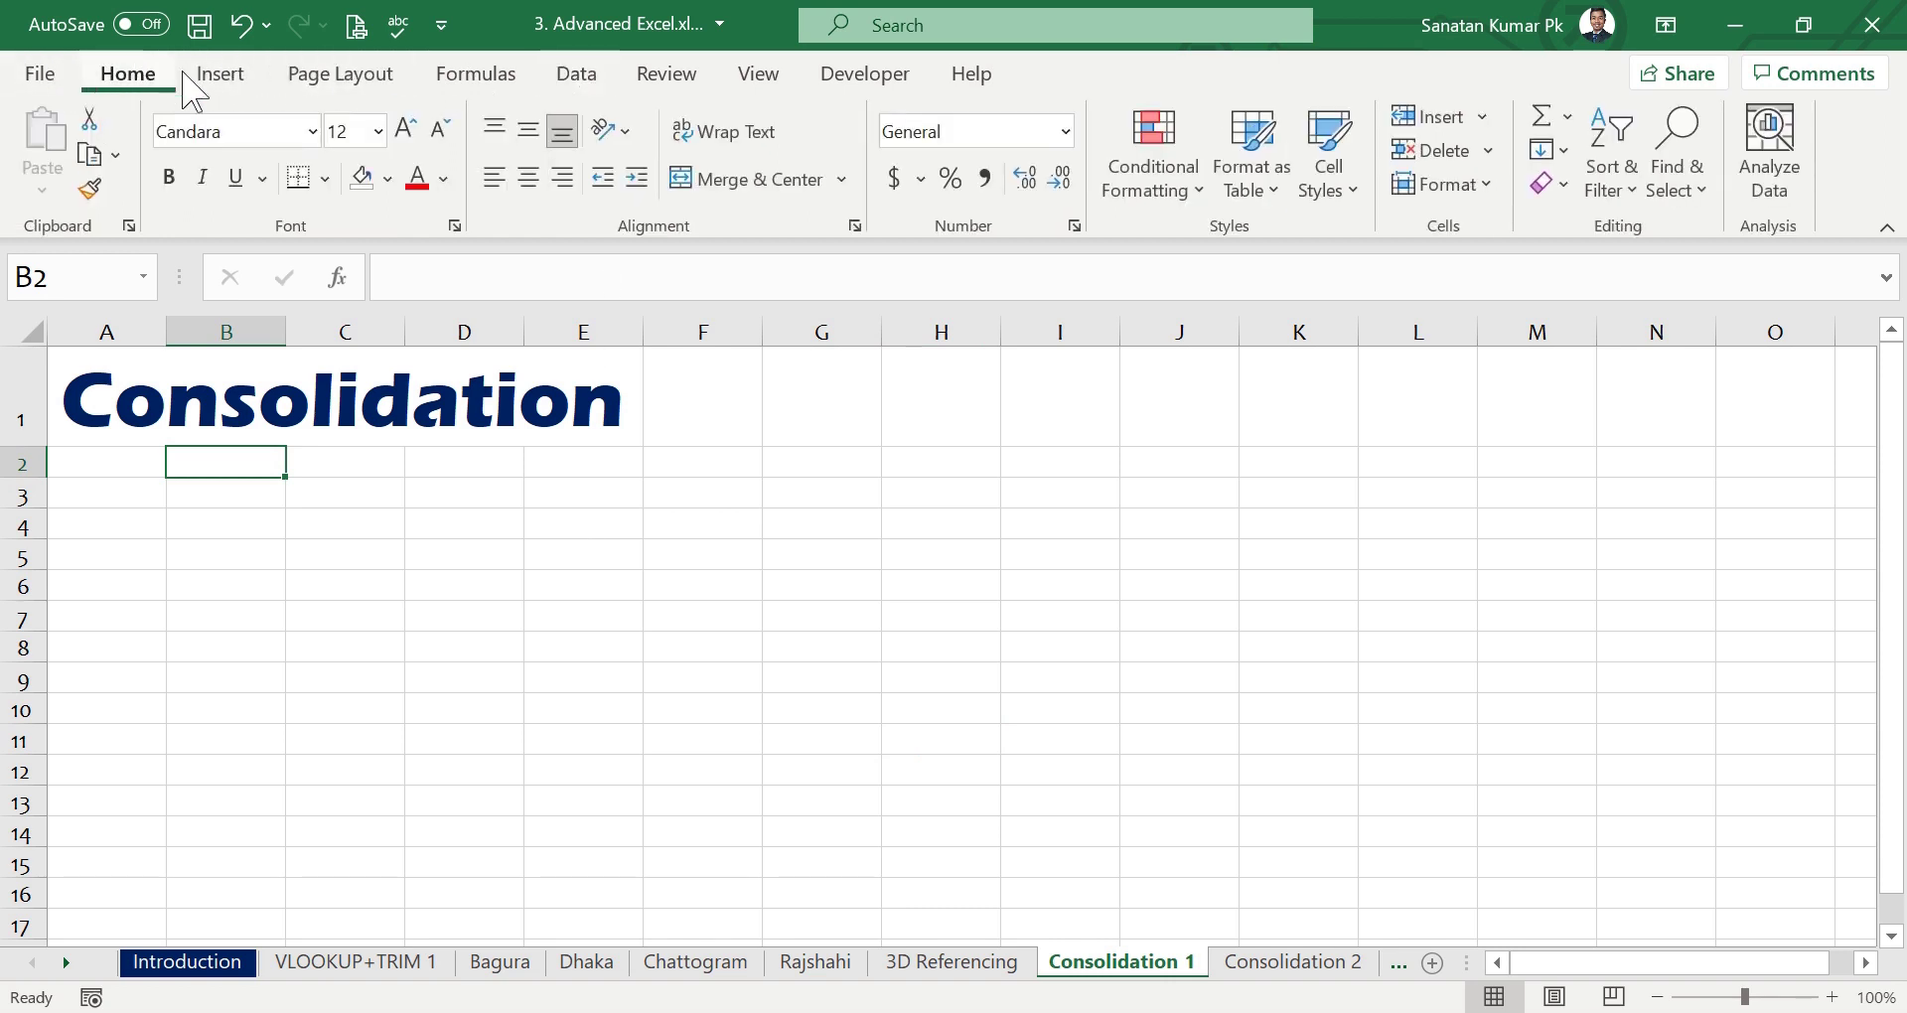
left_click(584, 87)
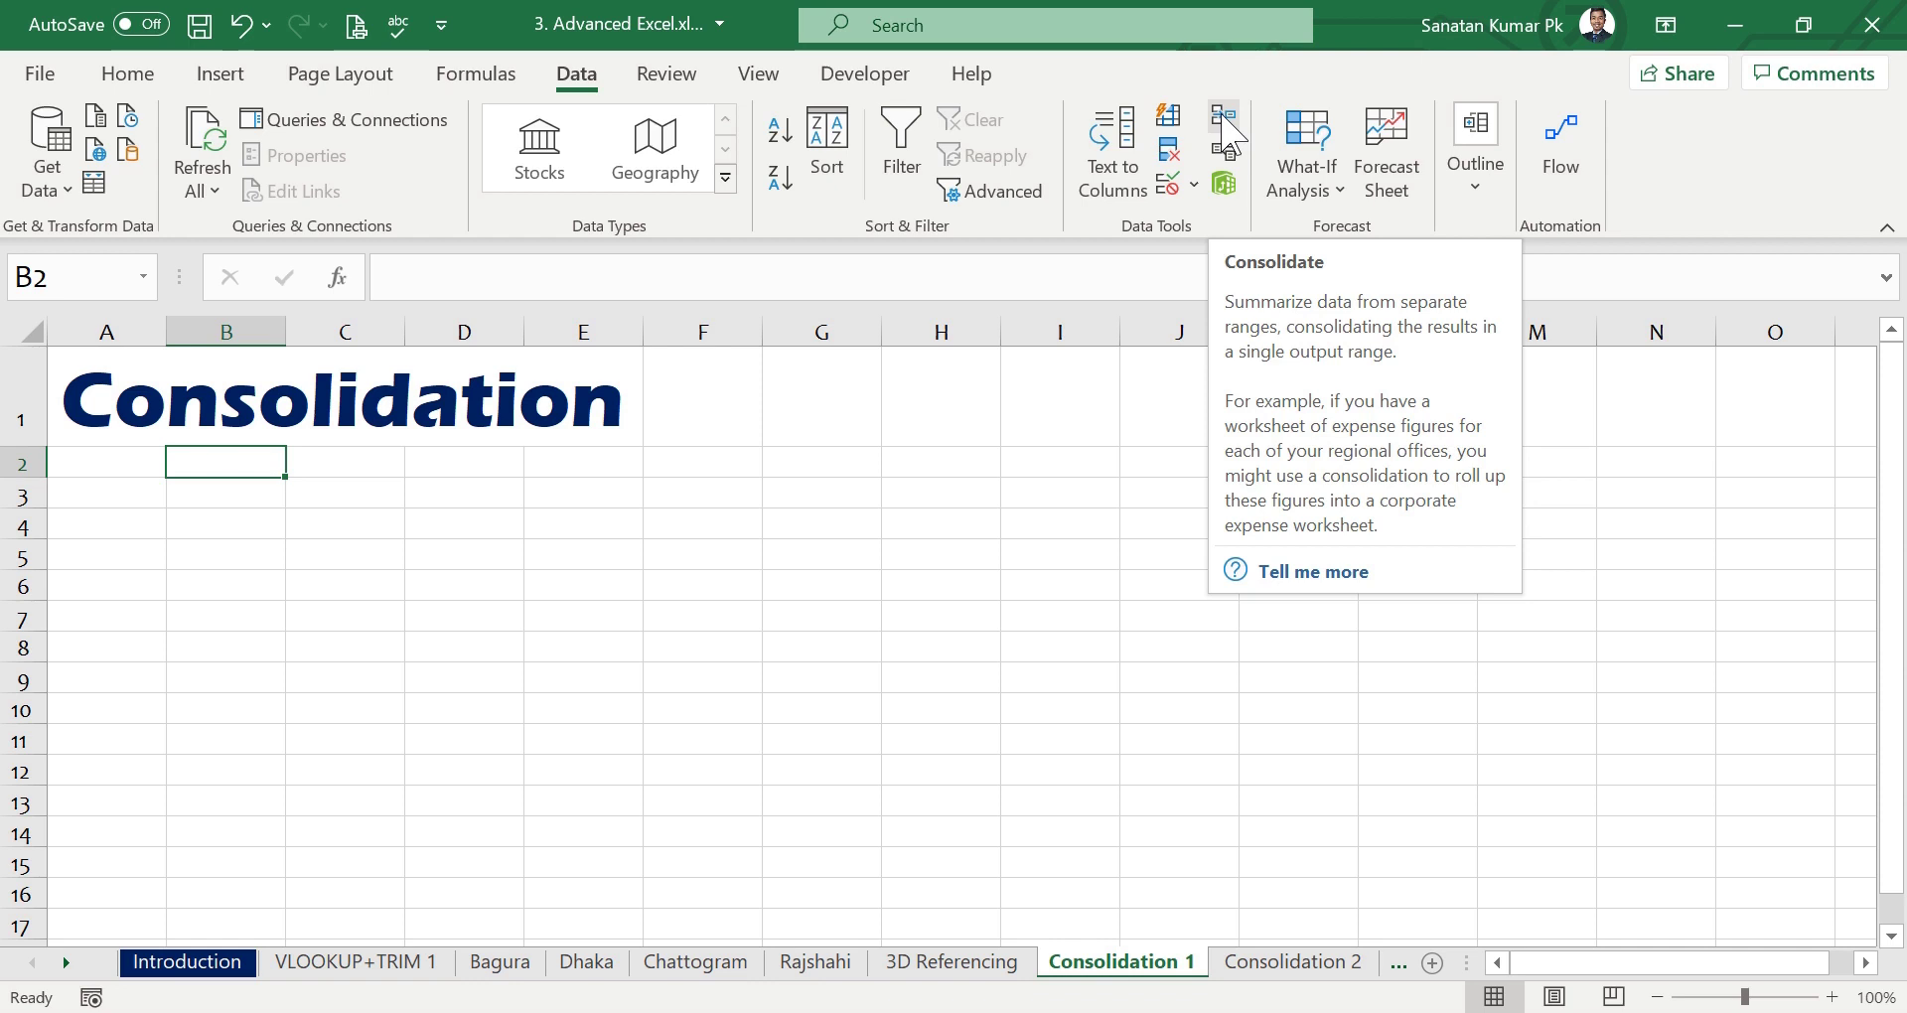
left_click(1226, 127)
left_click_drag(1331, 405, 980, 387)
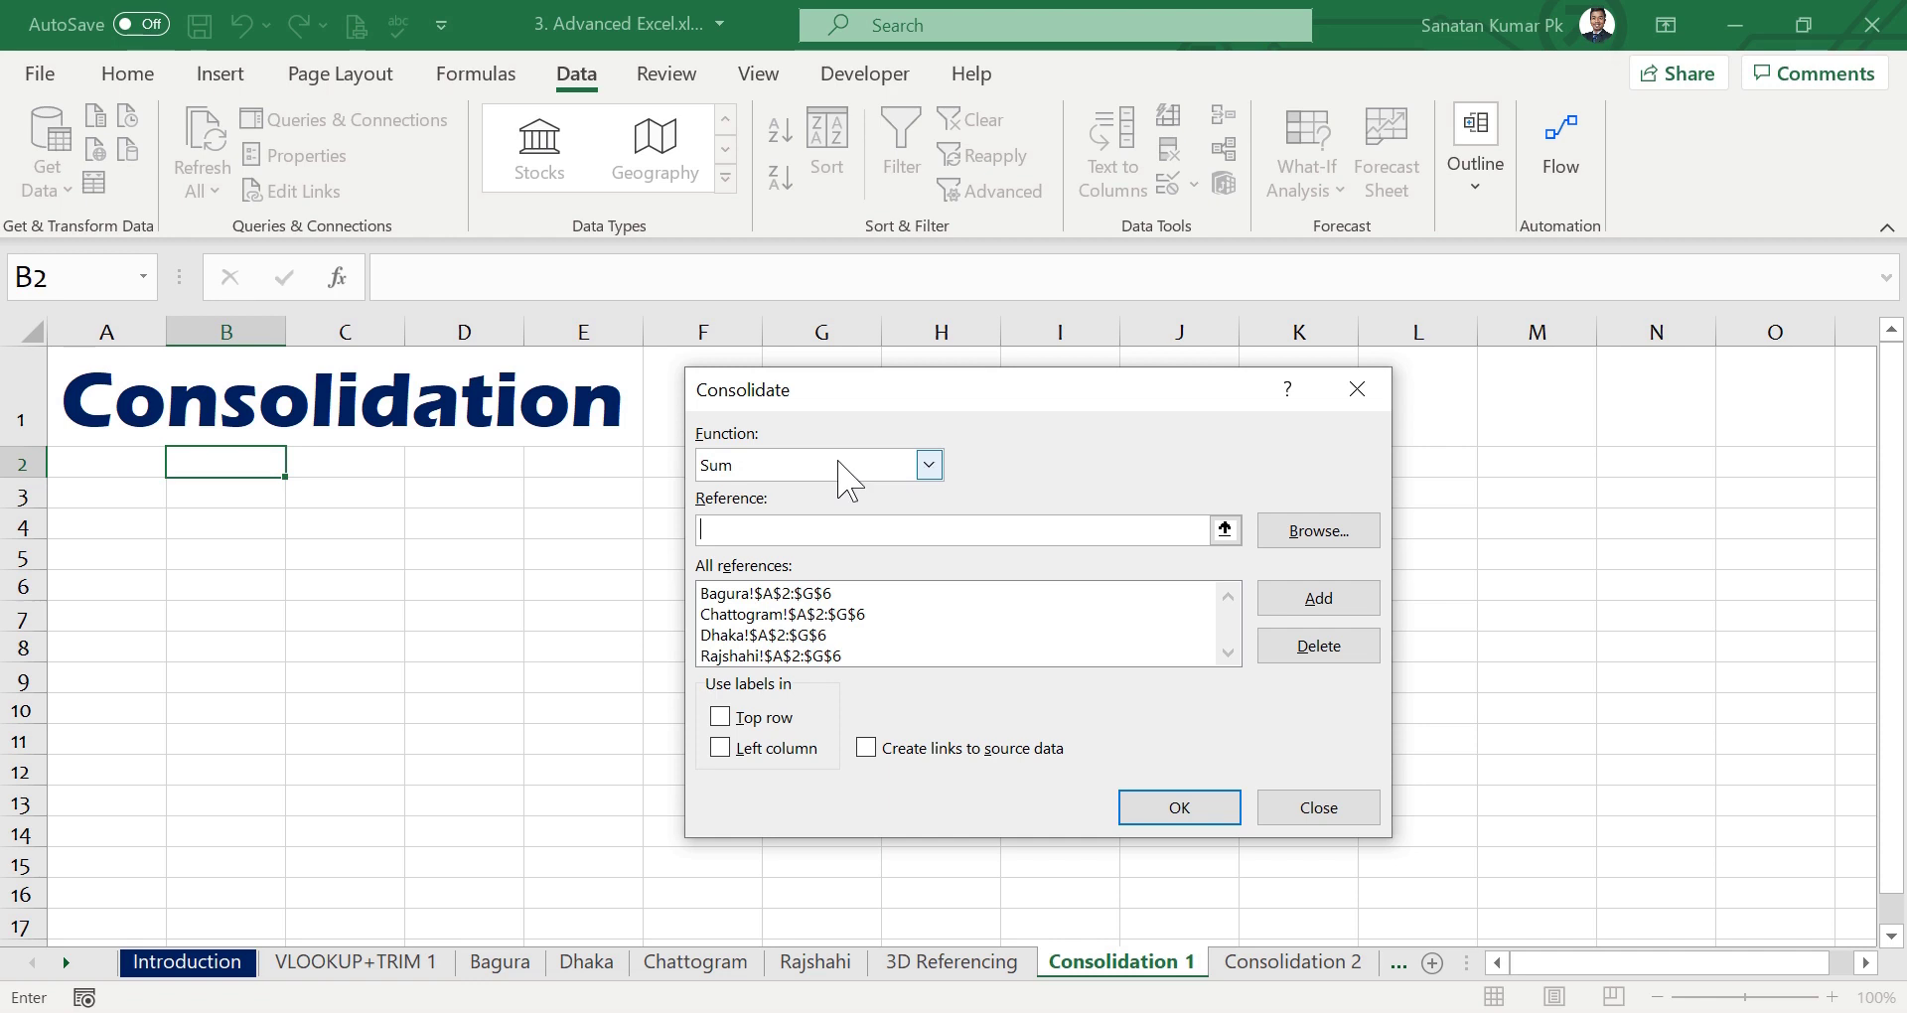
left_click(929, 464)
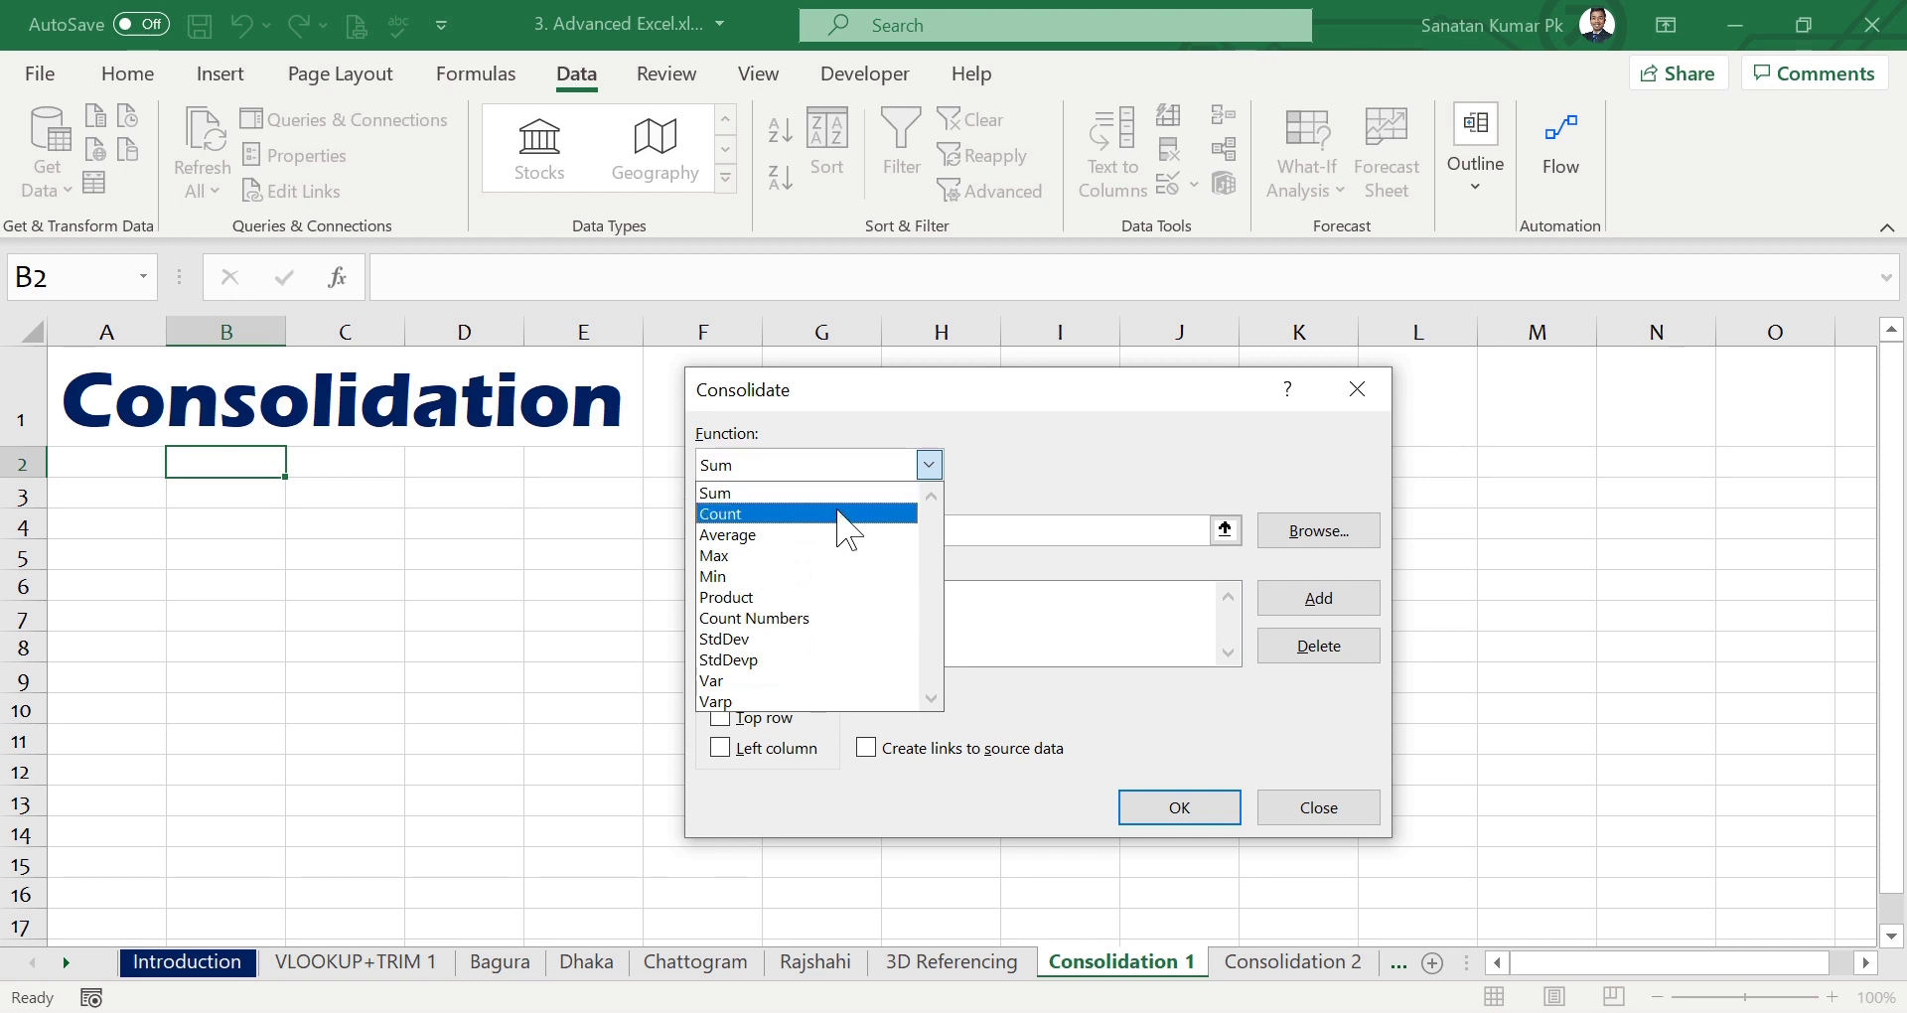
key("Escape")
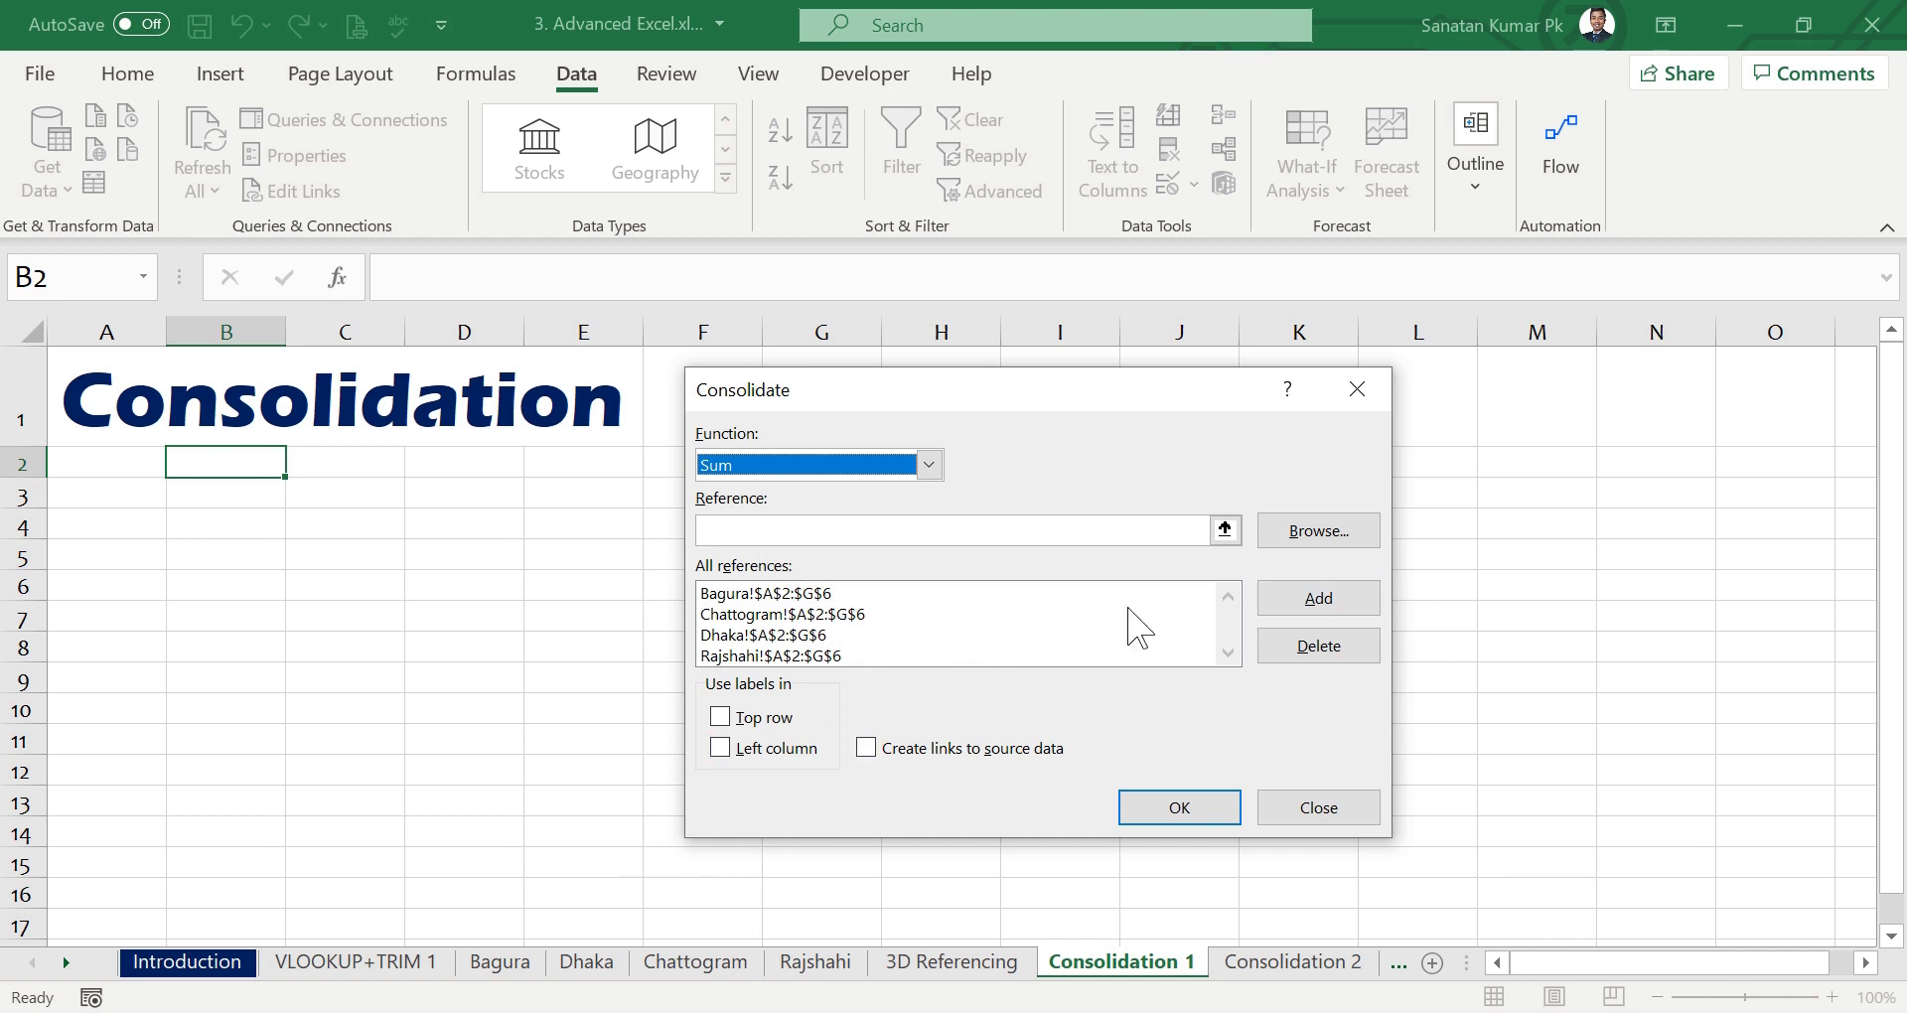
Delete the existing Bagura, Rajshahi, Dhaka and Chattogram references from the consolidation.
left_click(820, 594)
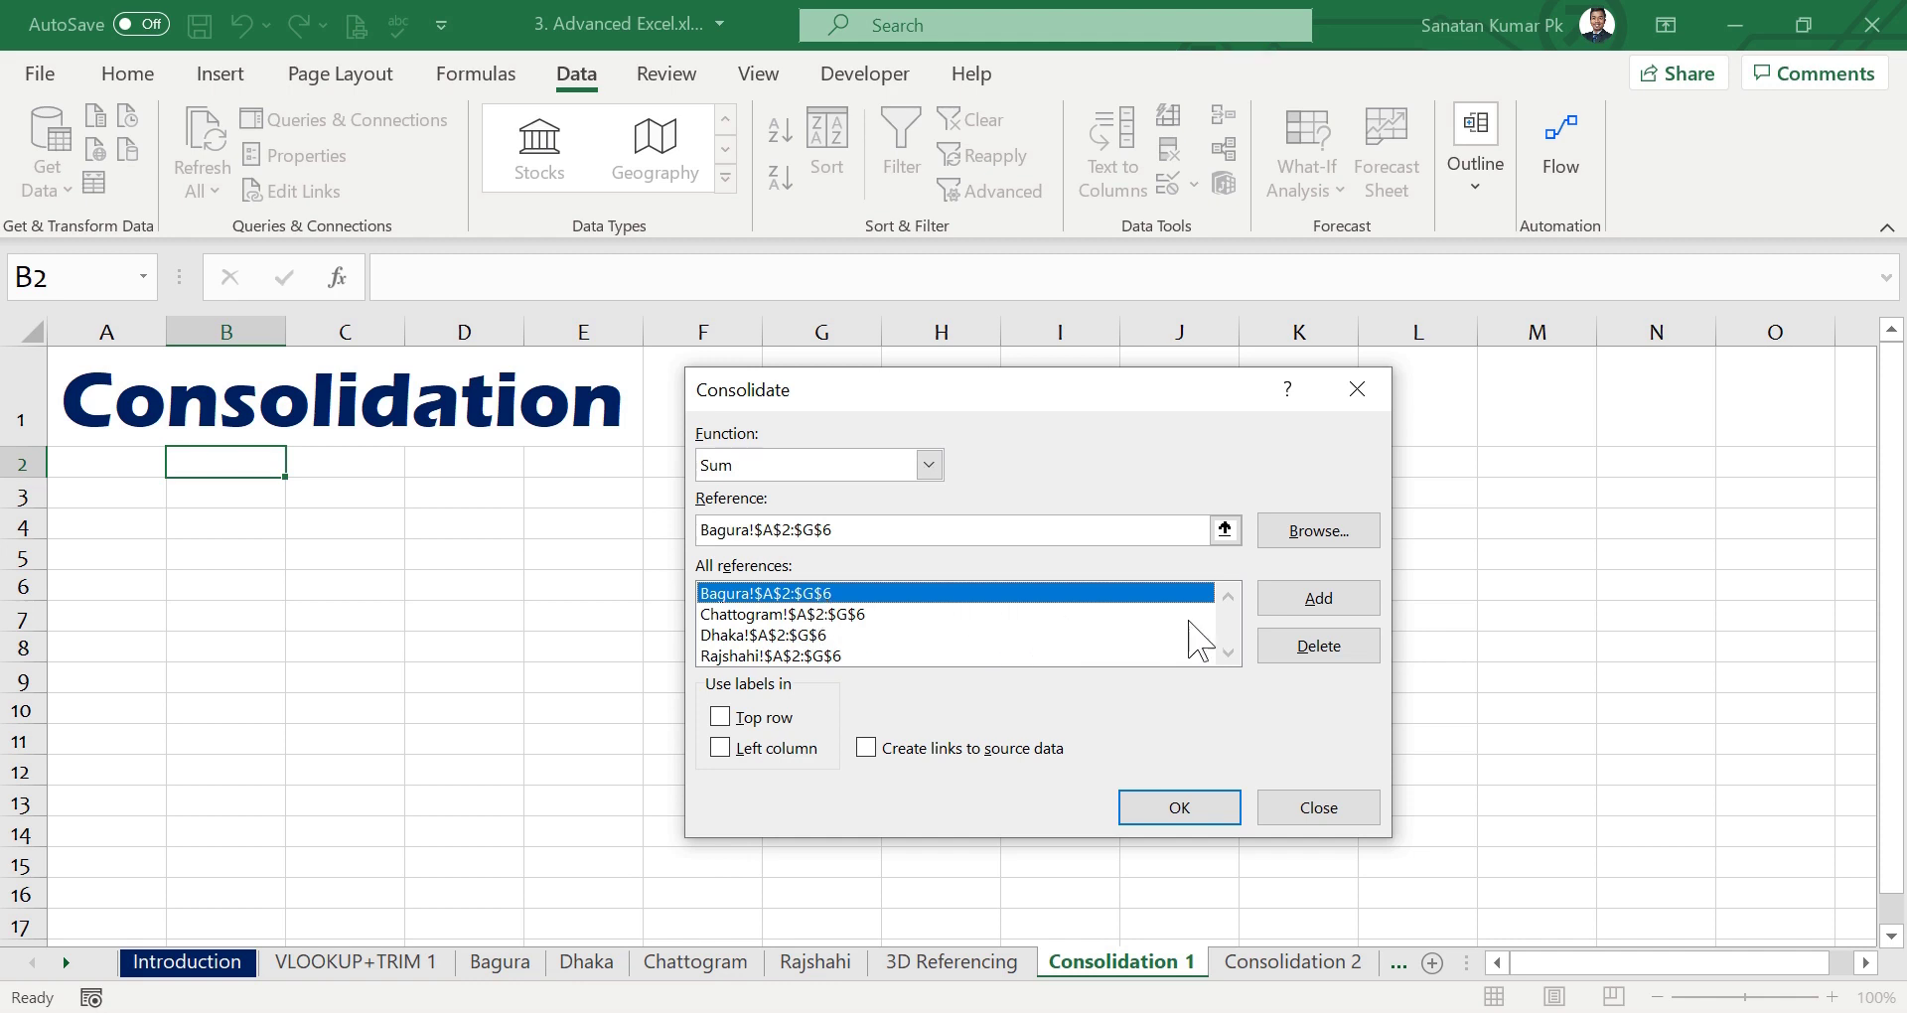
left_click(1318, 647)
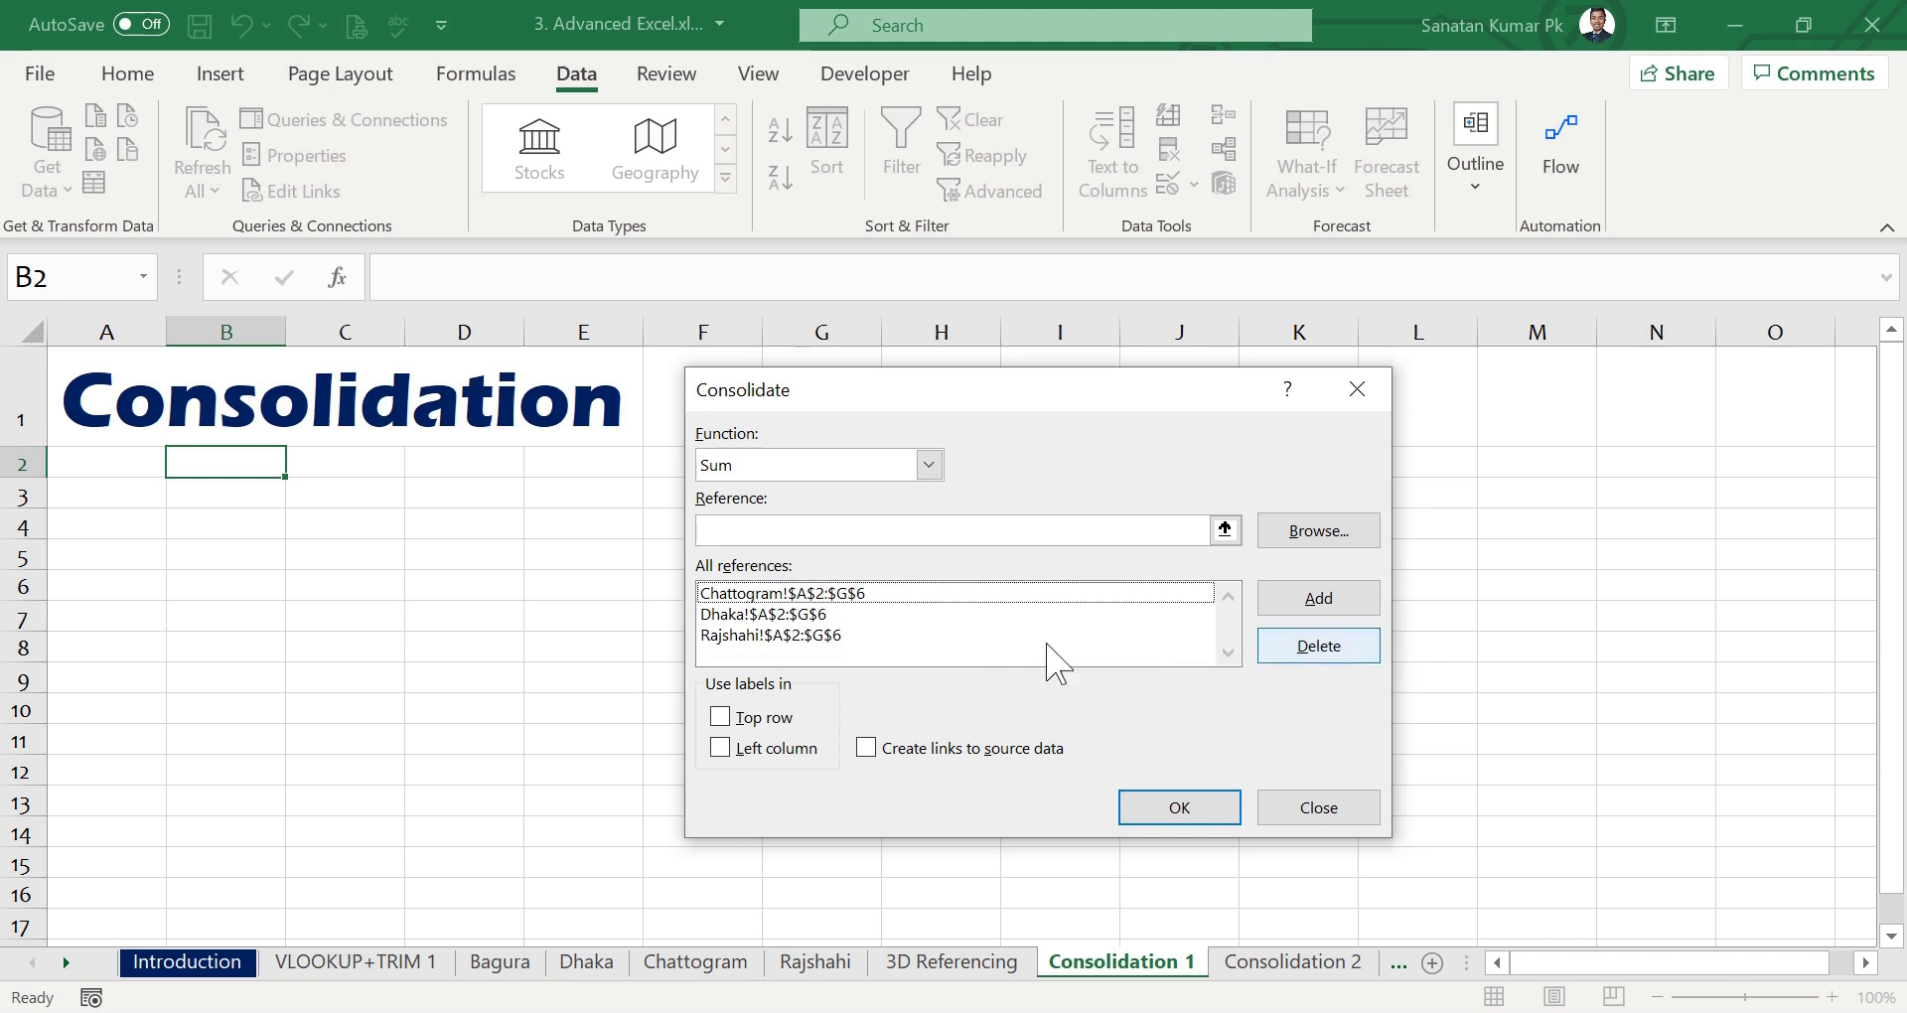
left_click(830, 636)
left_click(1325, 658)
left_click(831, 616)
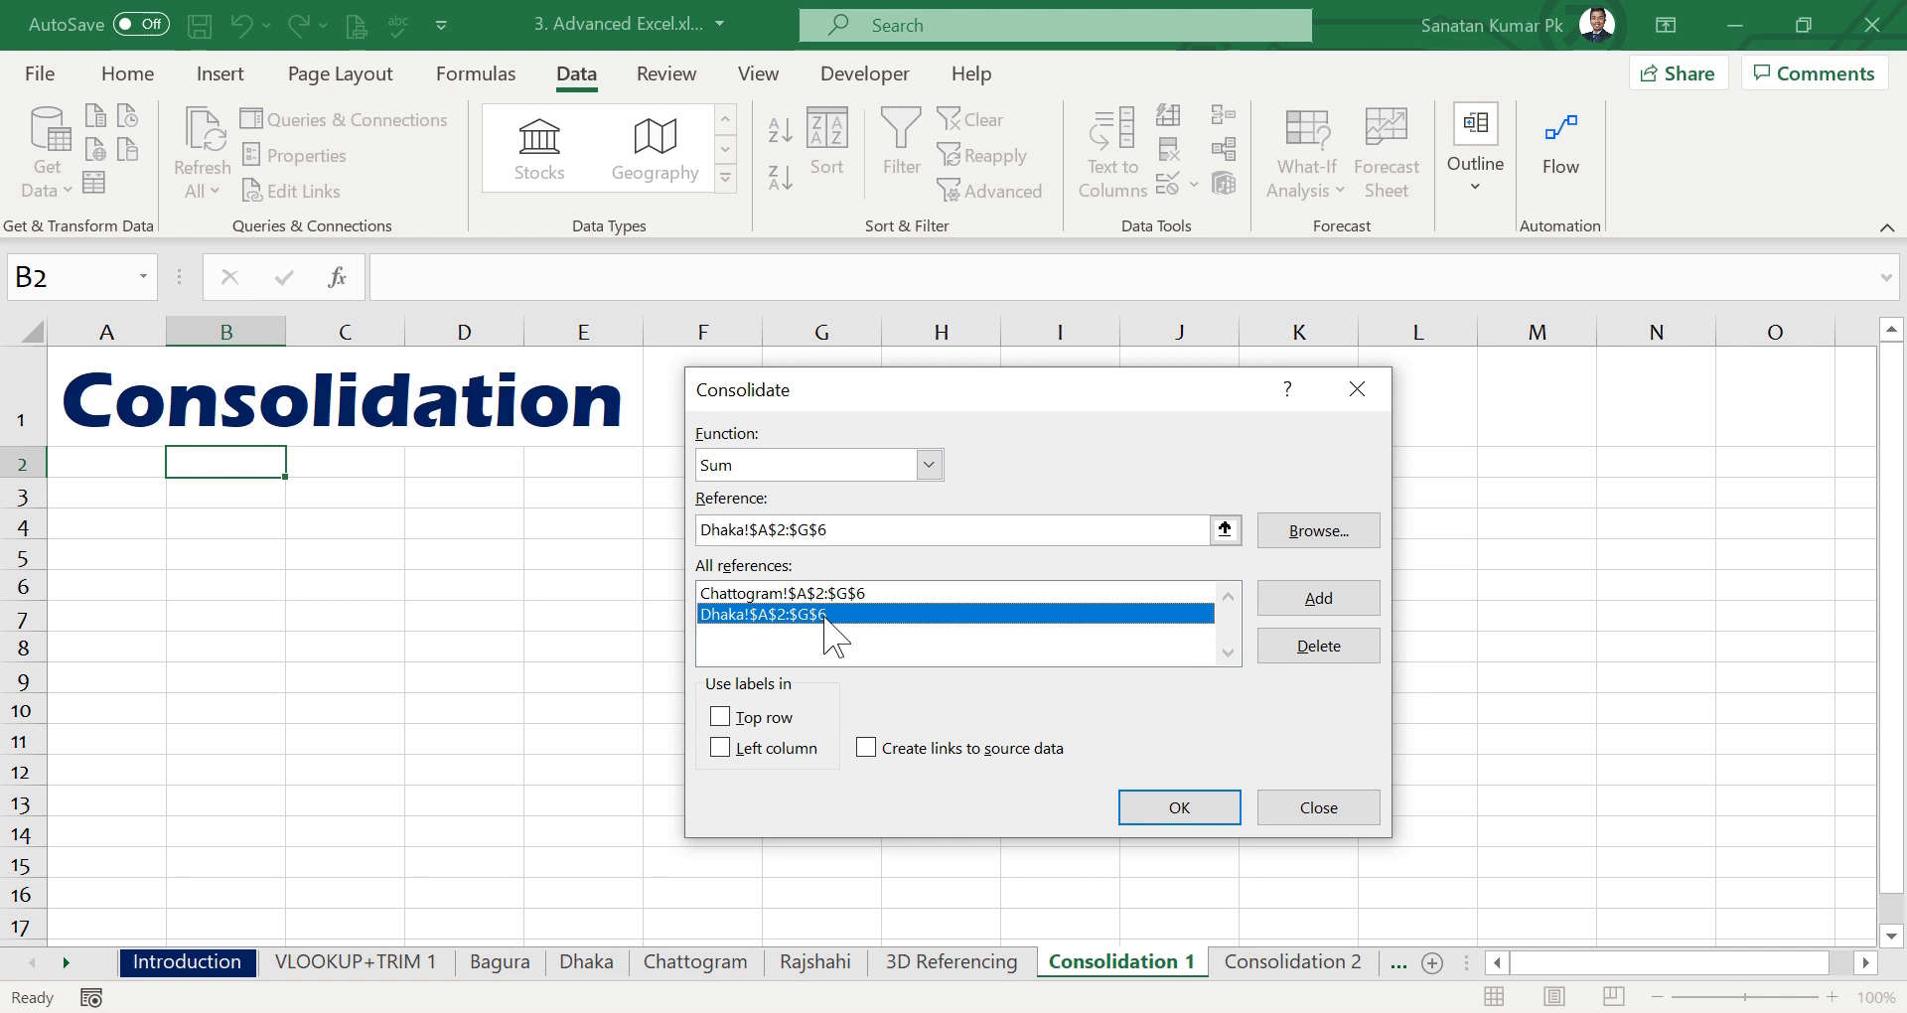
left_click(1311, 647)
left_click(823, 593)
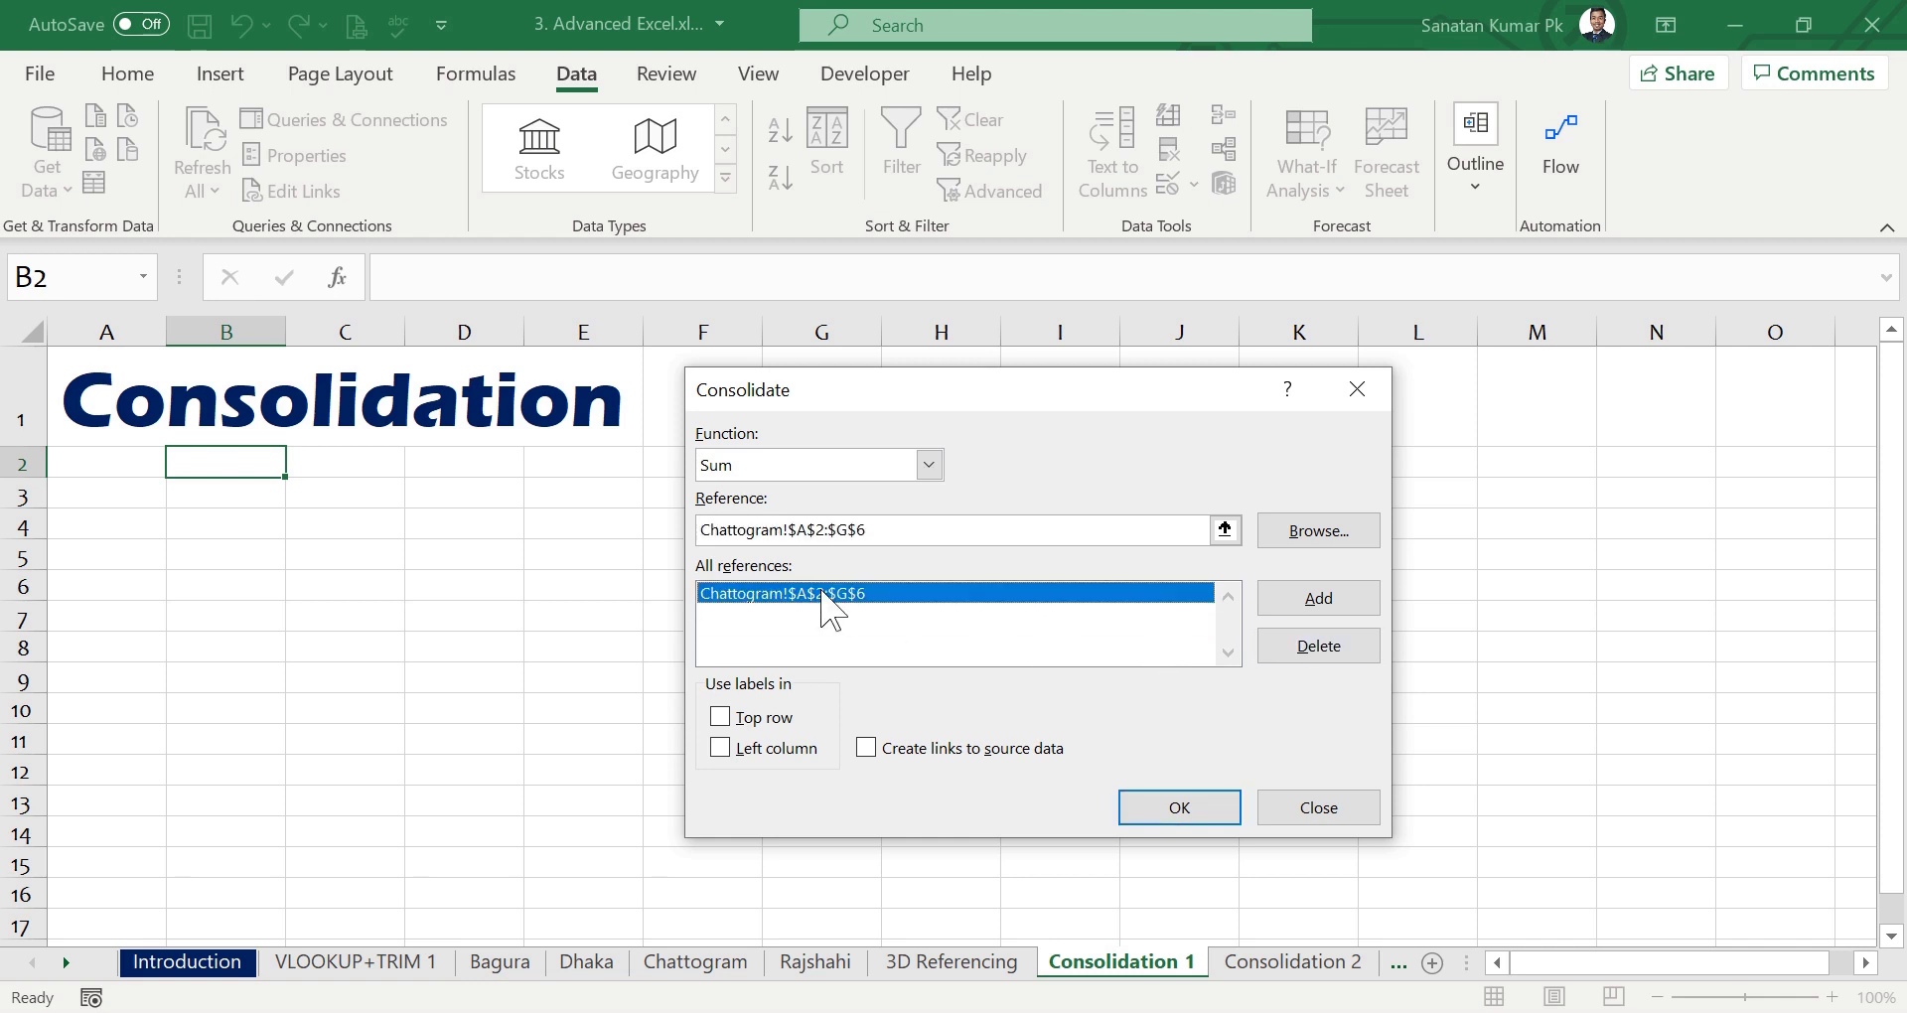
left_click(1325, 643)
Add the Bagura table range B2:H6, including its headers, to the consolidation references.
left_click(1002, 528)
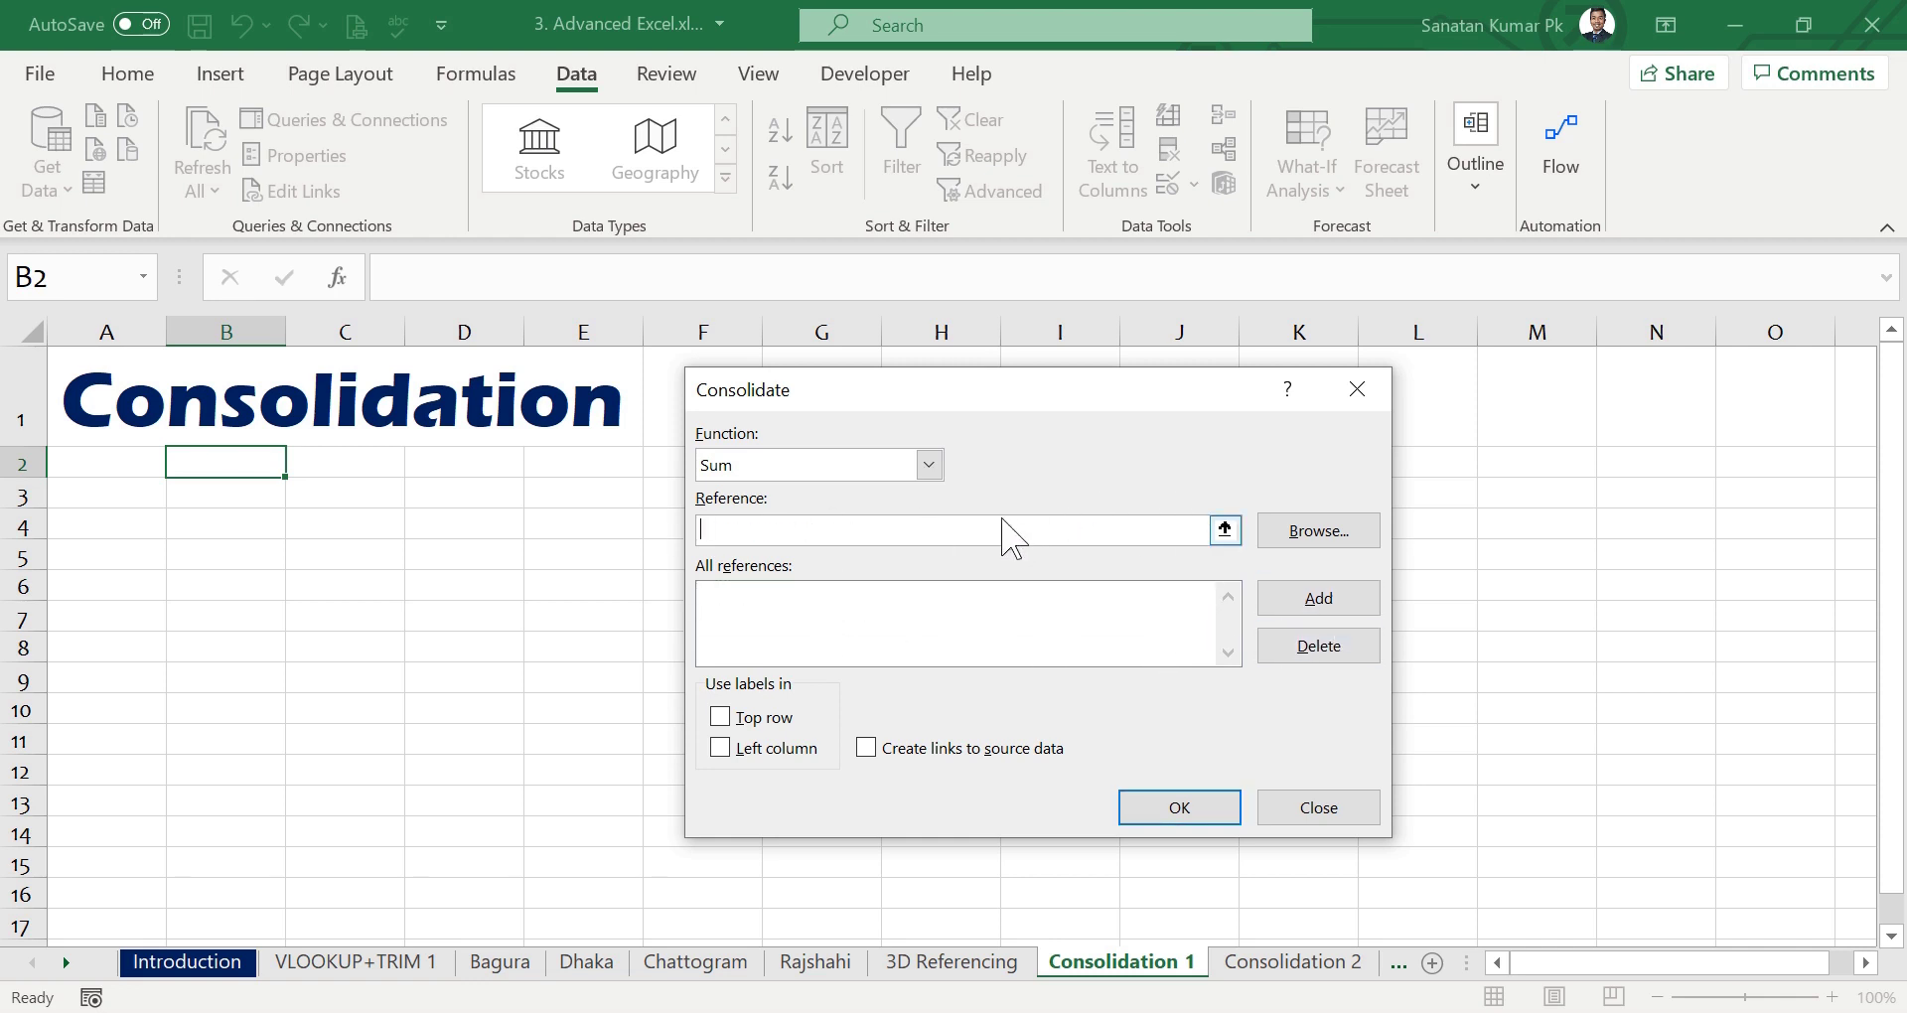
left_click(499, 964)
left_click_drag(898, 410, 1276, 653)
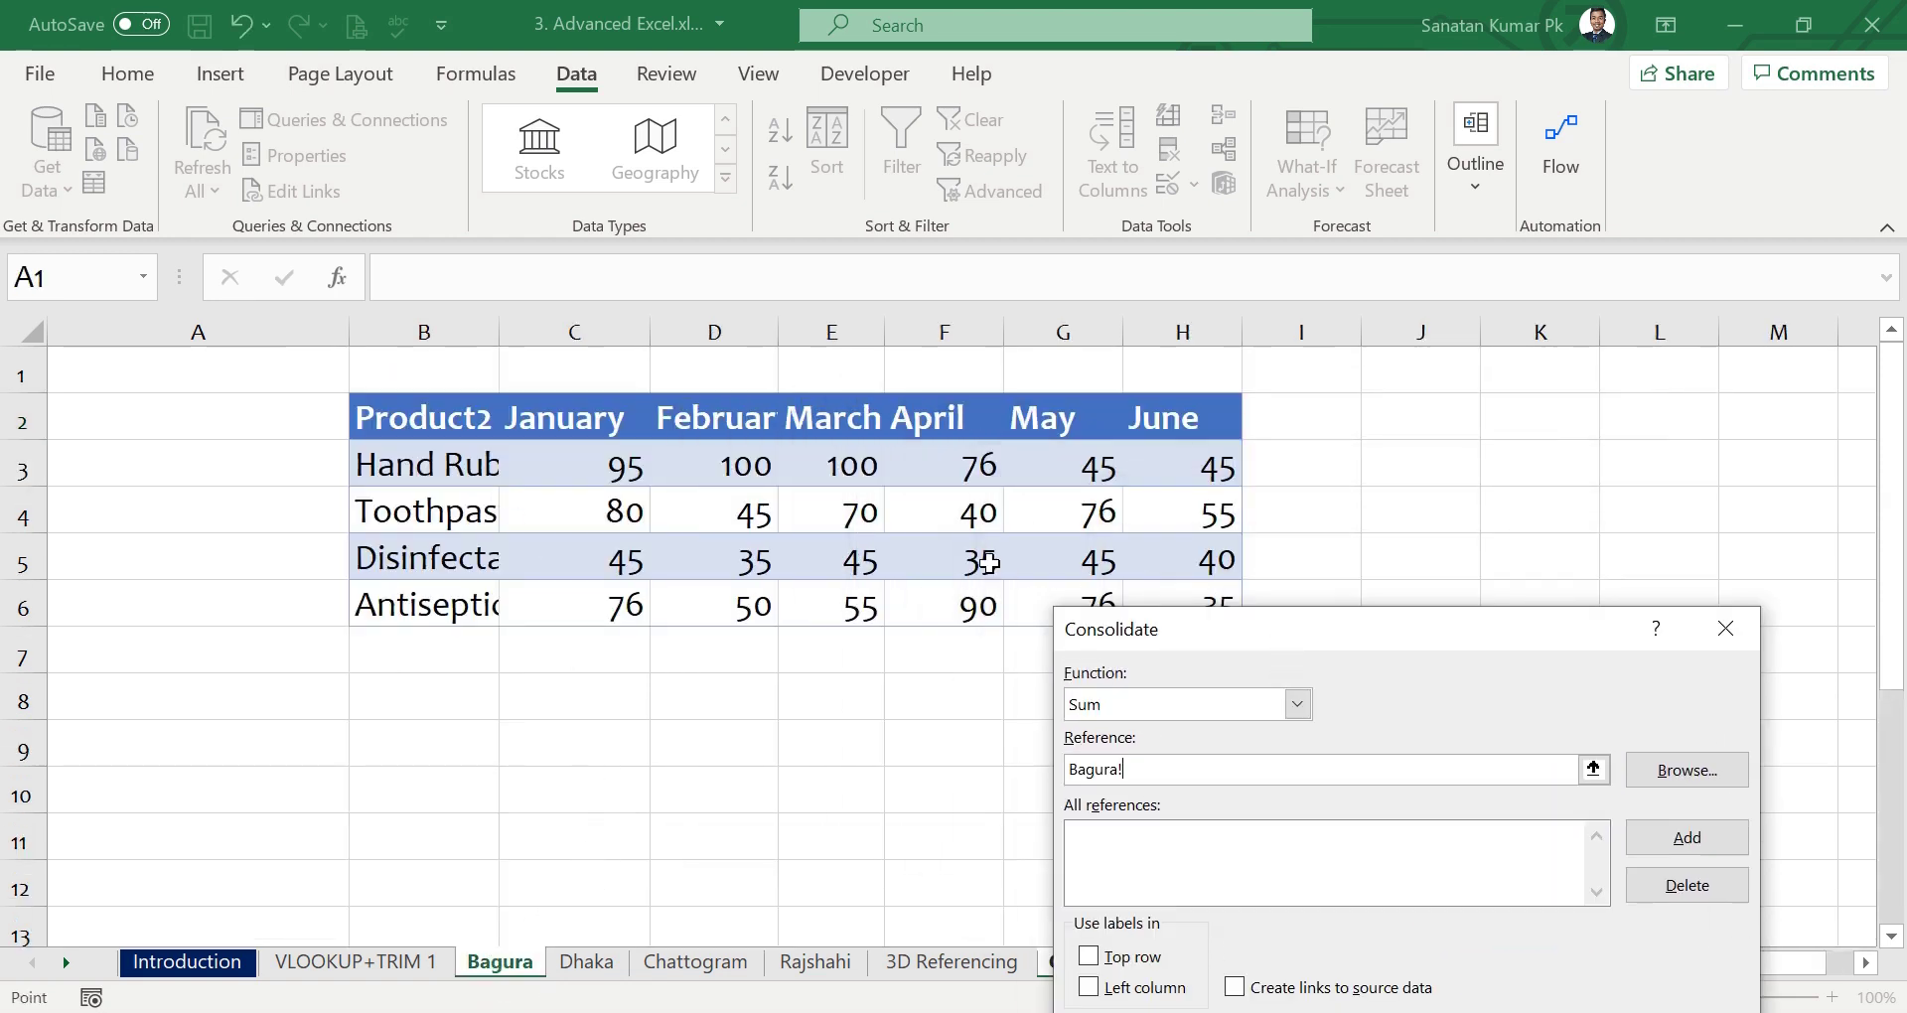
left_click_drag(423, 422, 1168, 602)
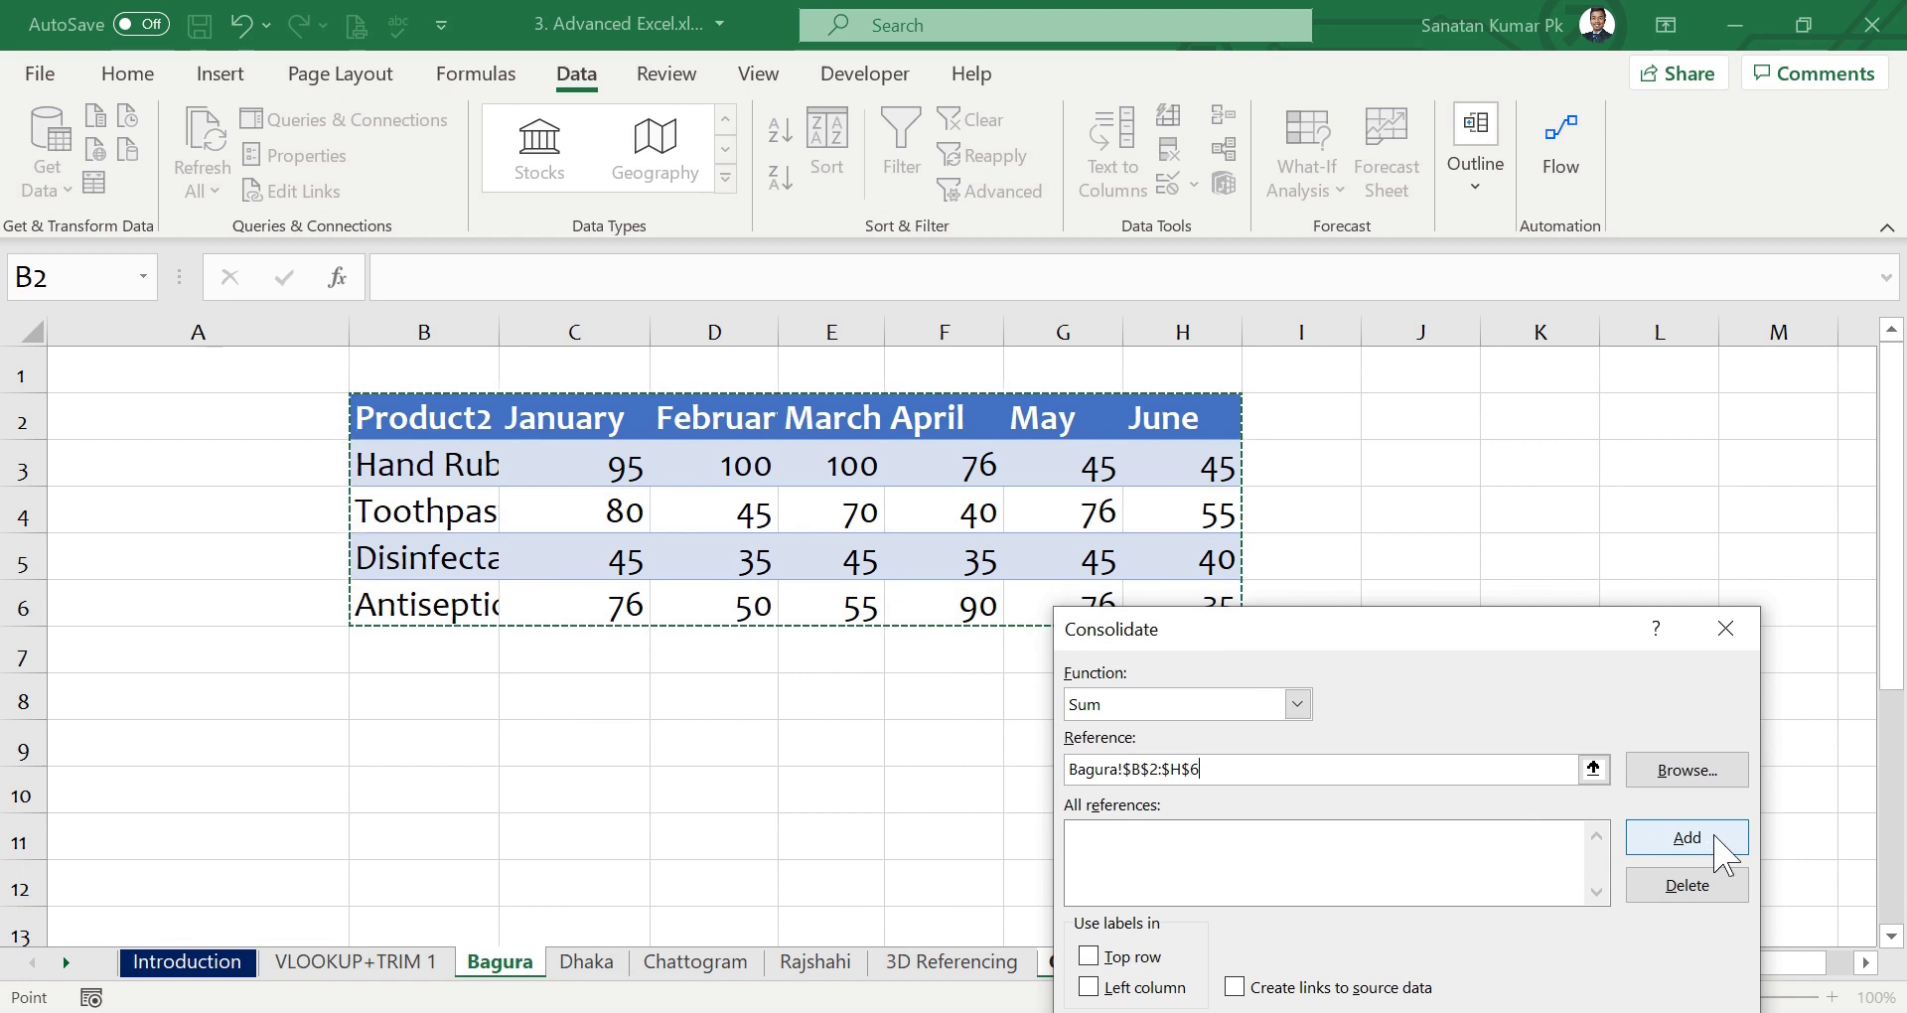
left_click_drag(1513, 629, 1433, 324)
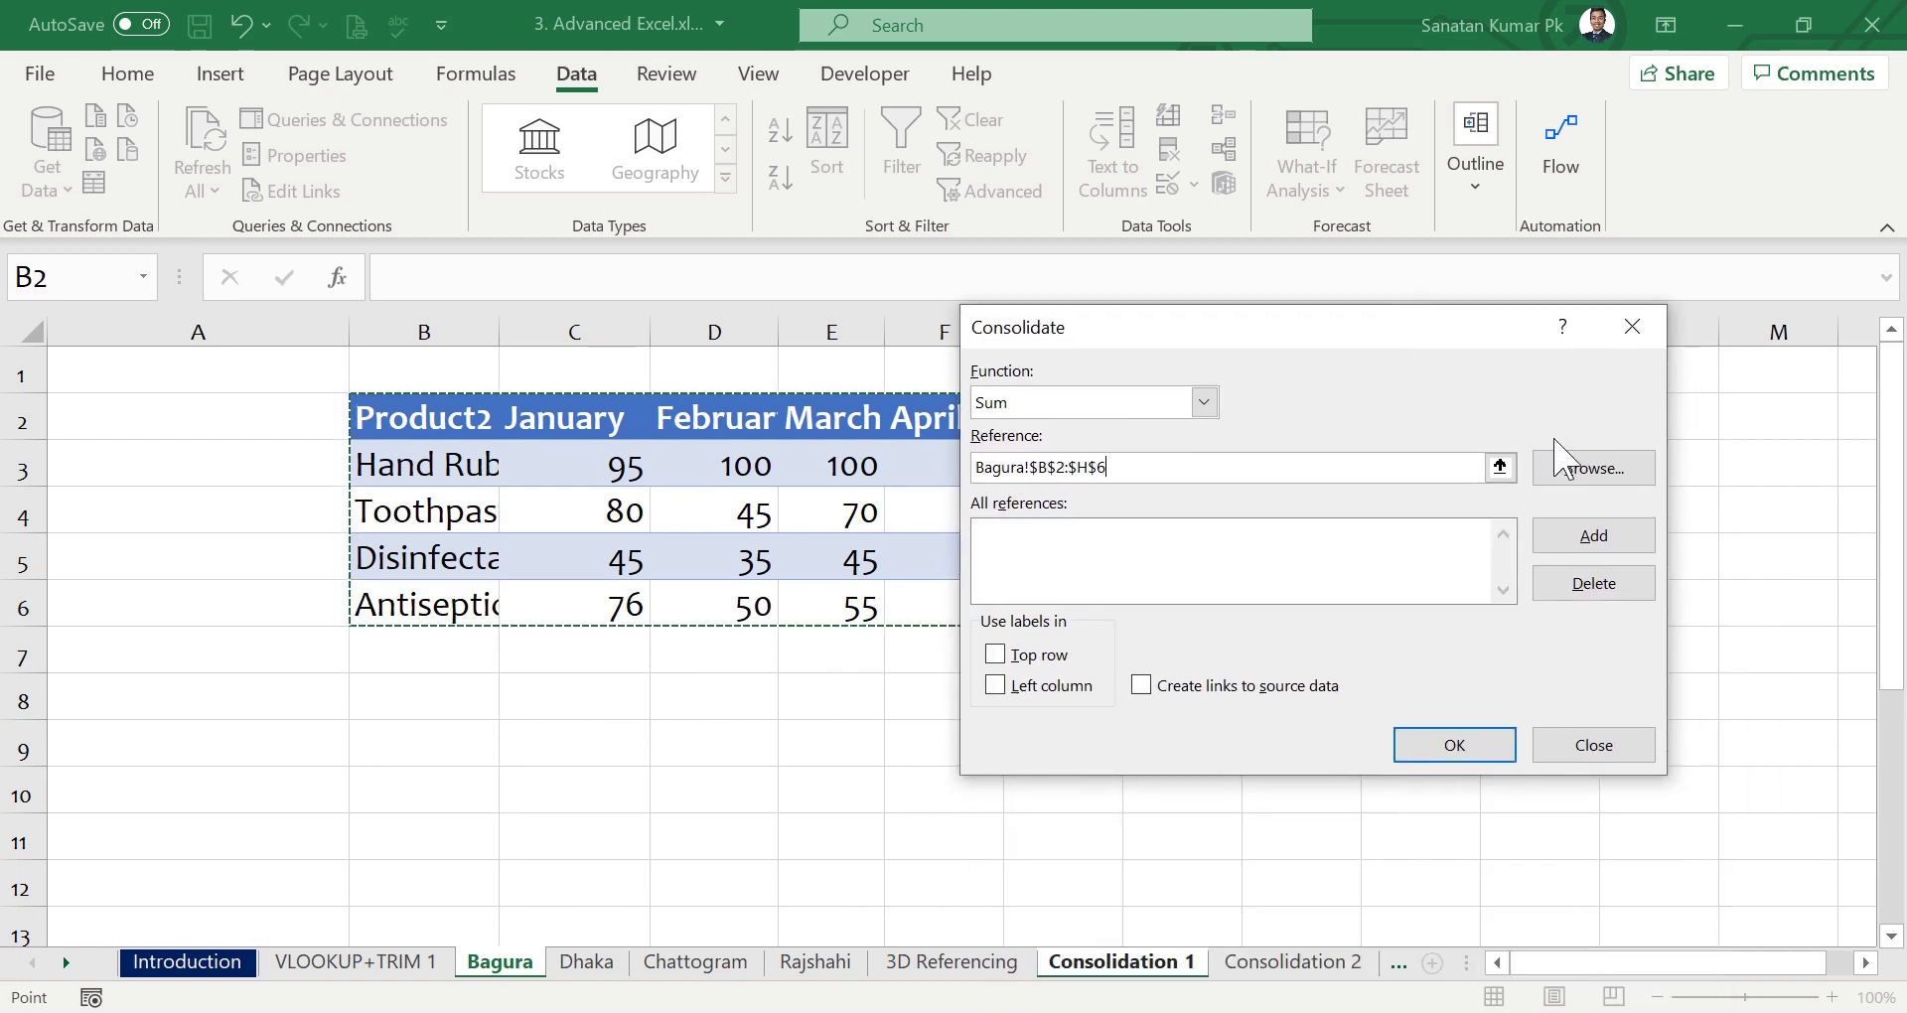
left_click(1589, 538)
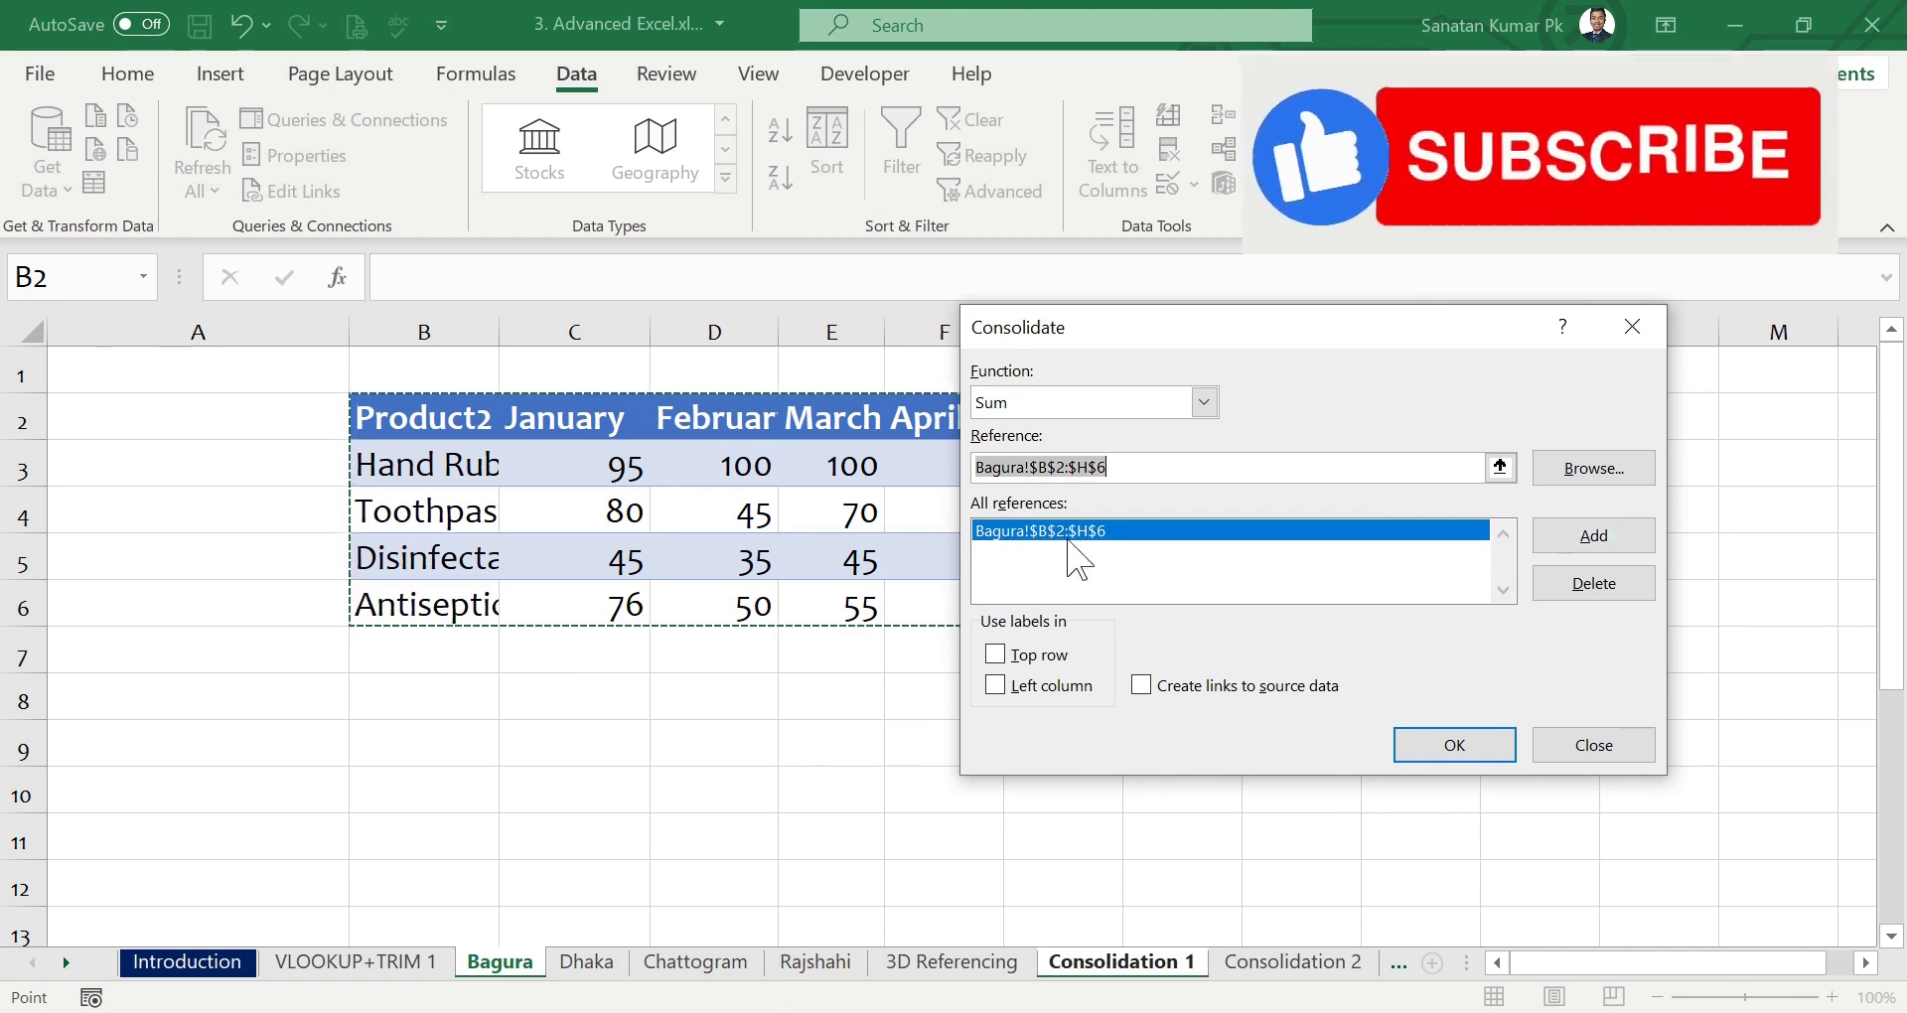
Add the Dhaka table range A4:G8 to the consolidation references.
left_click(586, 962)
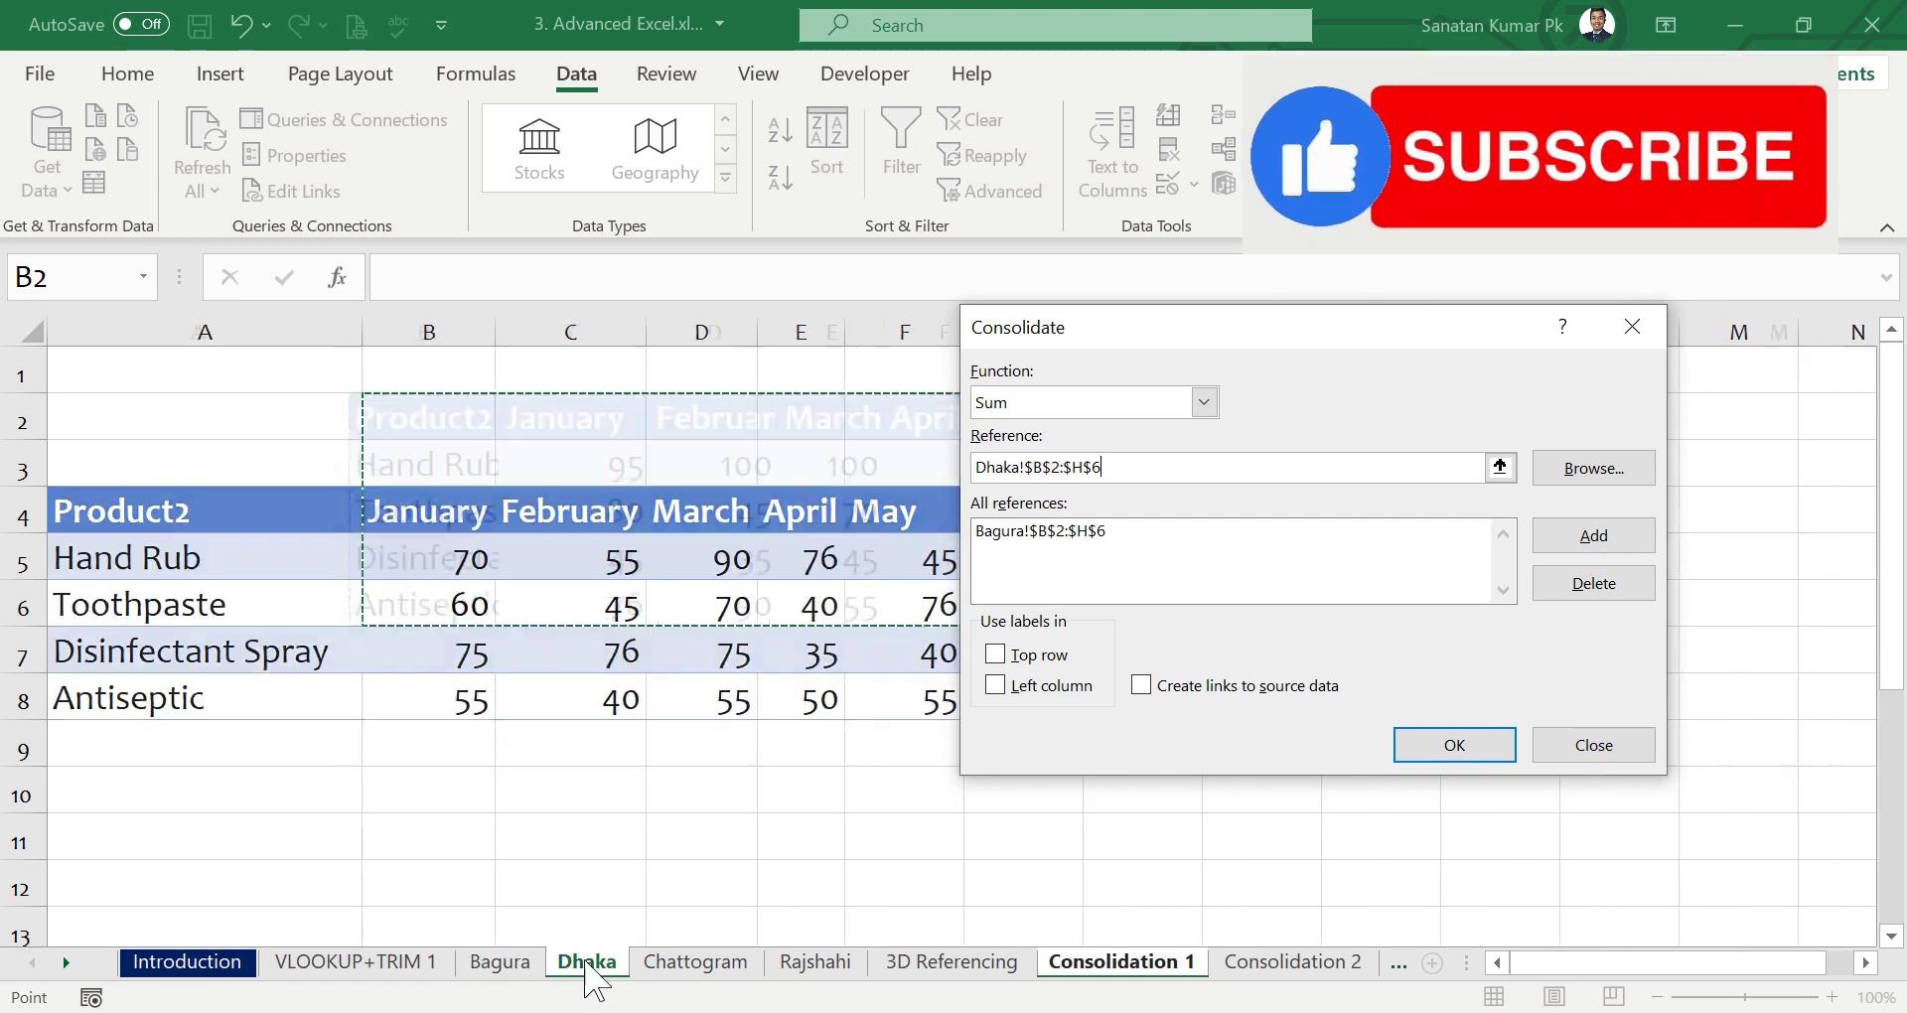
left_click_drag(59, 514, 1034, 695)
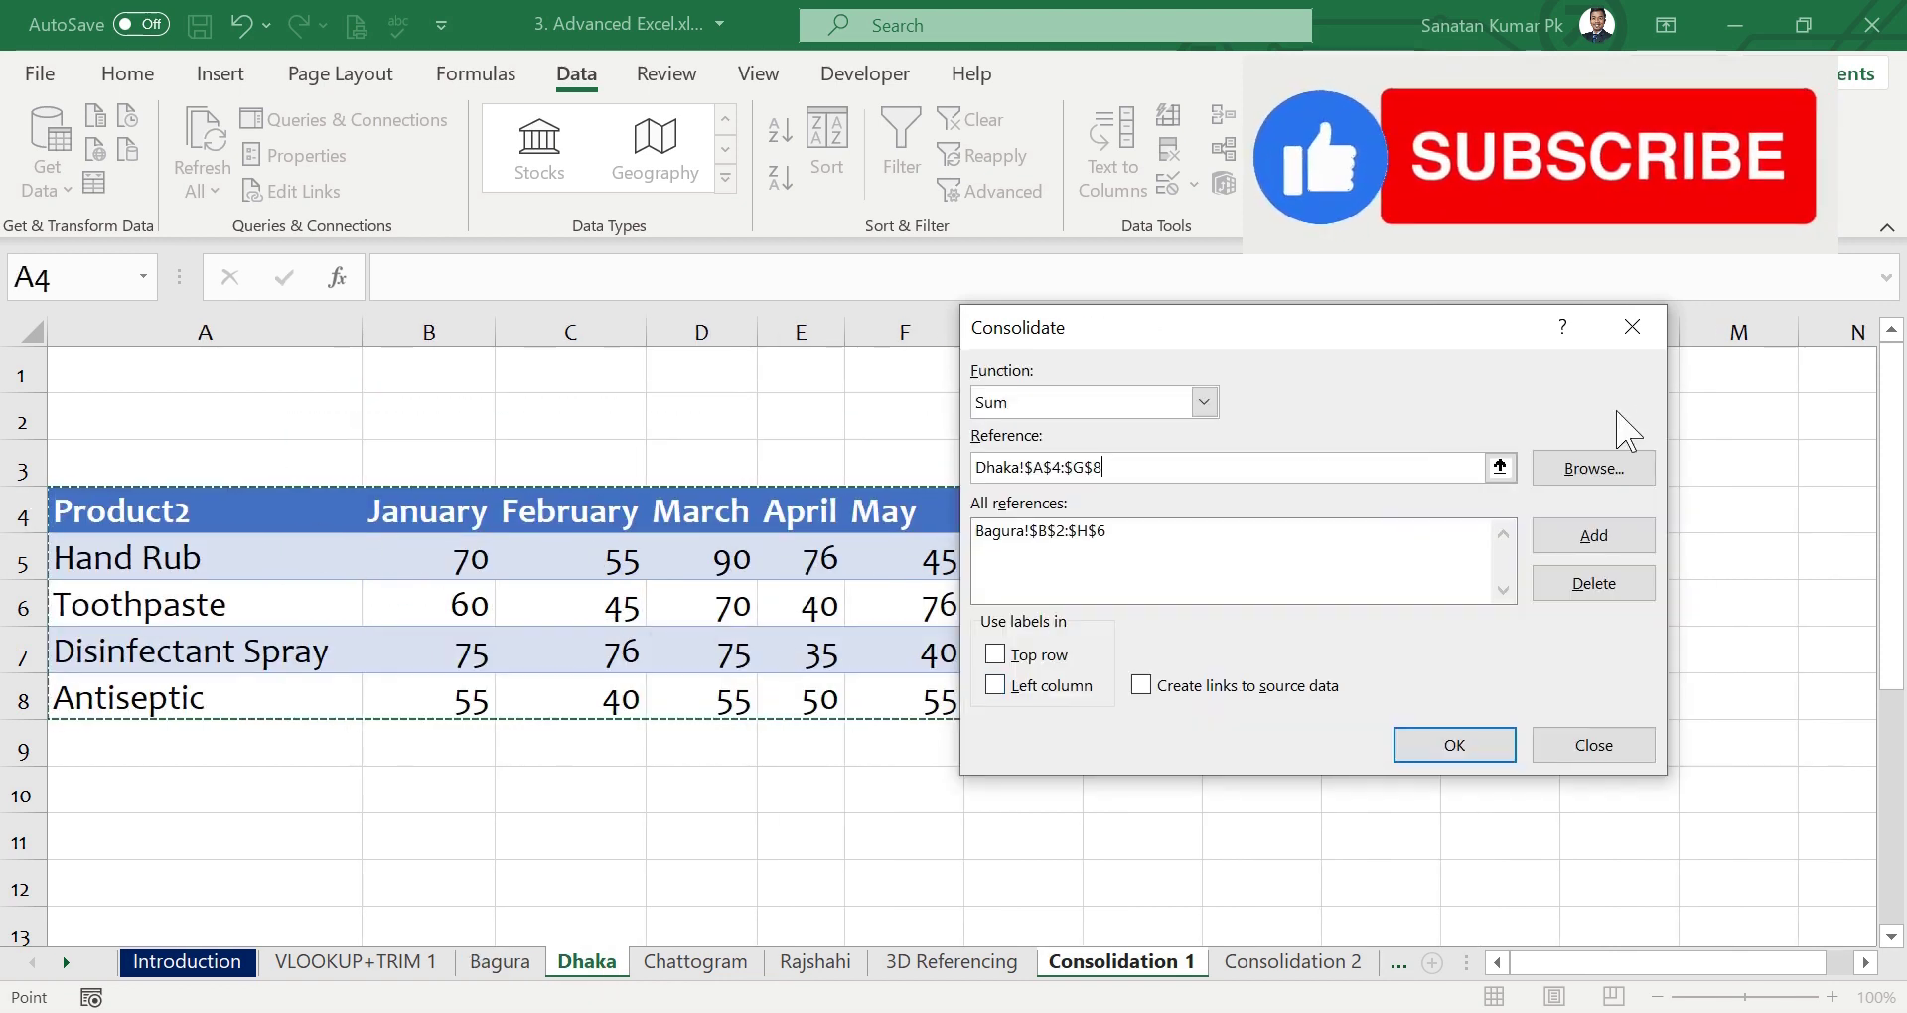
left_click(1608, 542)
Add the Chattogram table range D5:J9 to the consolidation references.
left_click(695, 961)
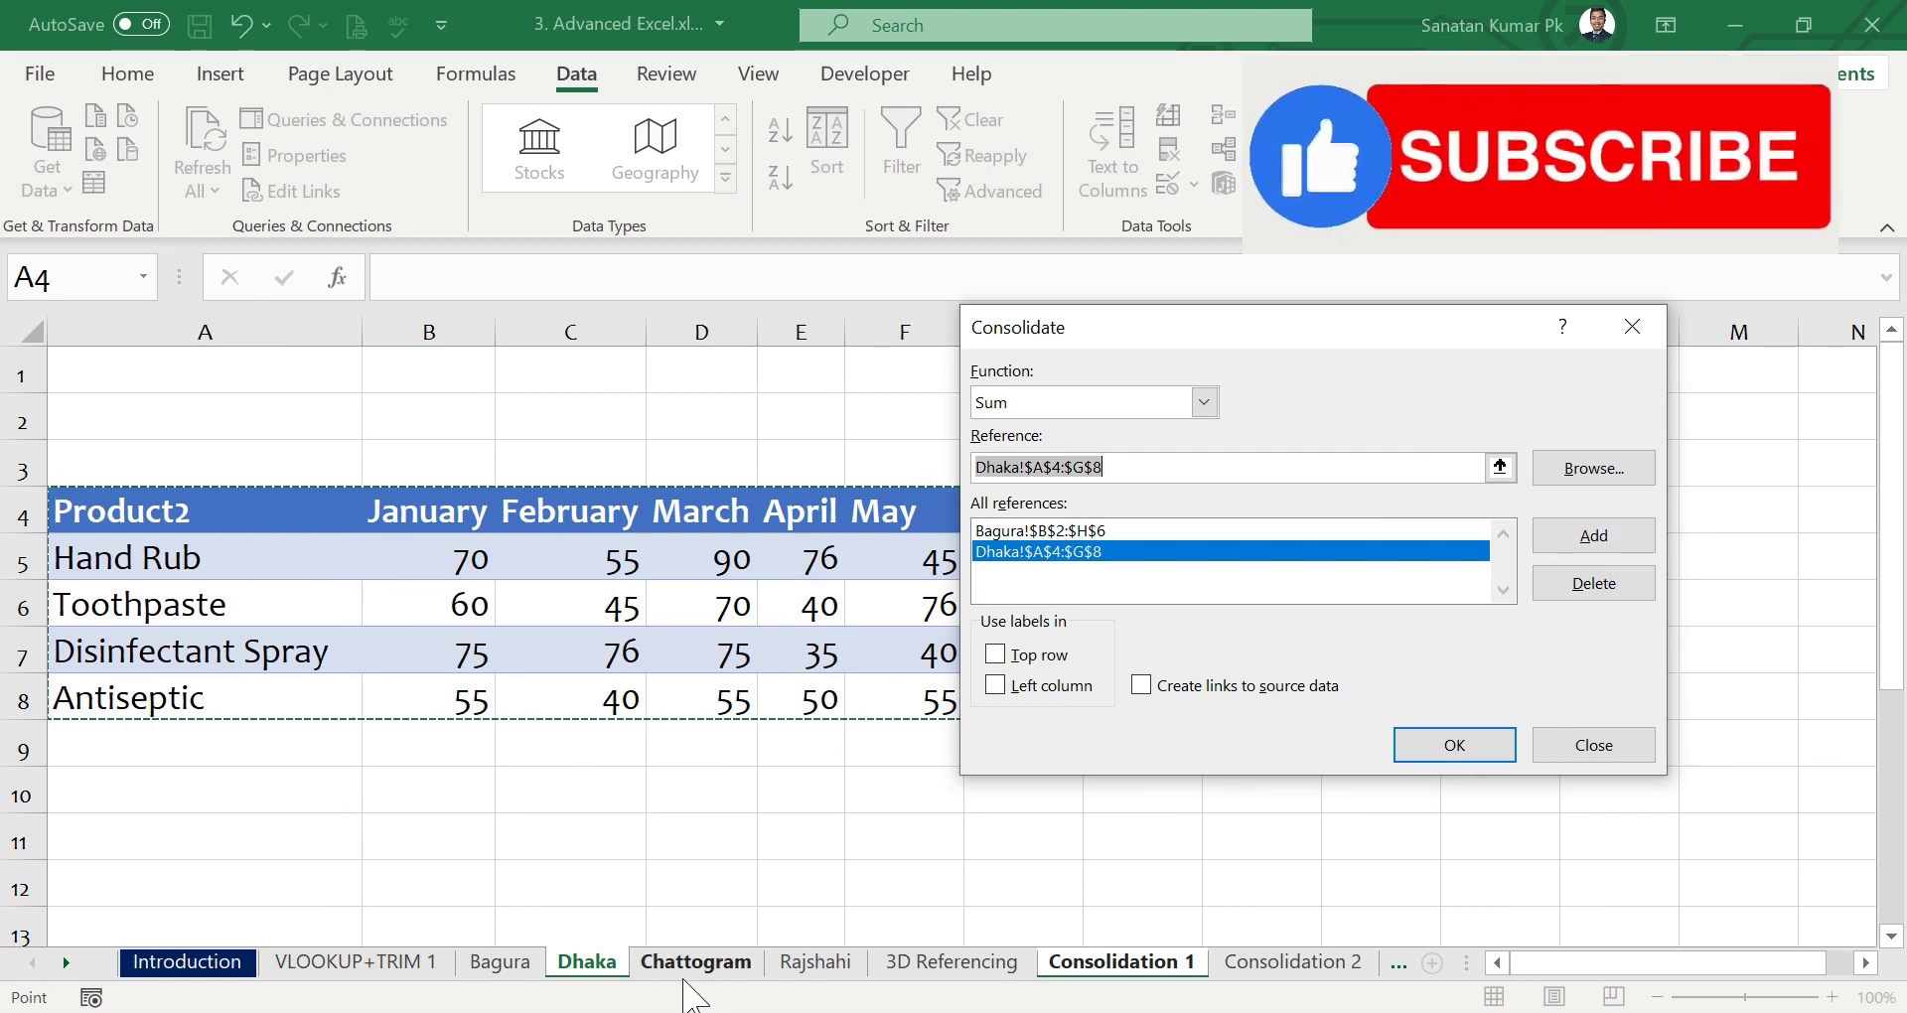
left_click_drag(1334, 328, 540, 50)
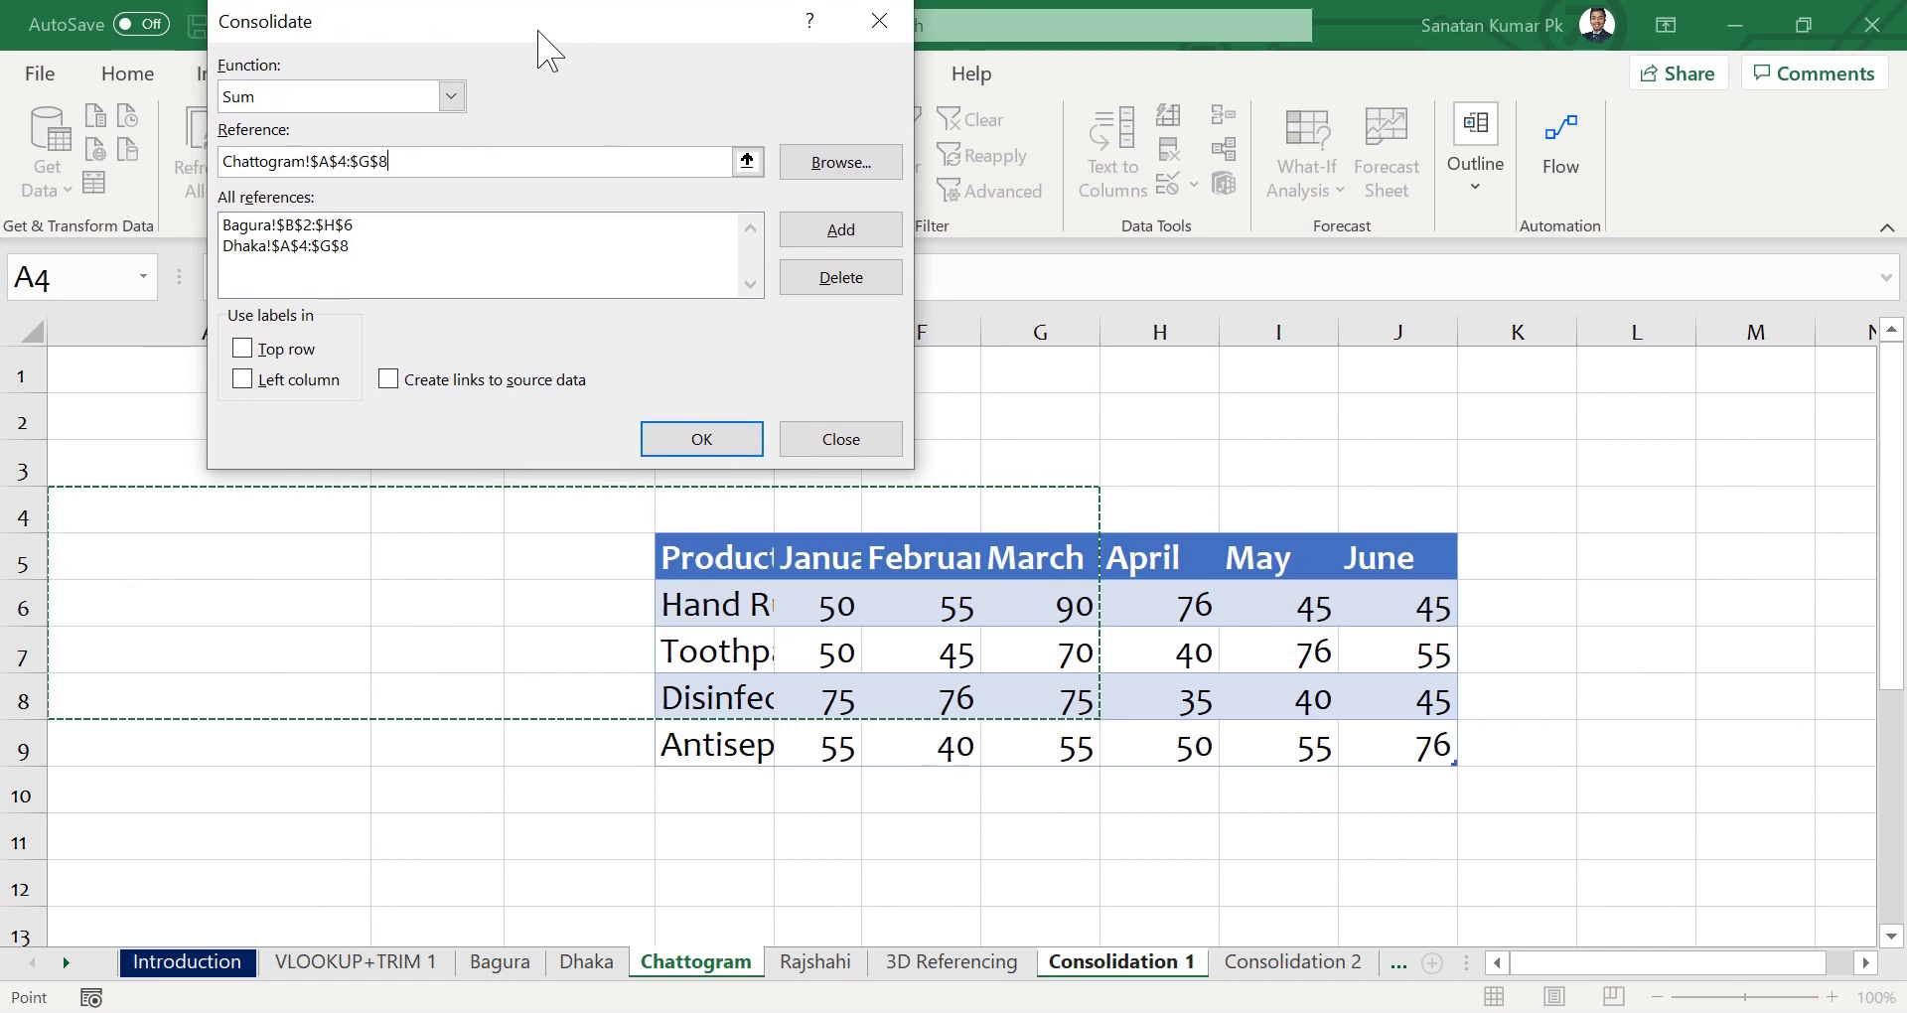
left_click_drag(700, 559, 1370, 737)
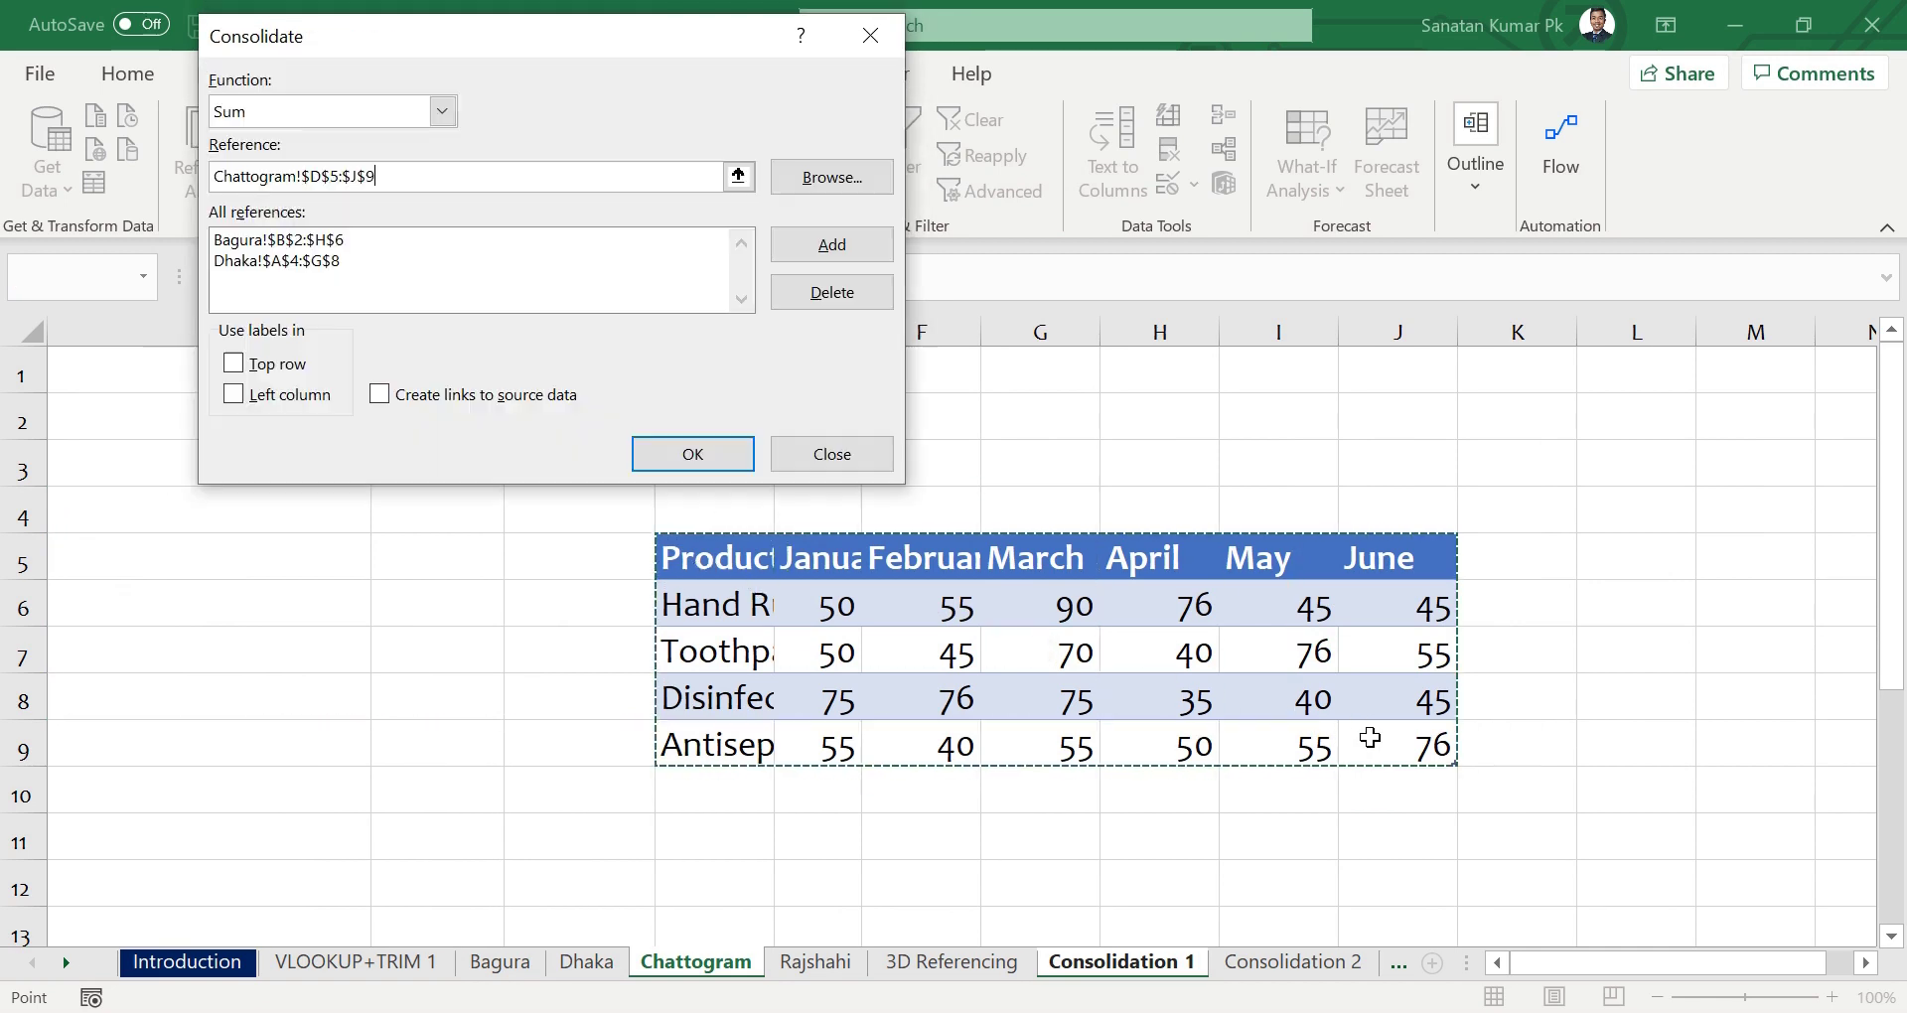
left_click(832, 244)
Add the Rajshahi table range A2:G6 to the consolidation references.
left_click(822, 961)
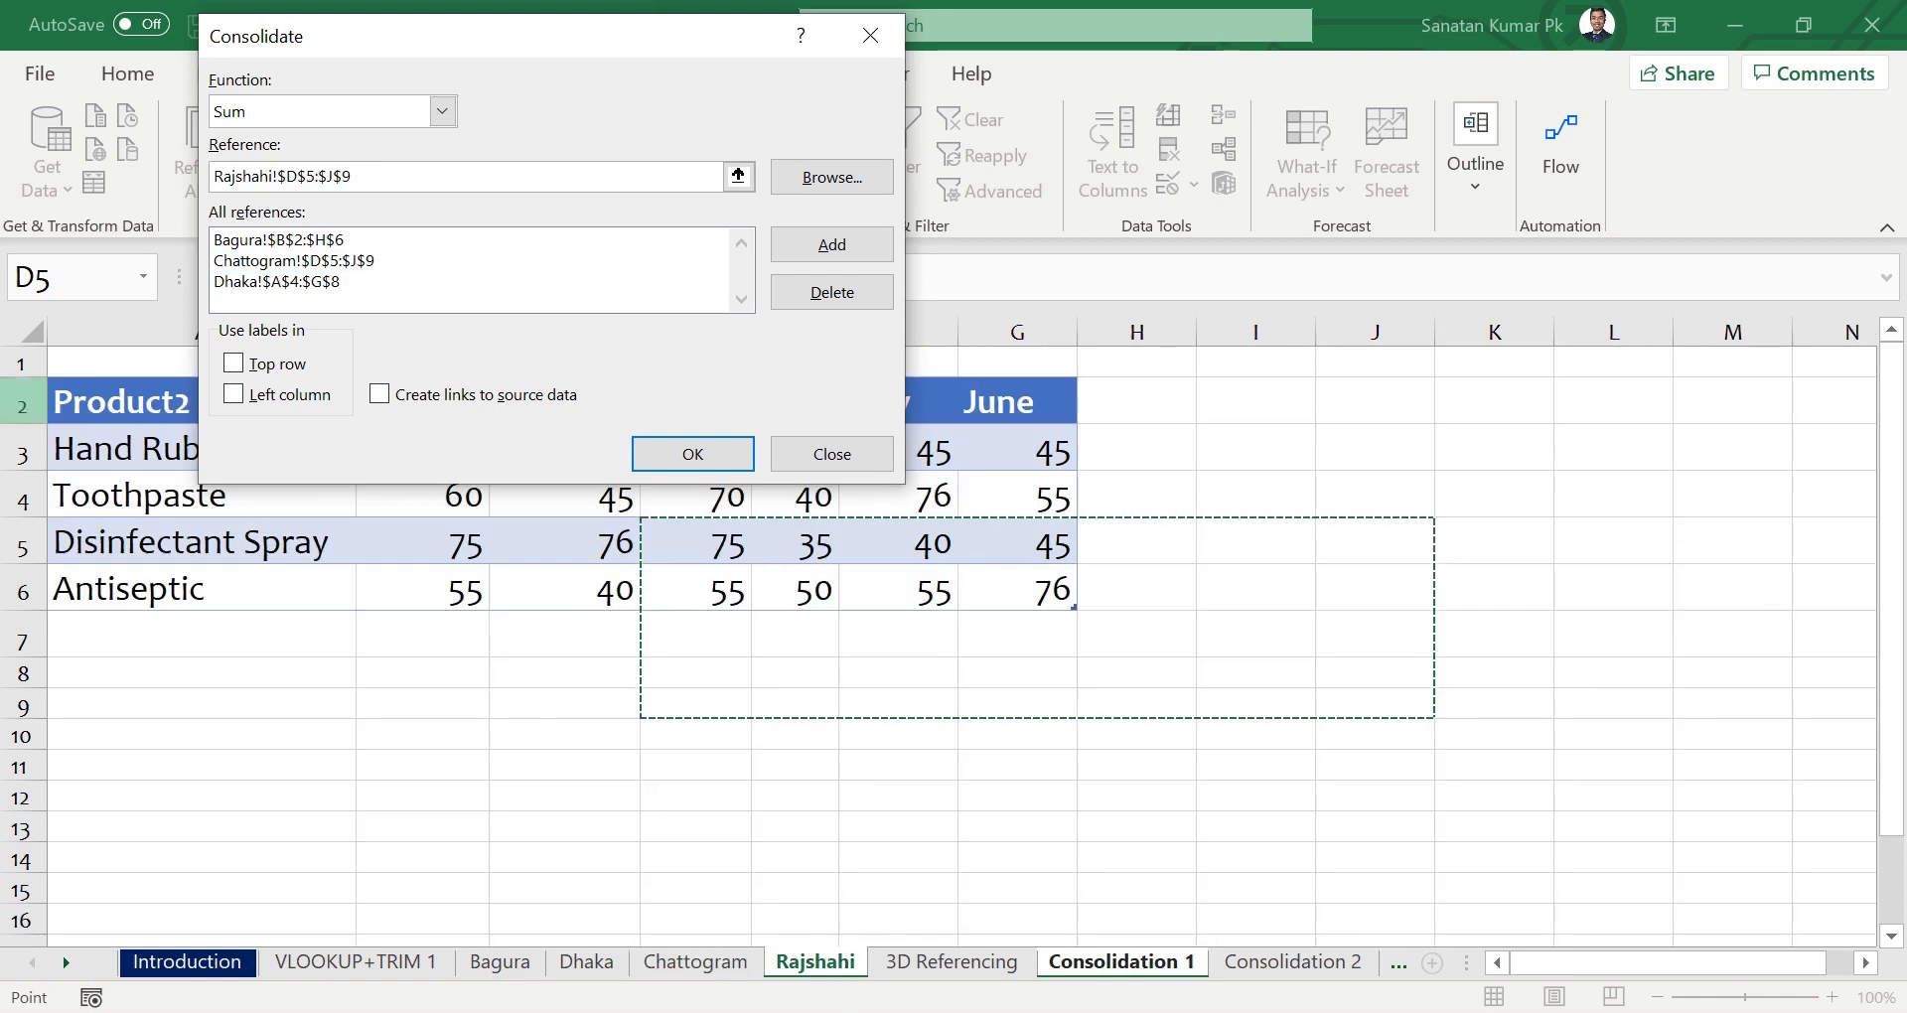
left_click_drag(59, 407, 1043, 588)
left_click(804, 248)
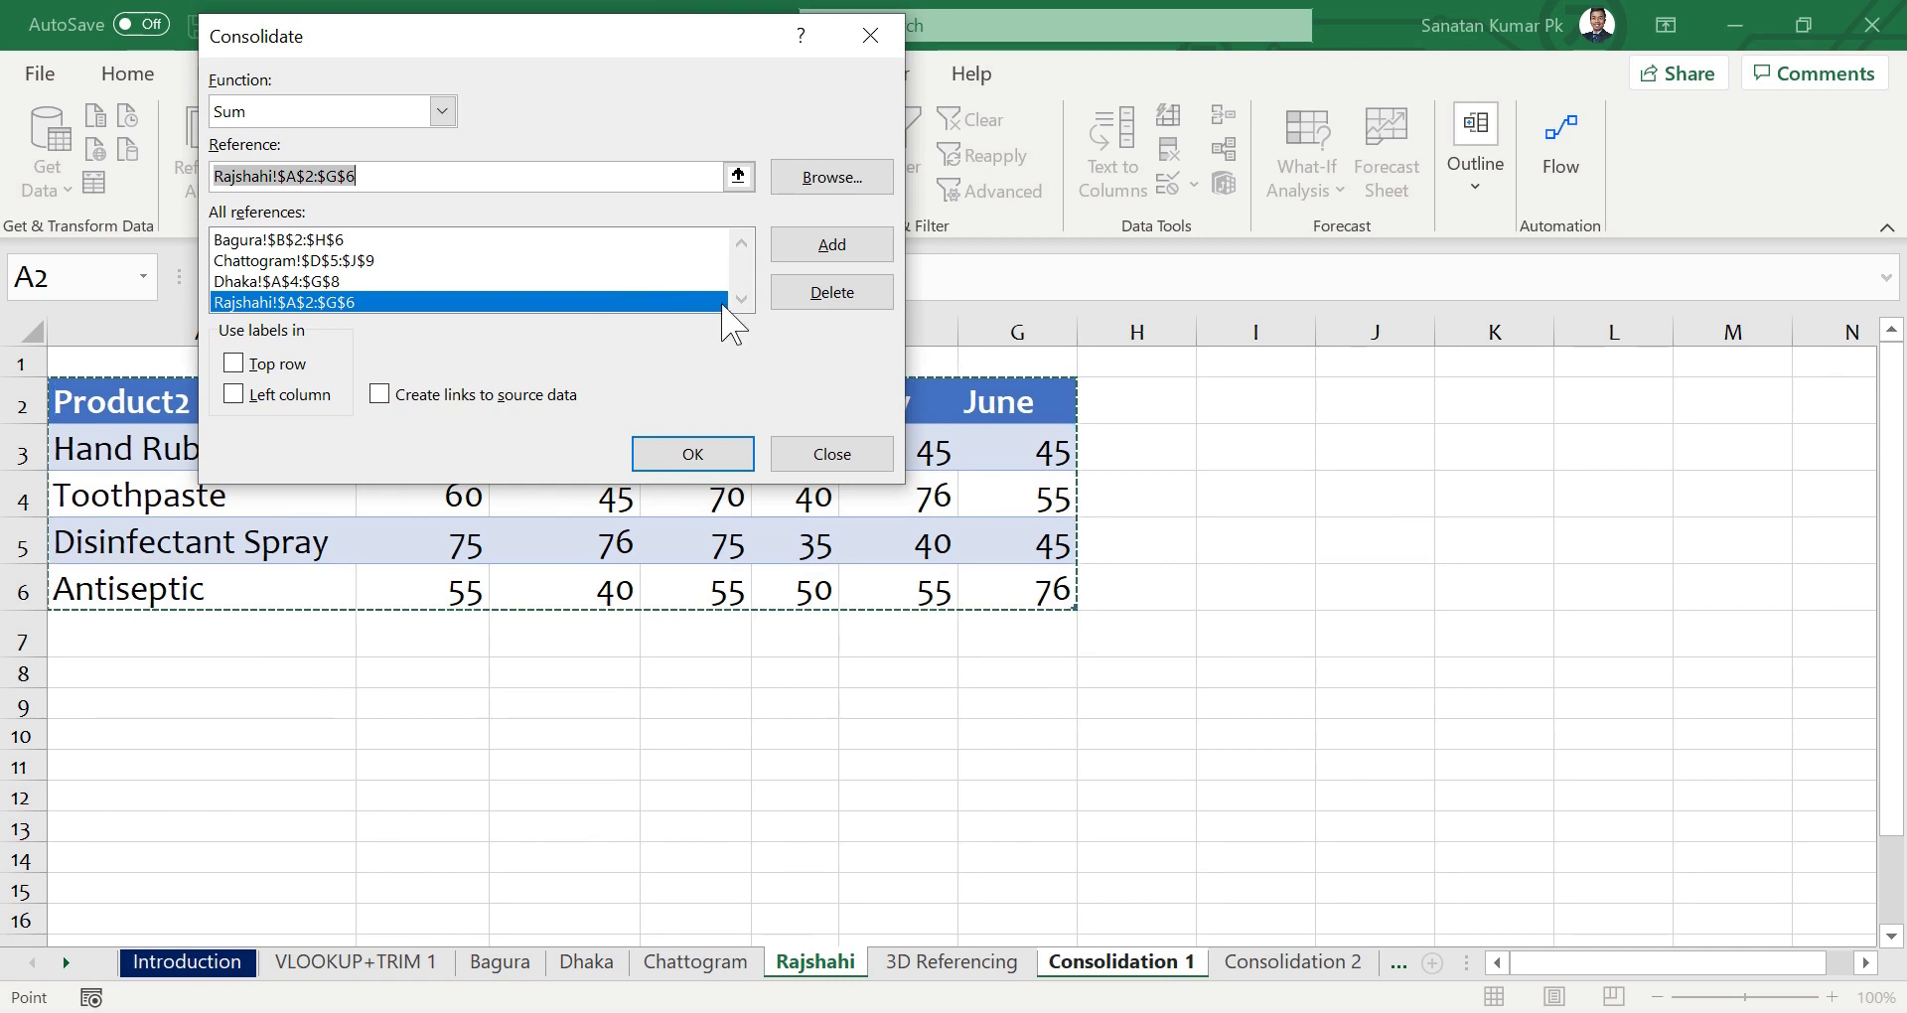
left_click_drag(581, 45, 1132, 342)
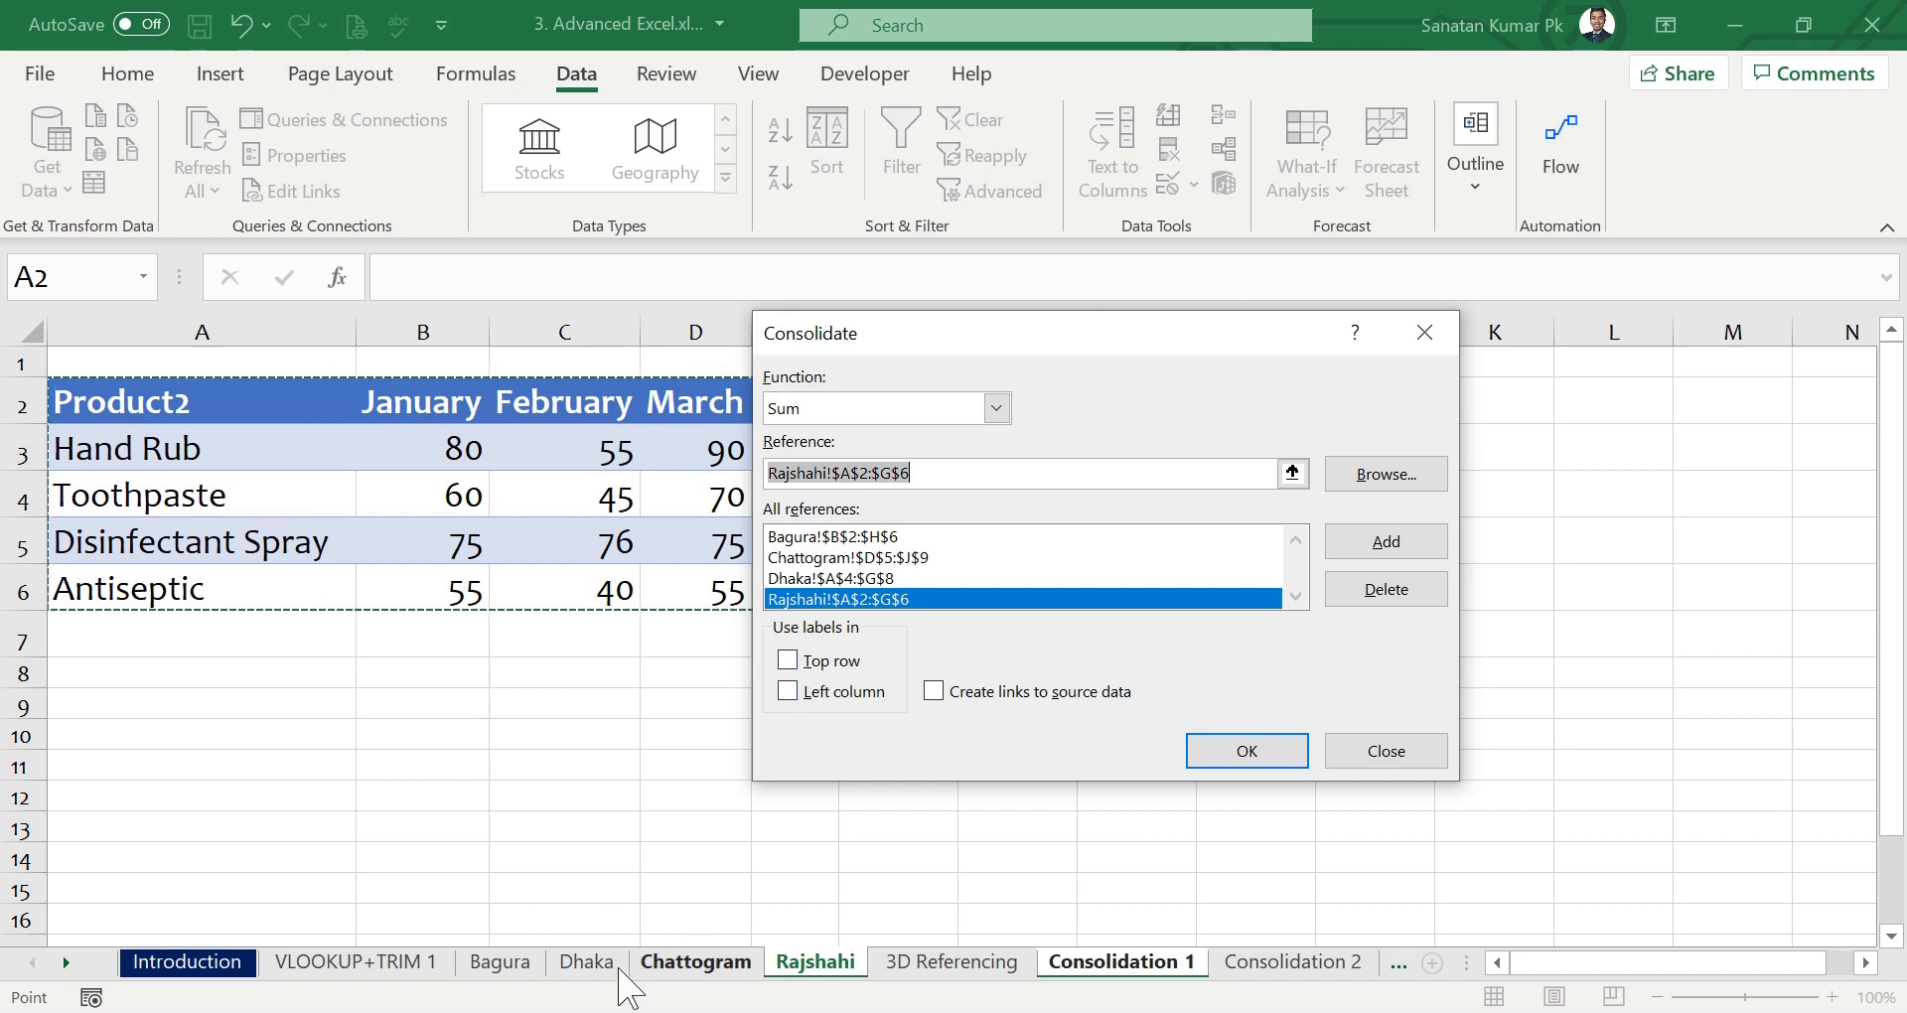
Use labels from the top row and left column, without links to source data, and run the consolidation.
left_click(499, 961)
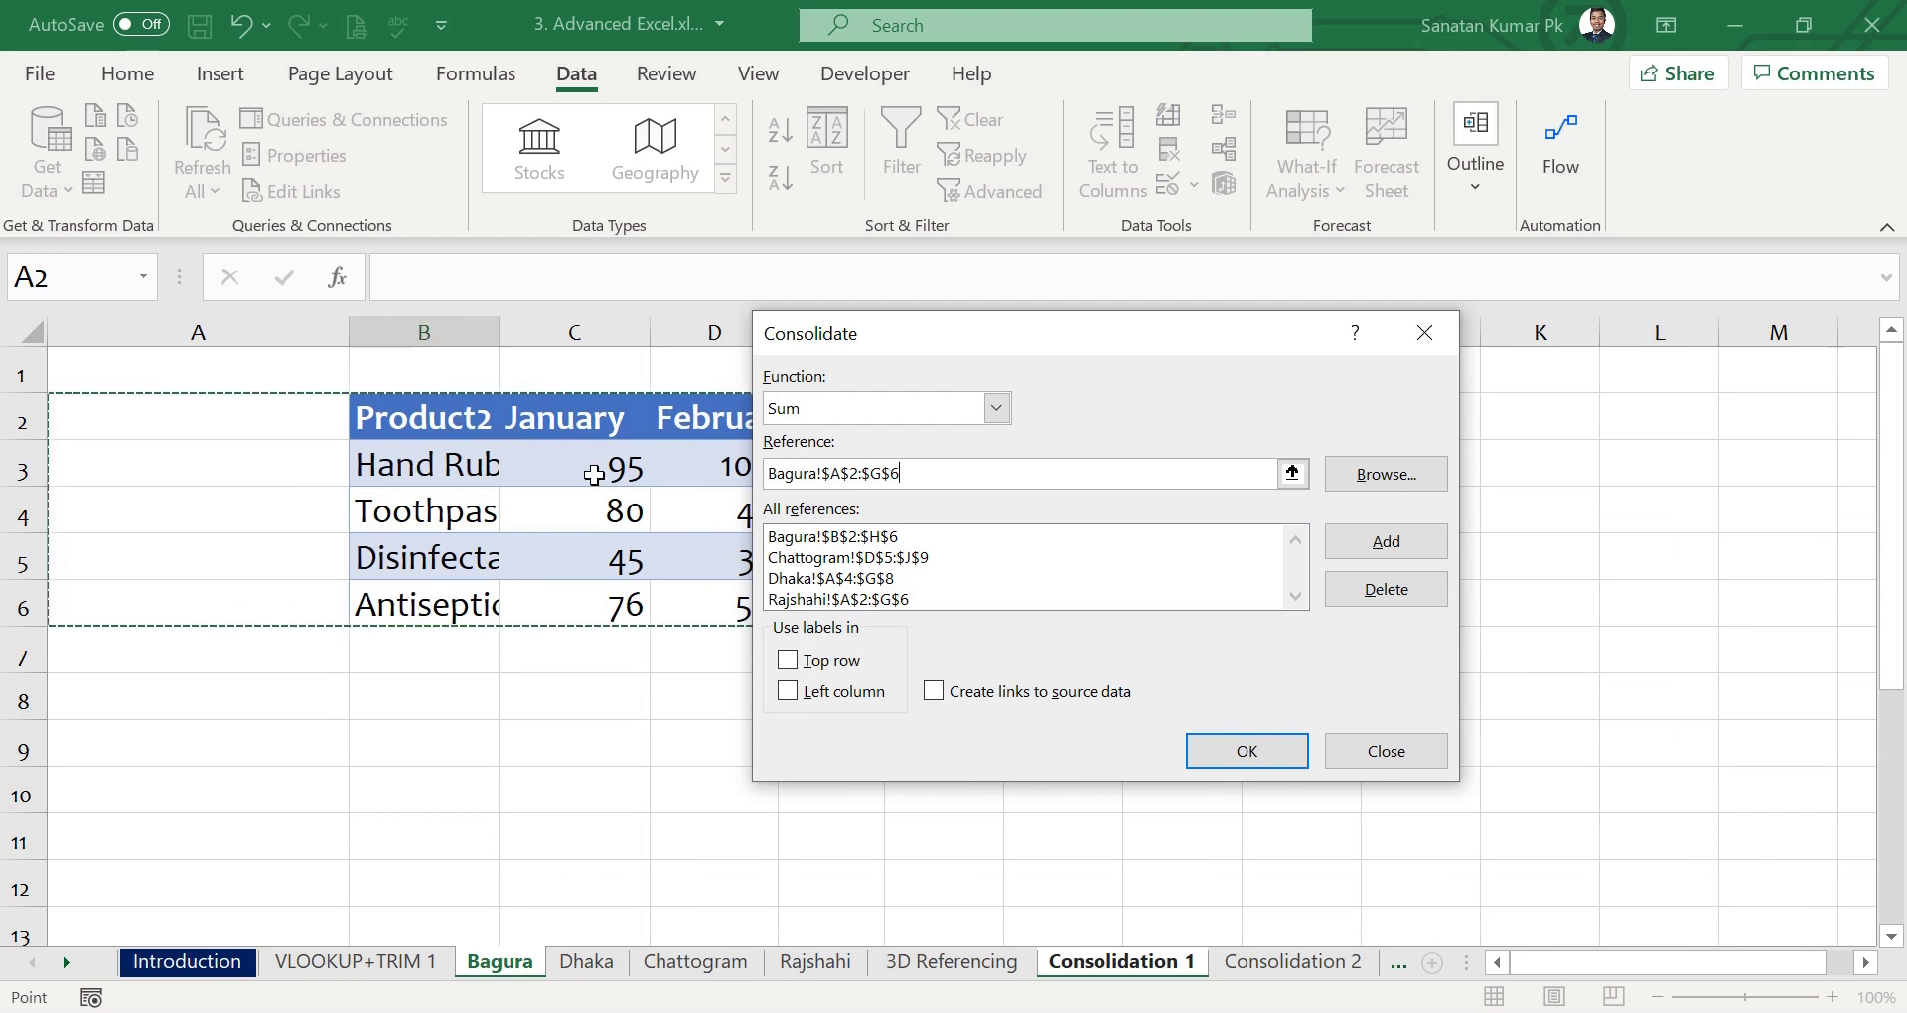
left_click(586, 961)
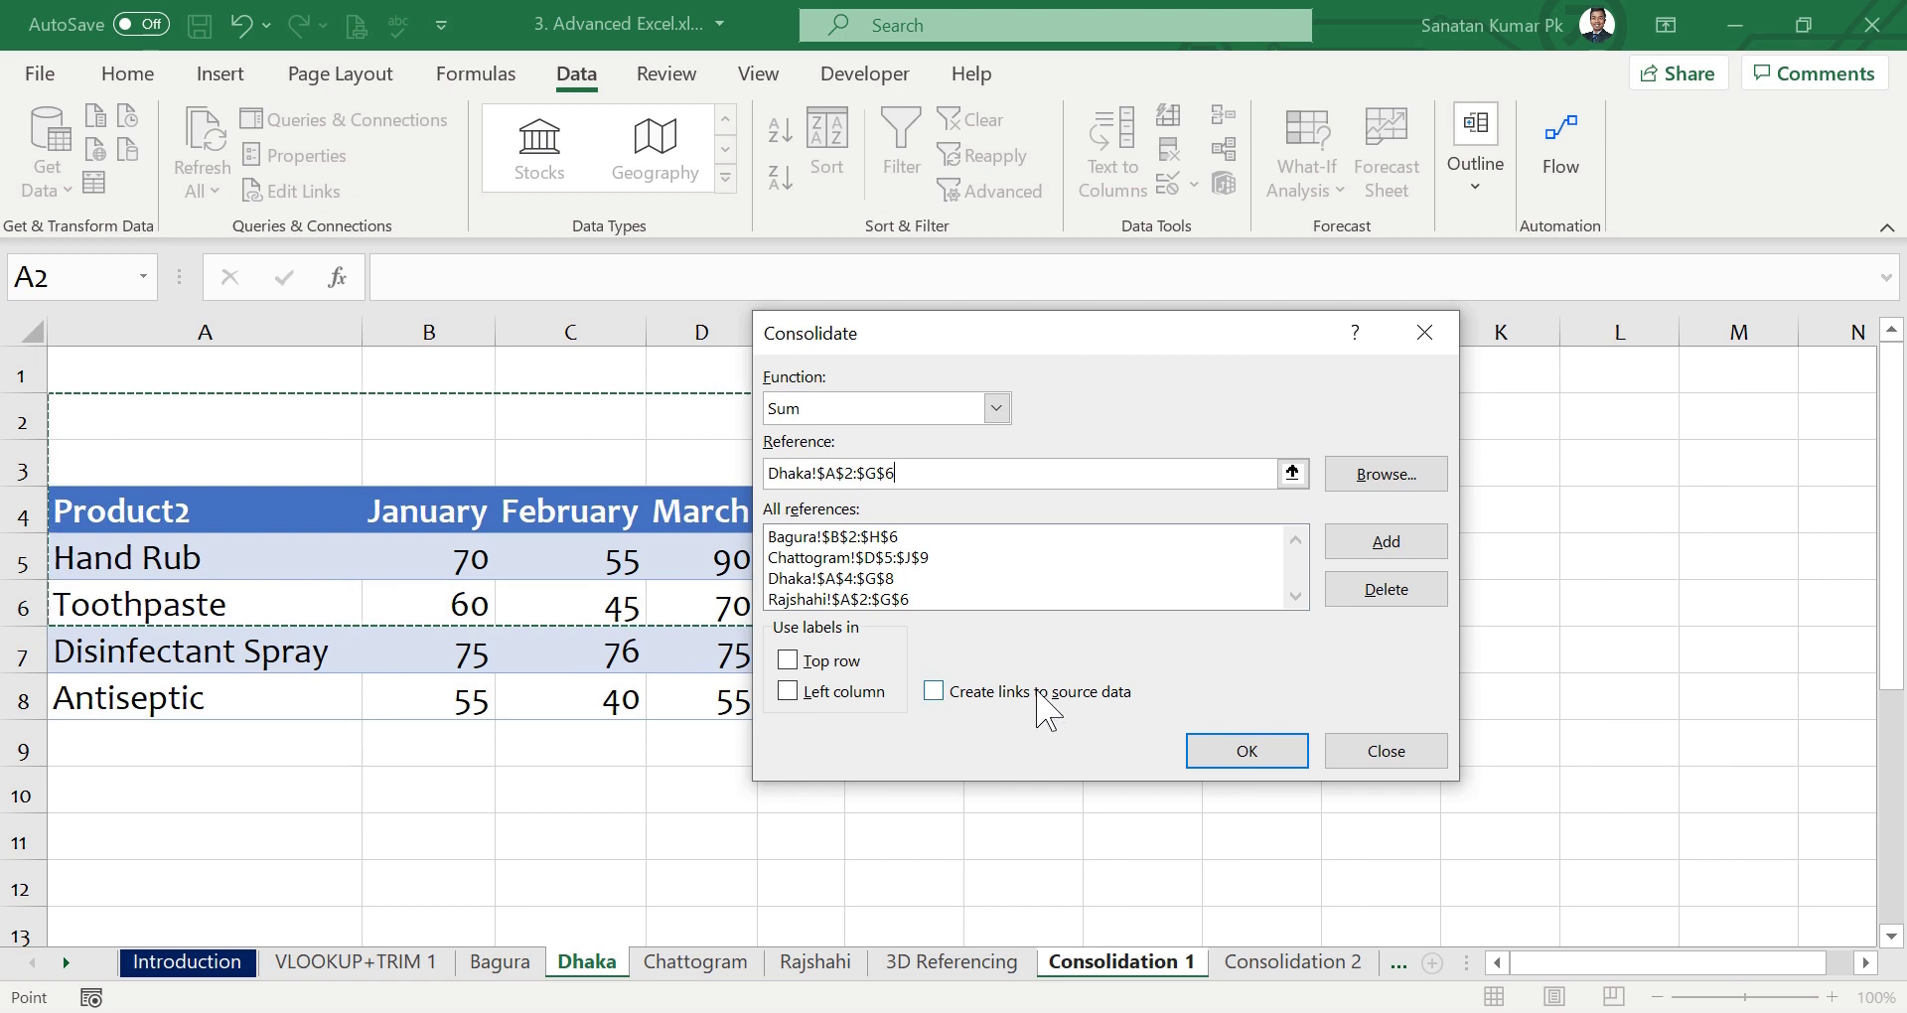
left_click(788, 660)
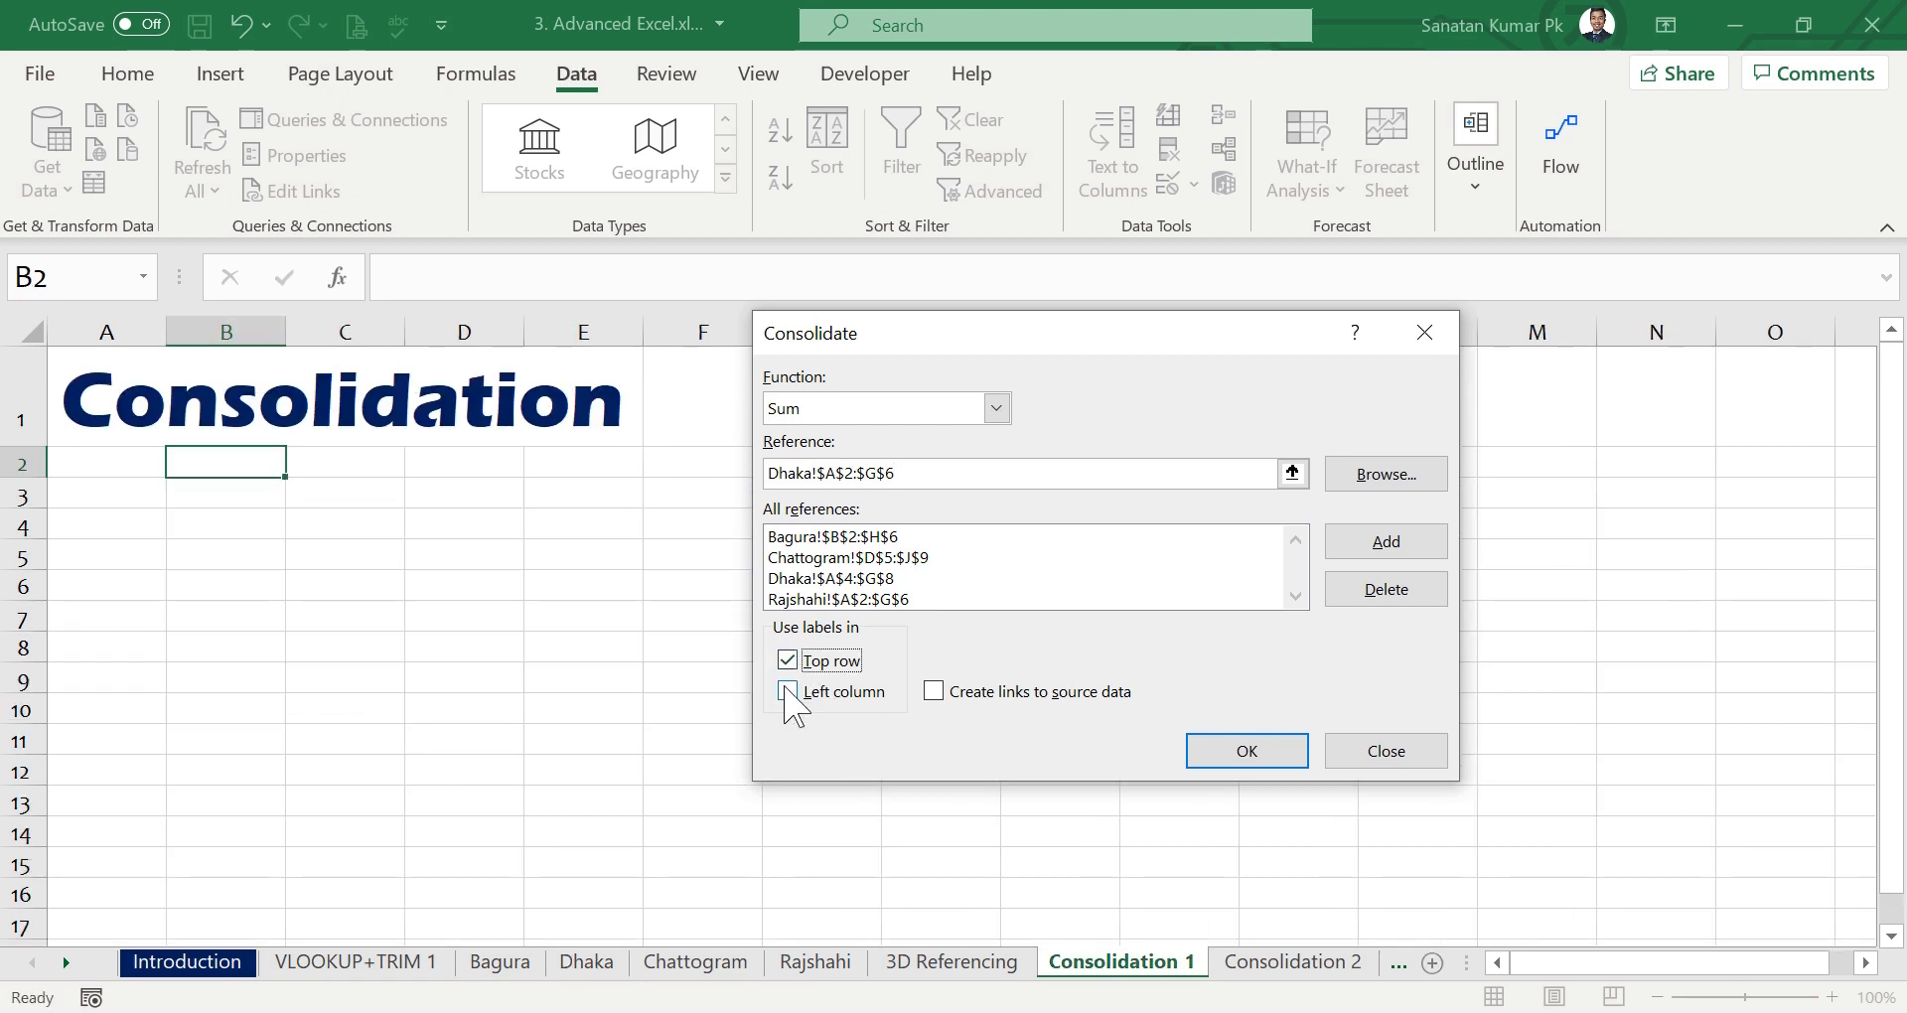
left_click(789, 693)
left_click(1273, 757)
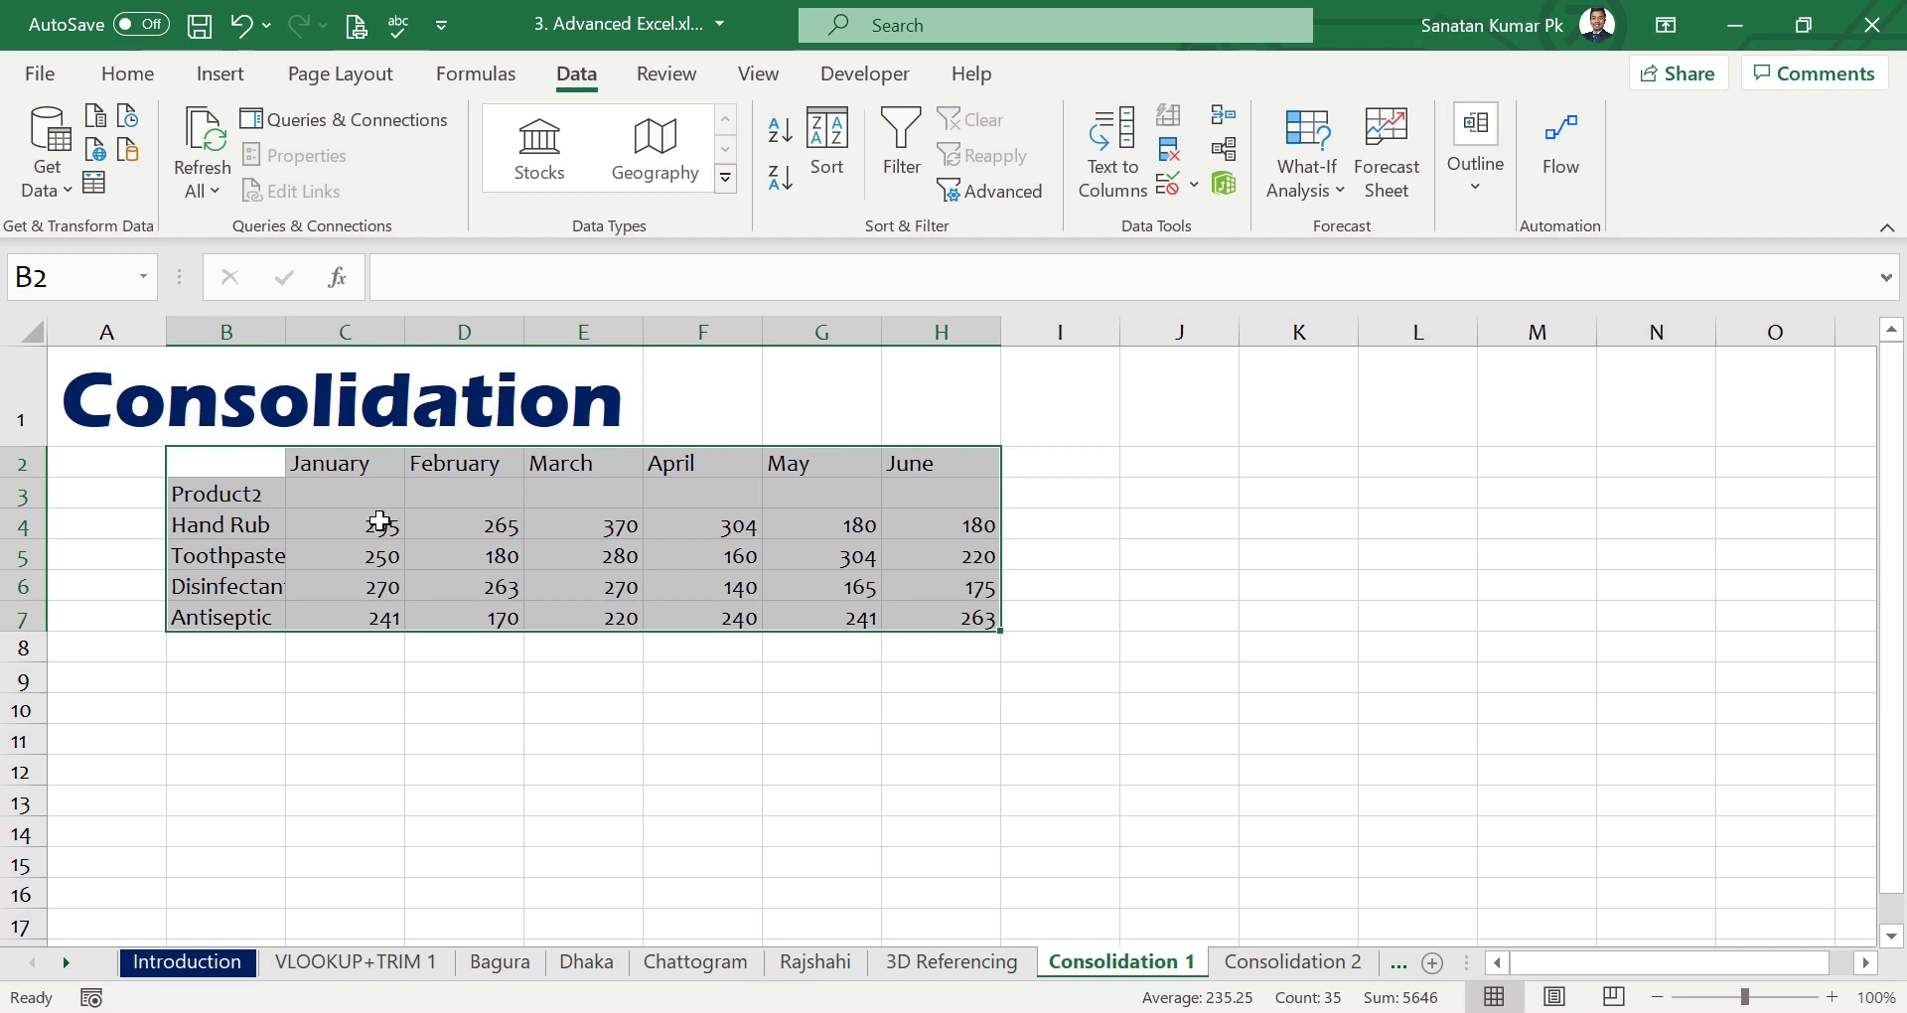
Compare the consolidated January Hand Rub total with the source values on the Bagura, Dhaka, Chattogram and Rajshahi sheets.
left_click(380, 522)
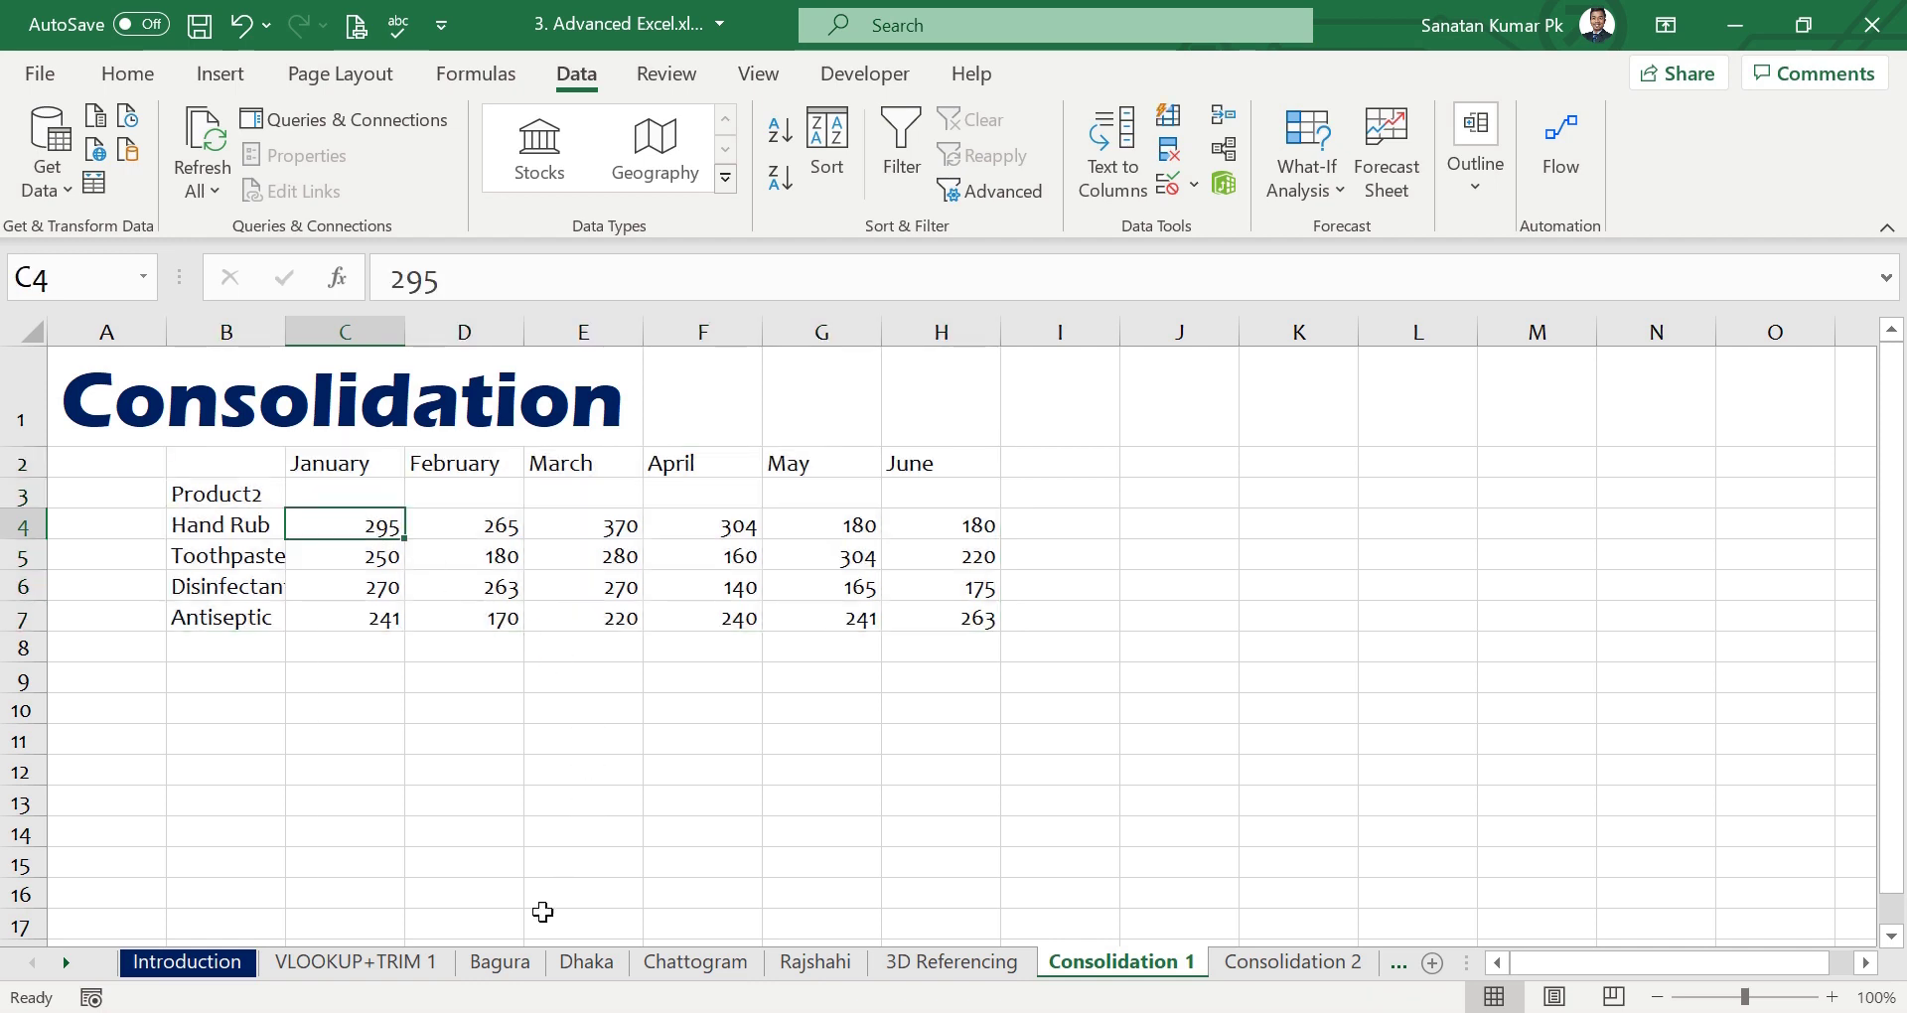
left_click(500, 961)
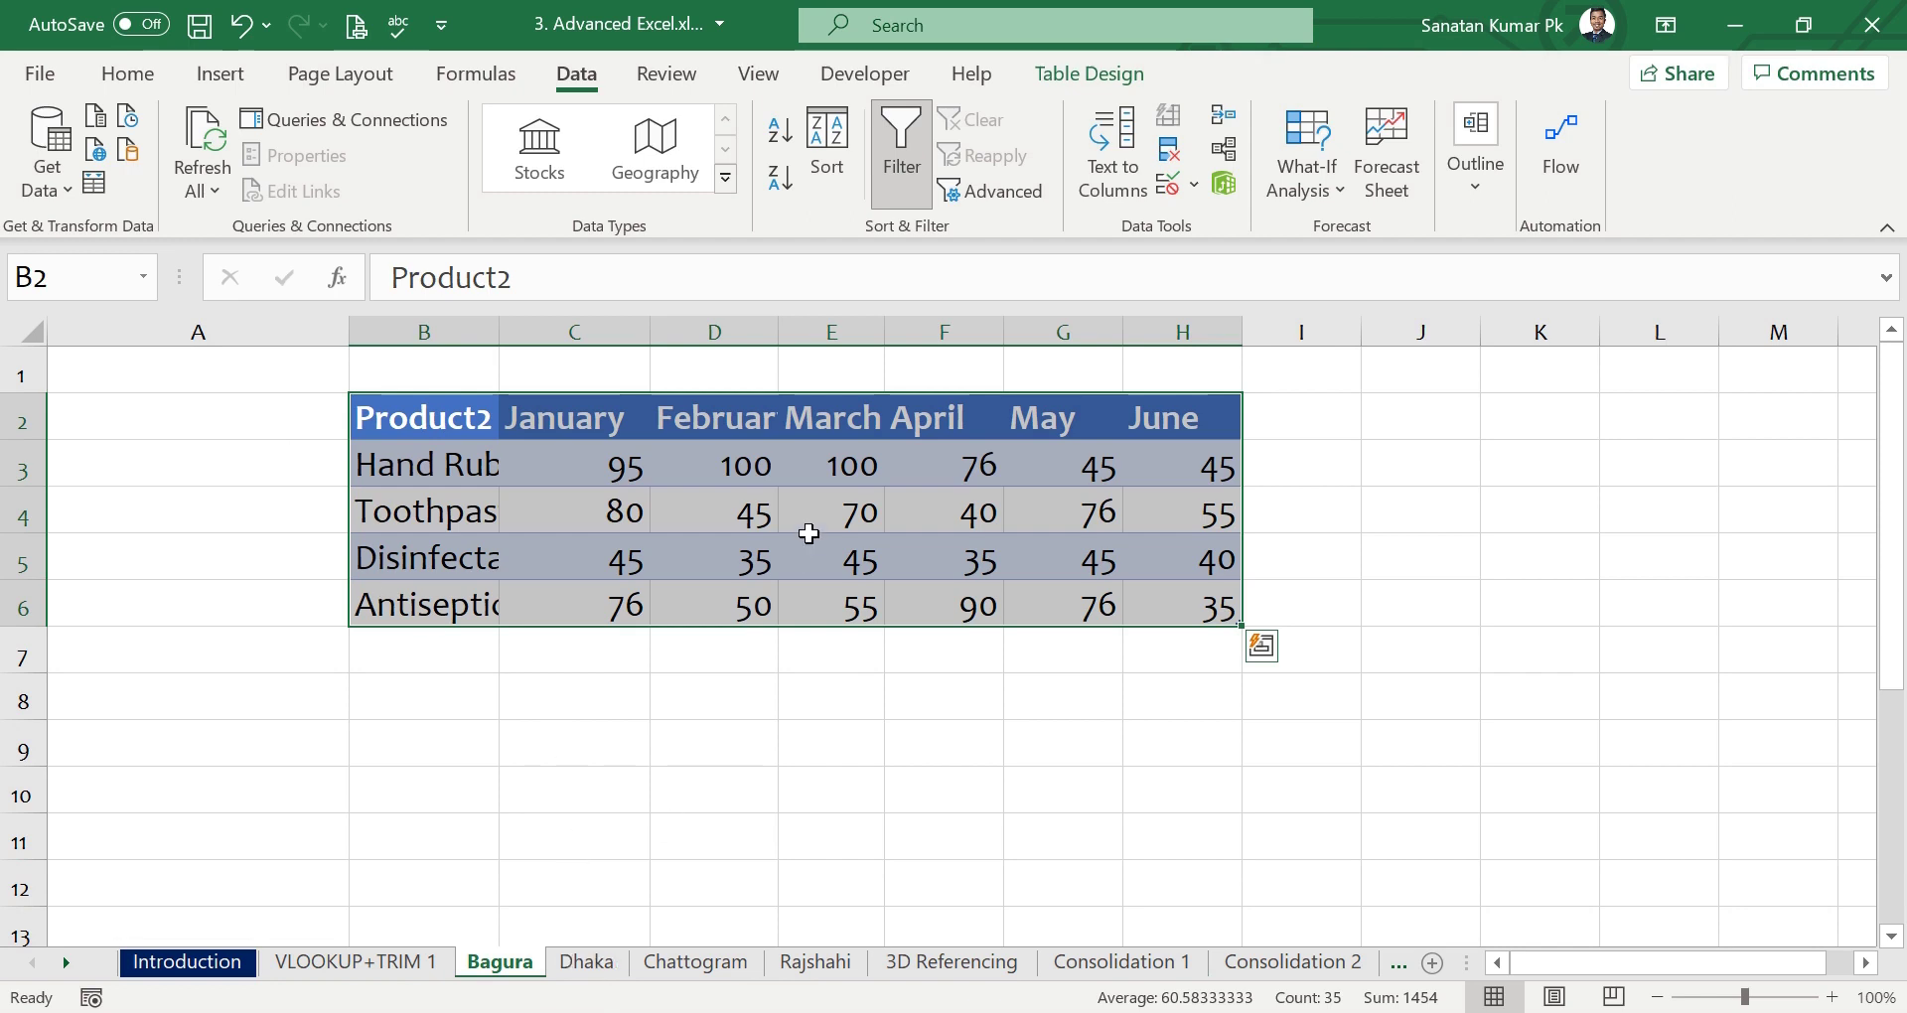
left_click(615, 421)
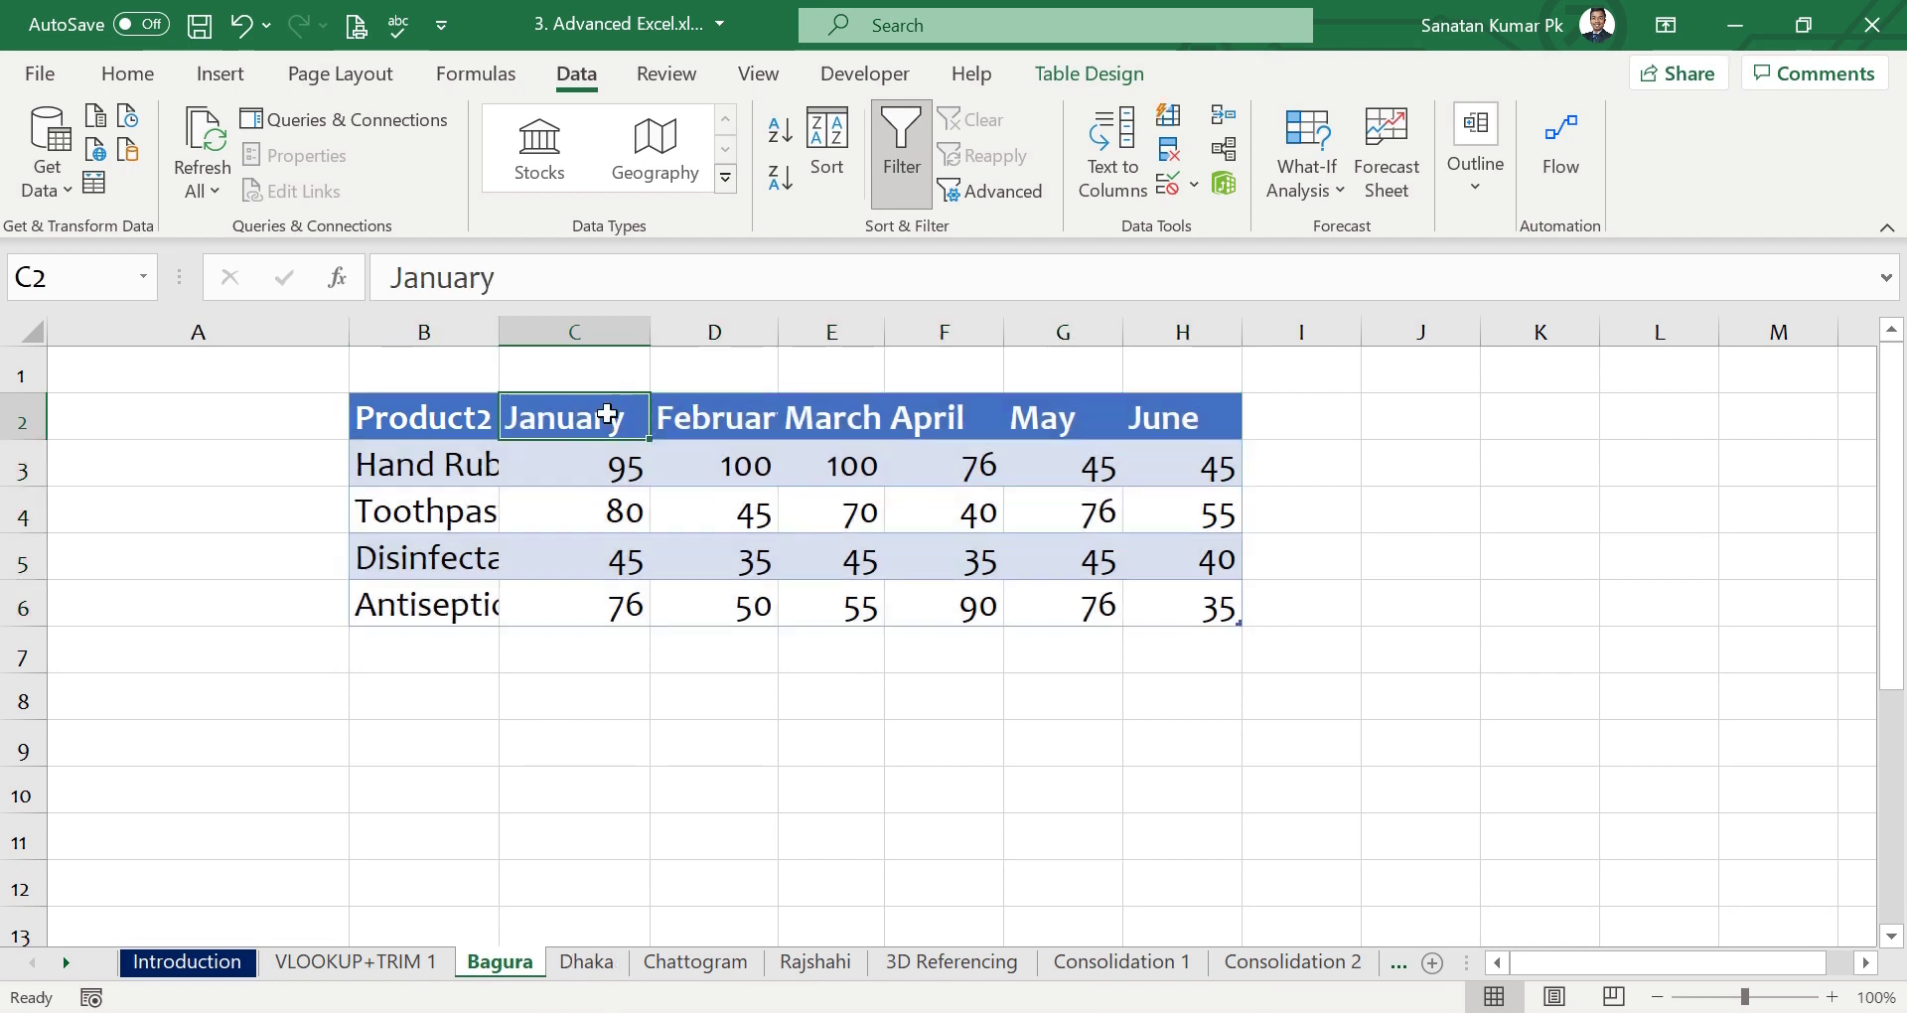
left_click(455, 472)
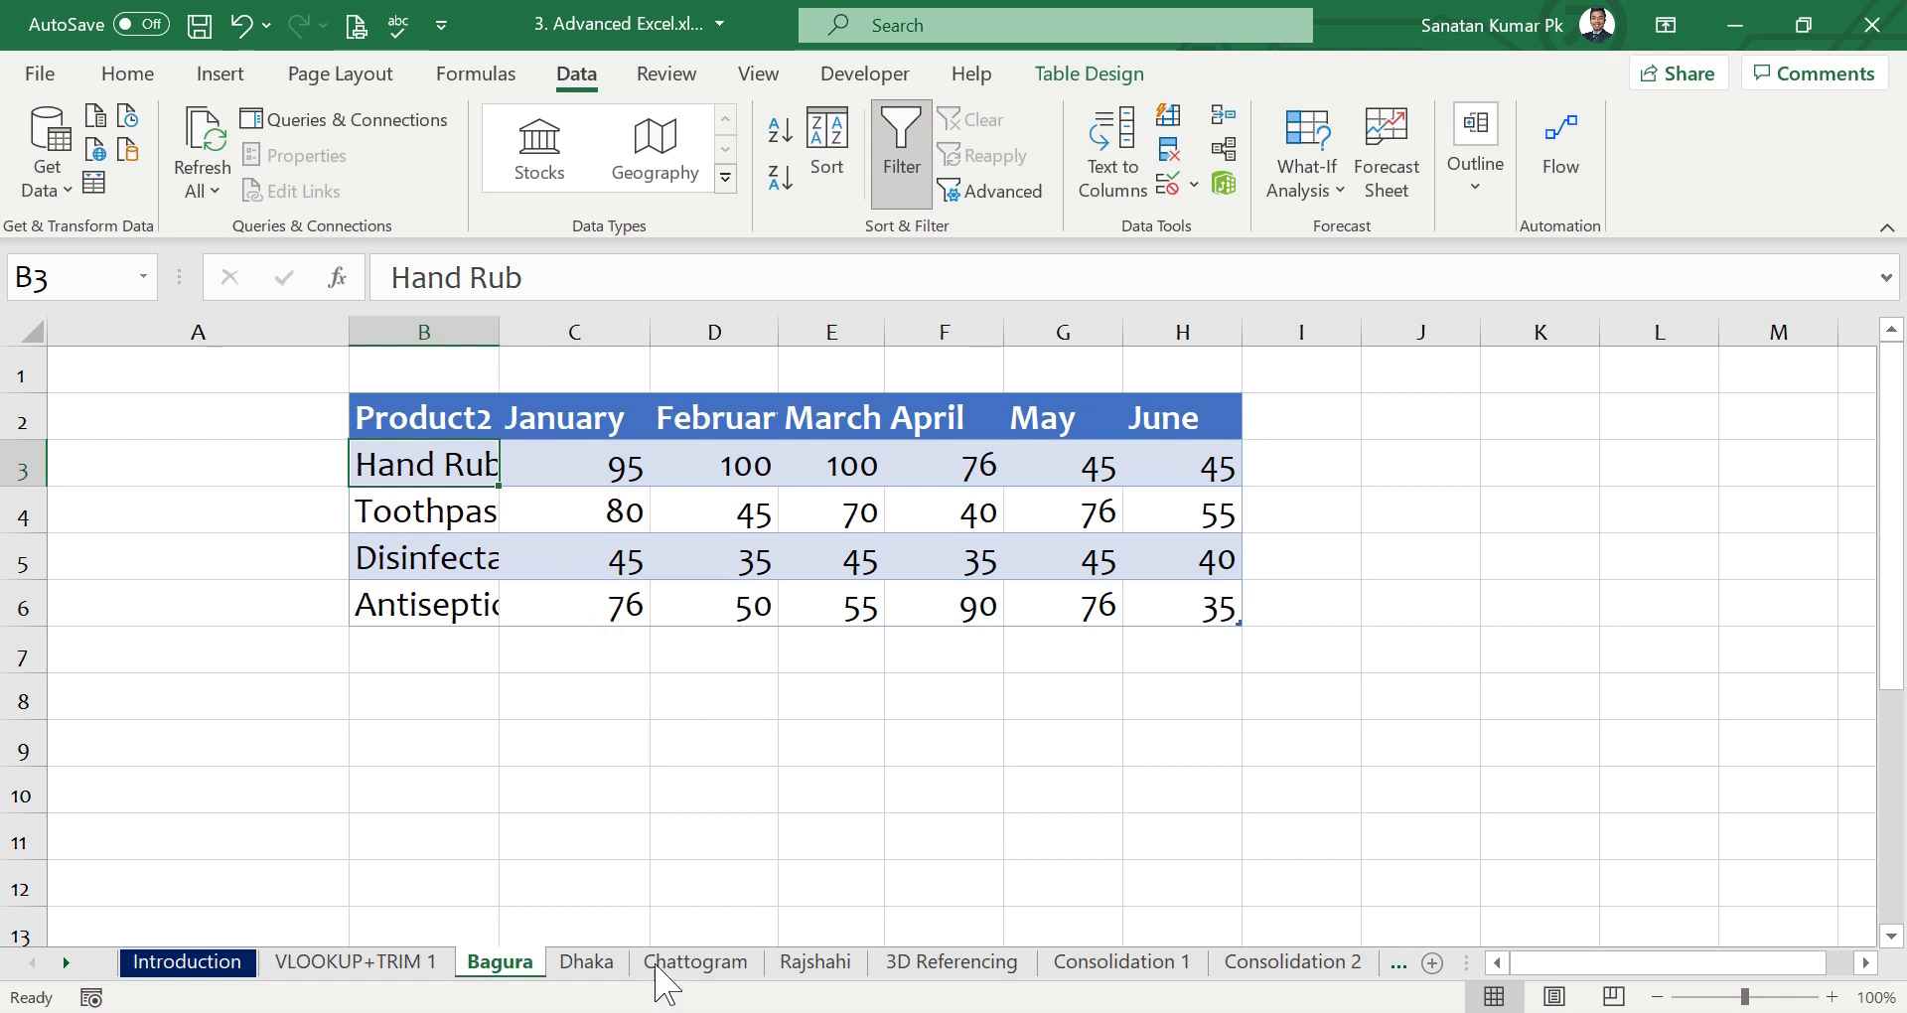
left_click(1110, 968)
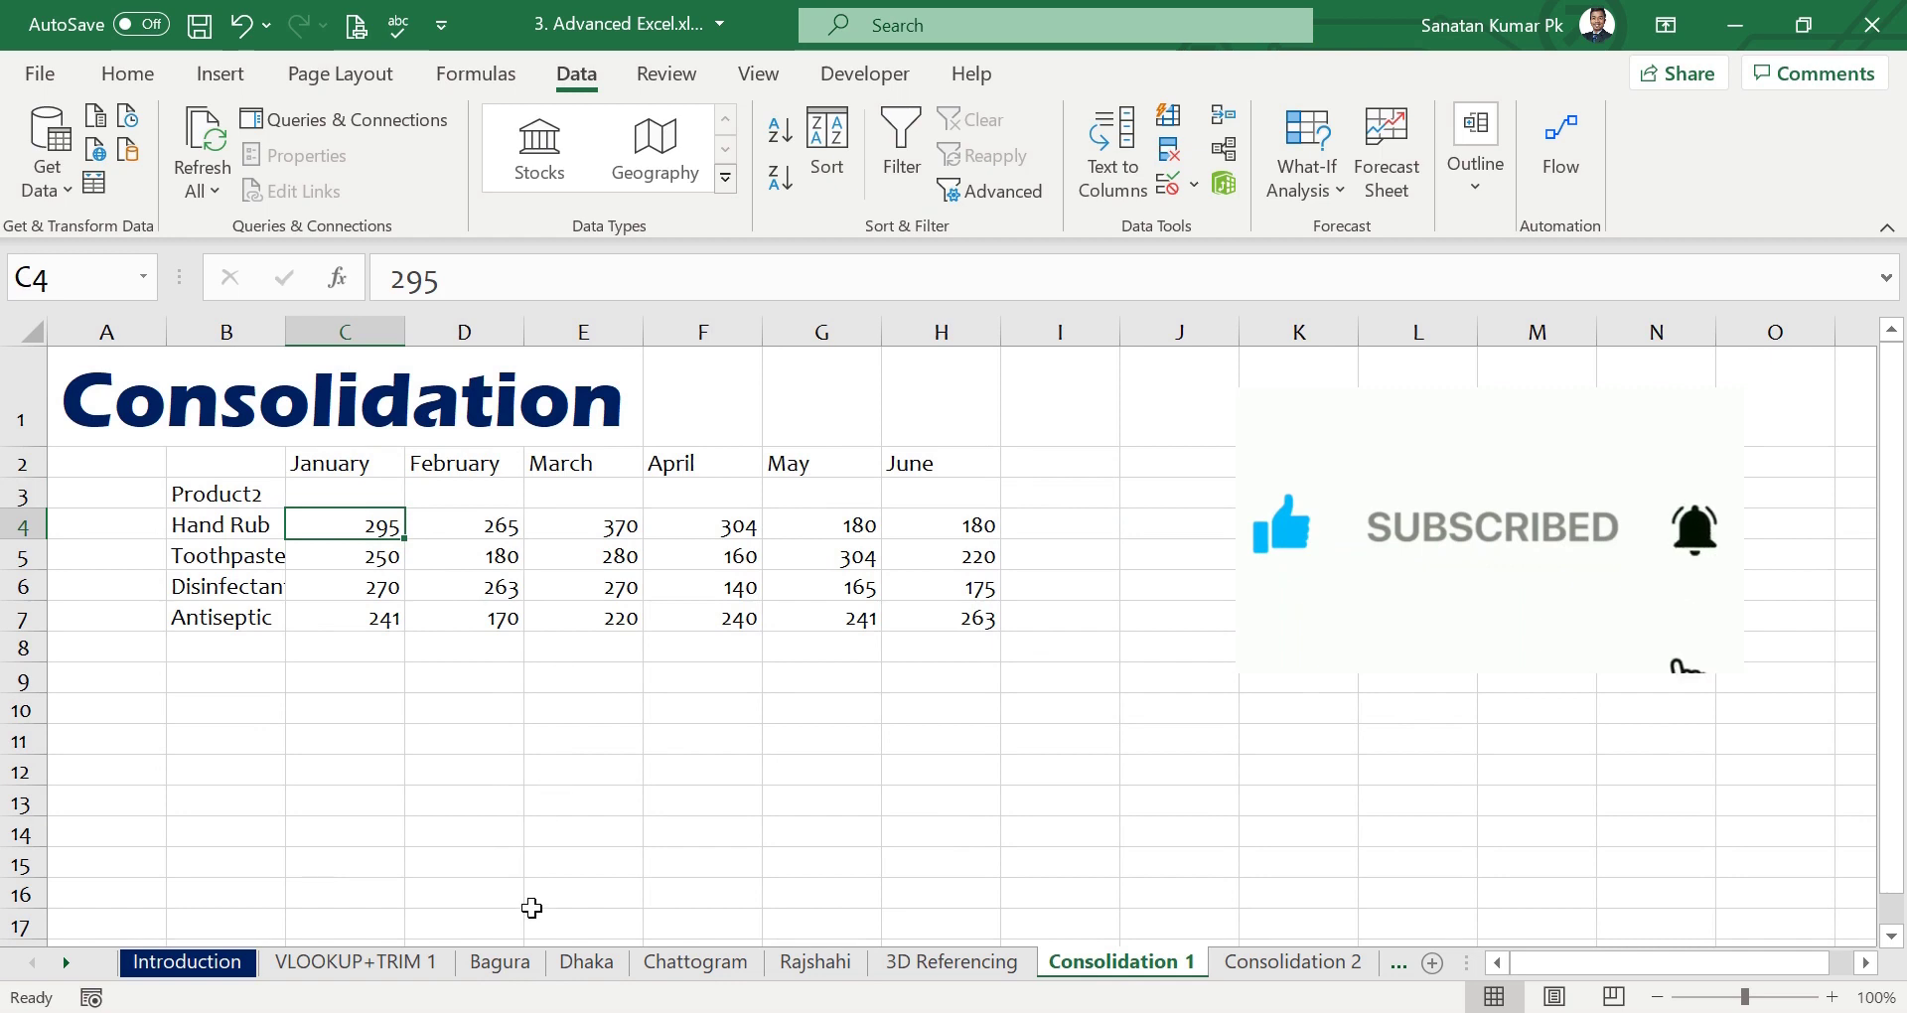
left_click(500, 961)
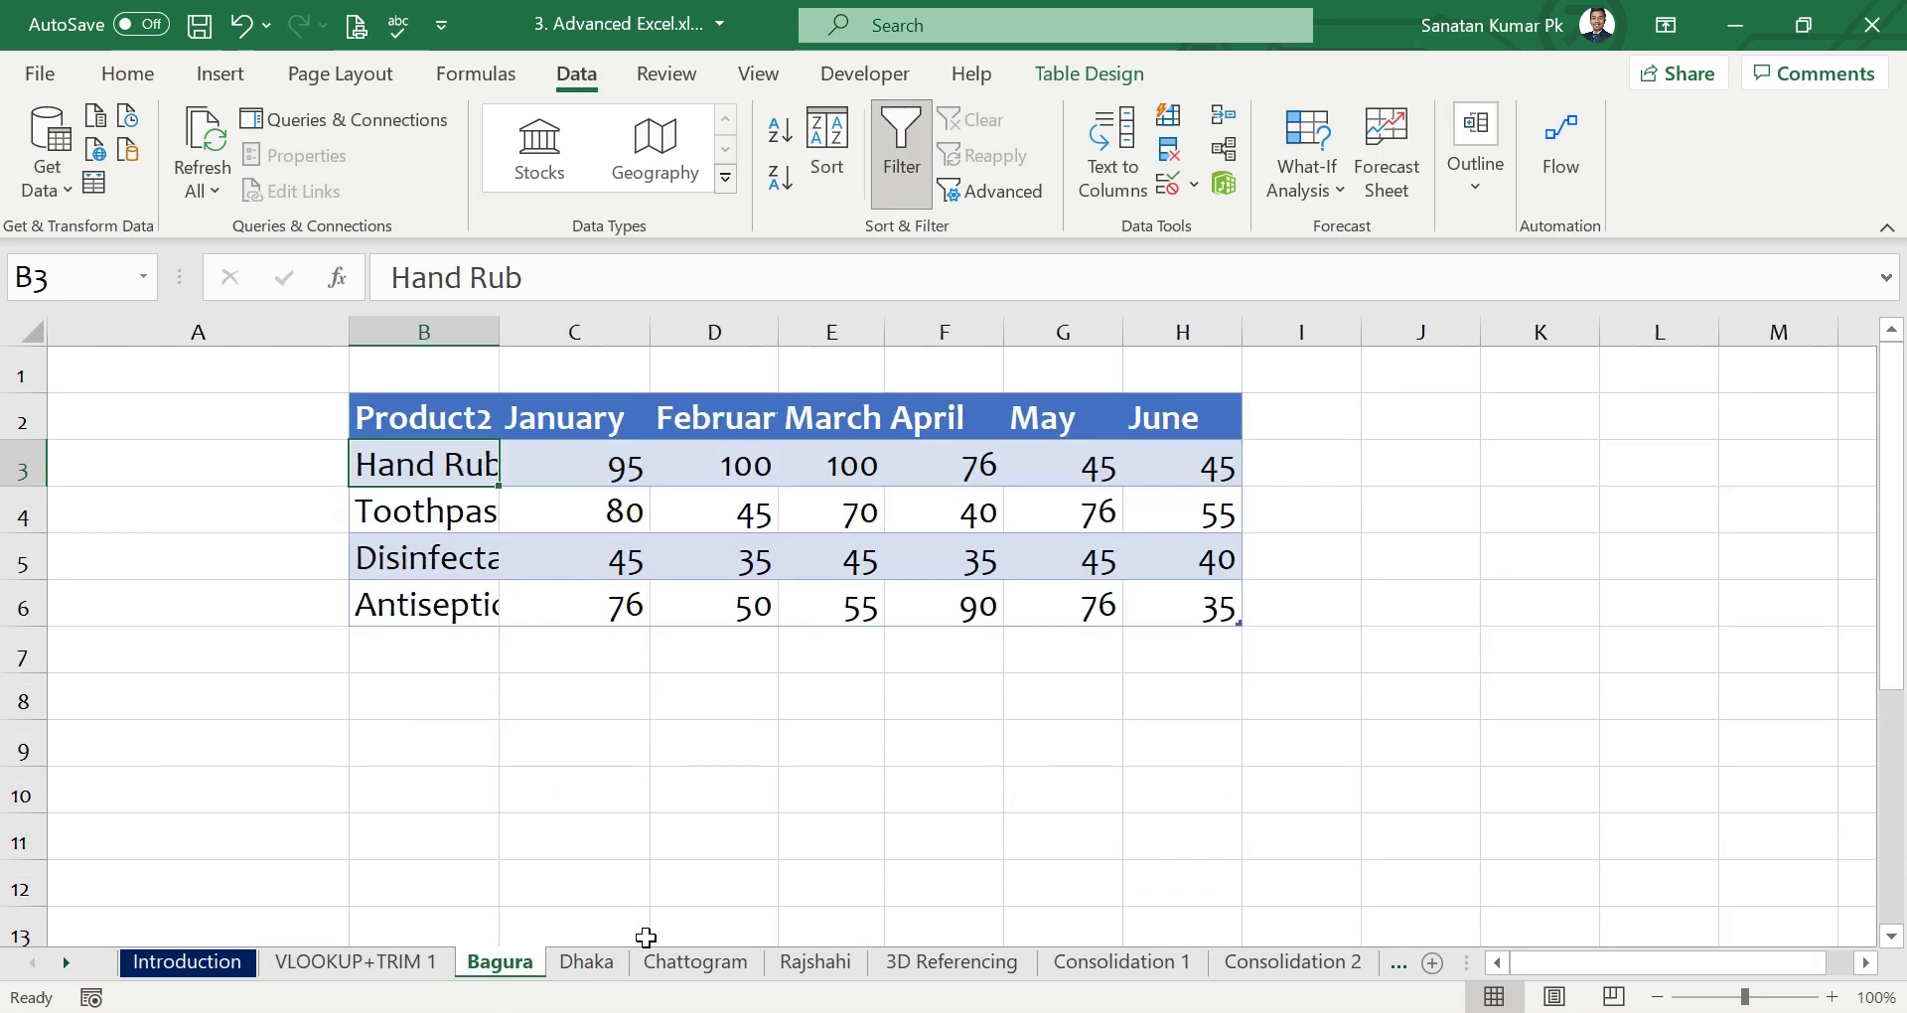
left_click(586, 961)
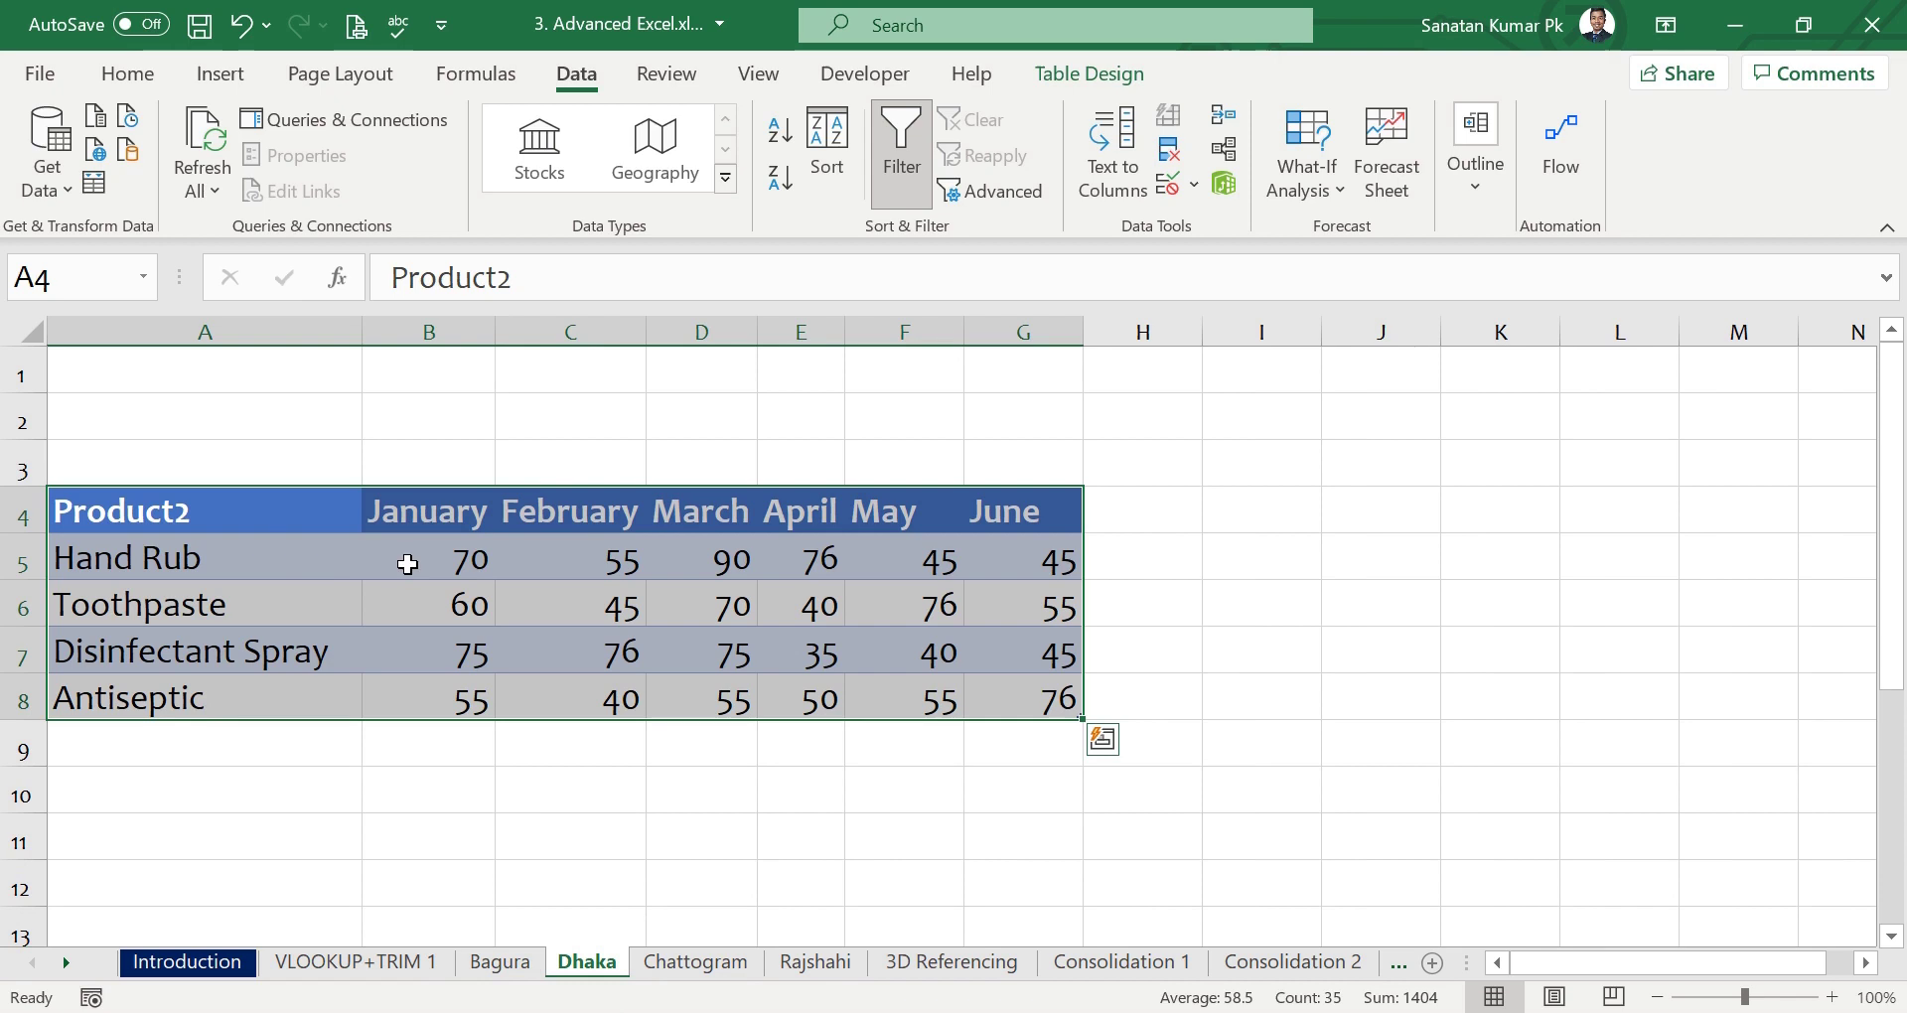
left_click(477, 562)
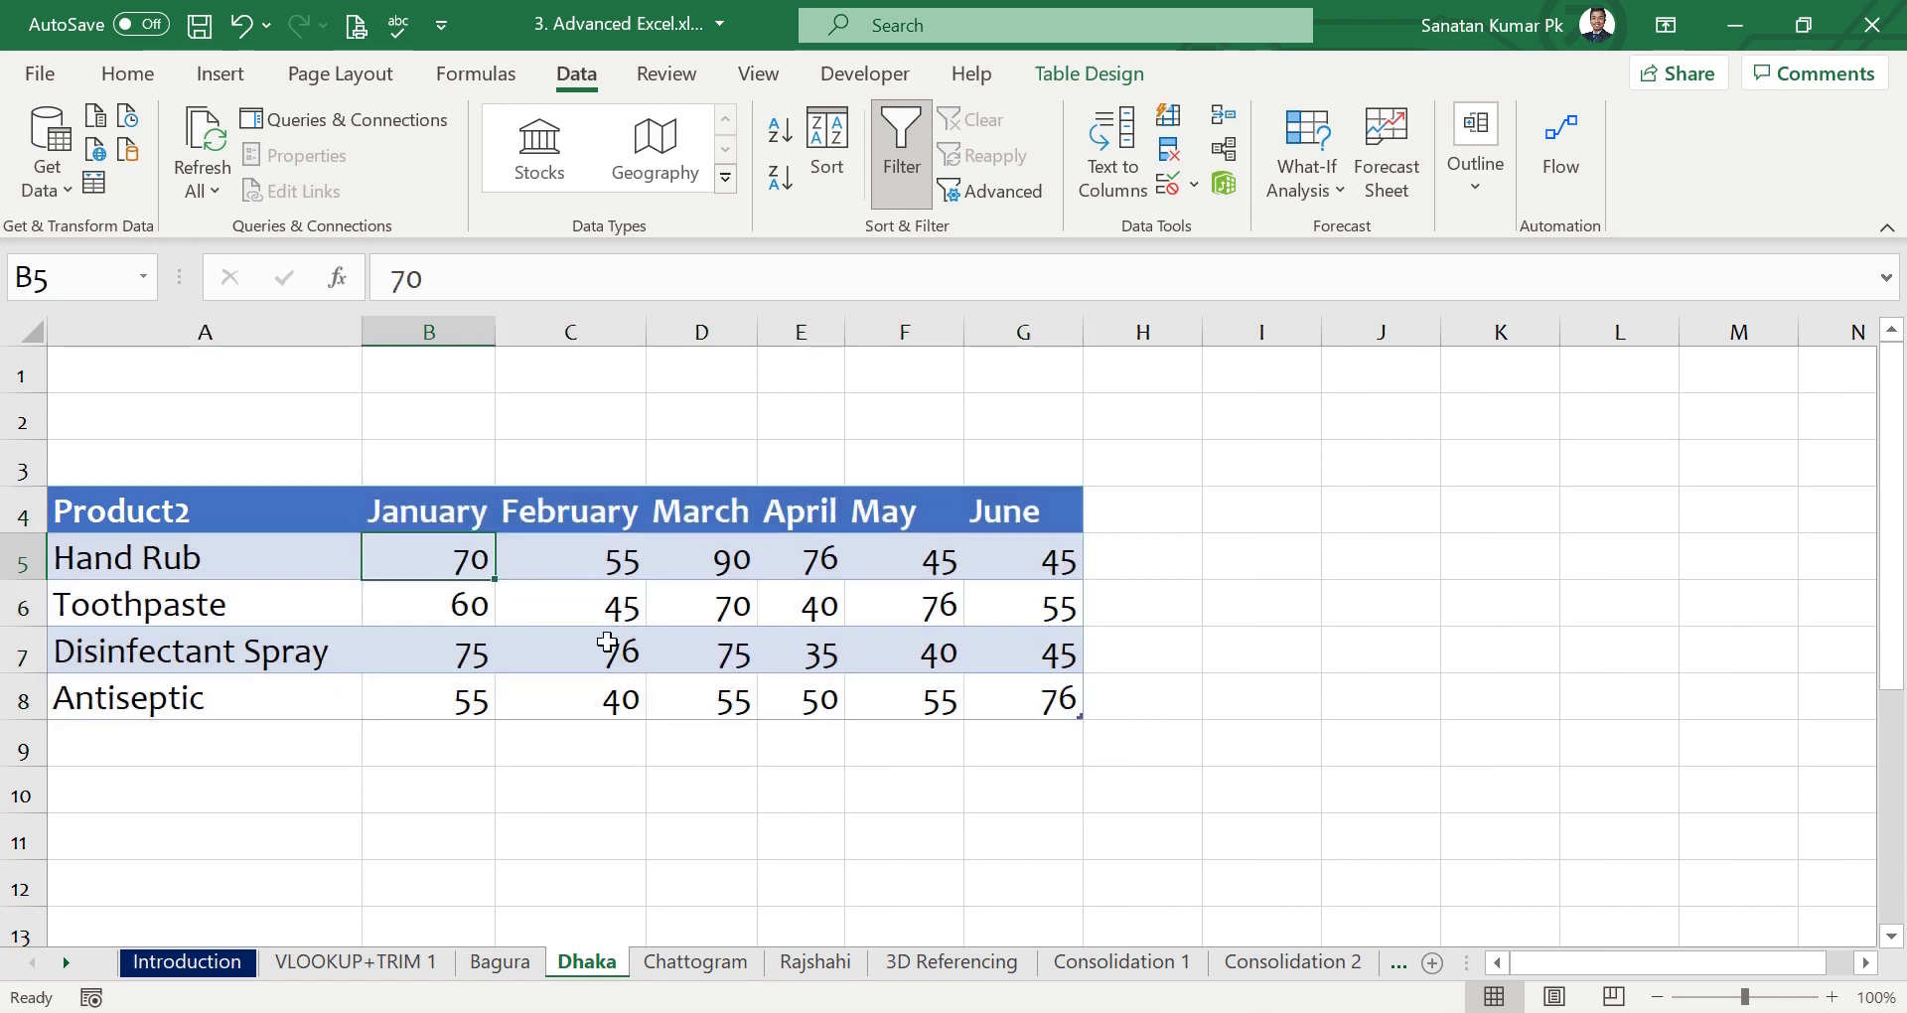
left_click(693, 966)
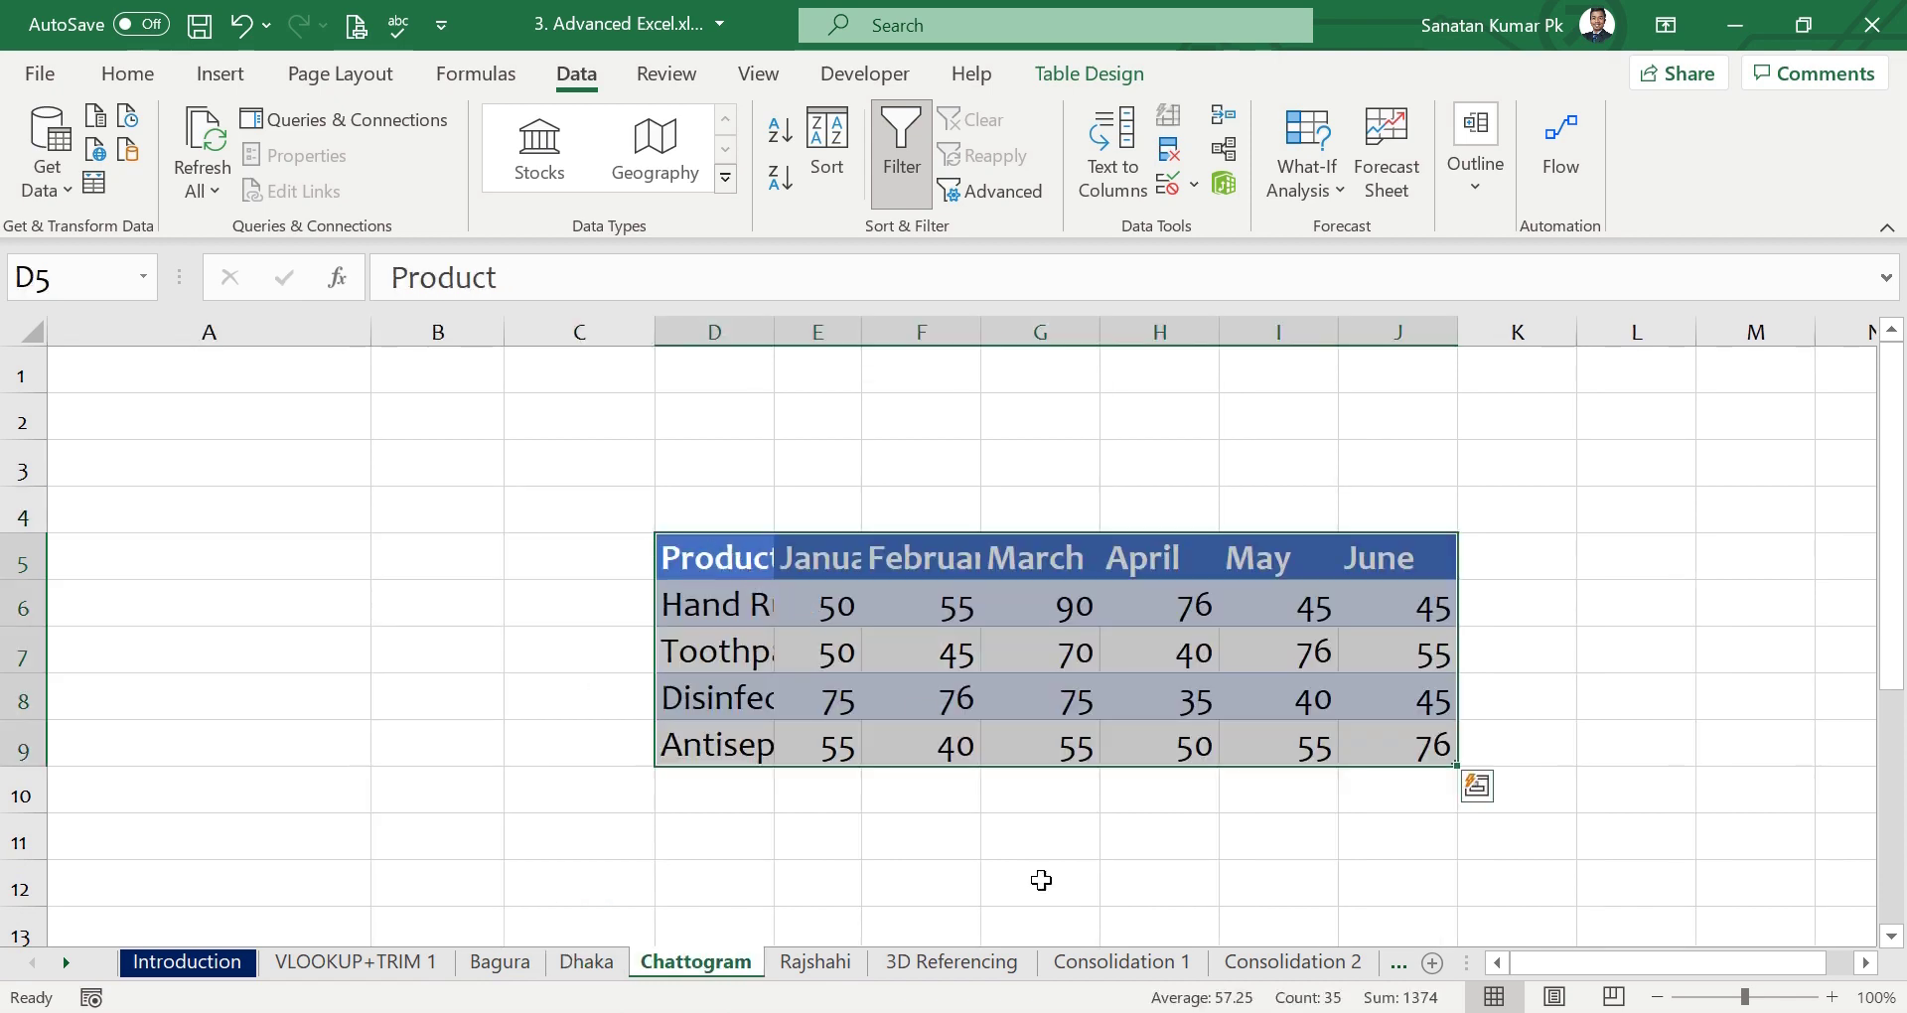
left_click(819, 962)
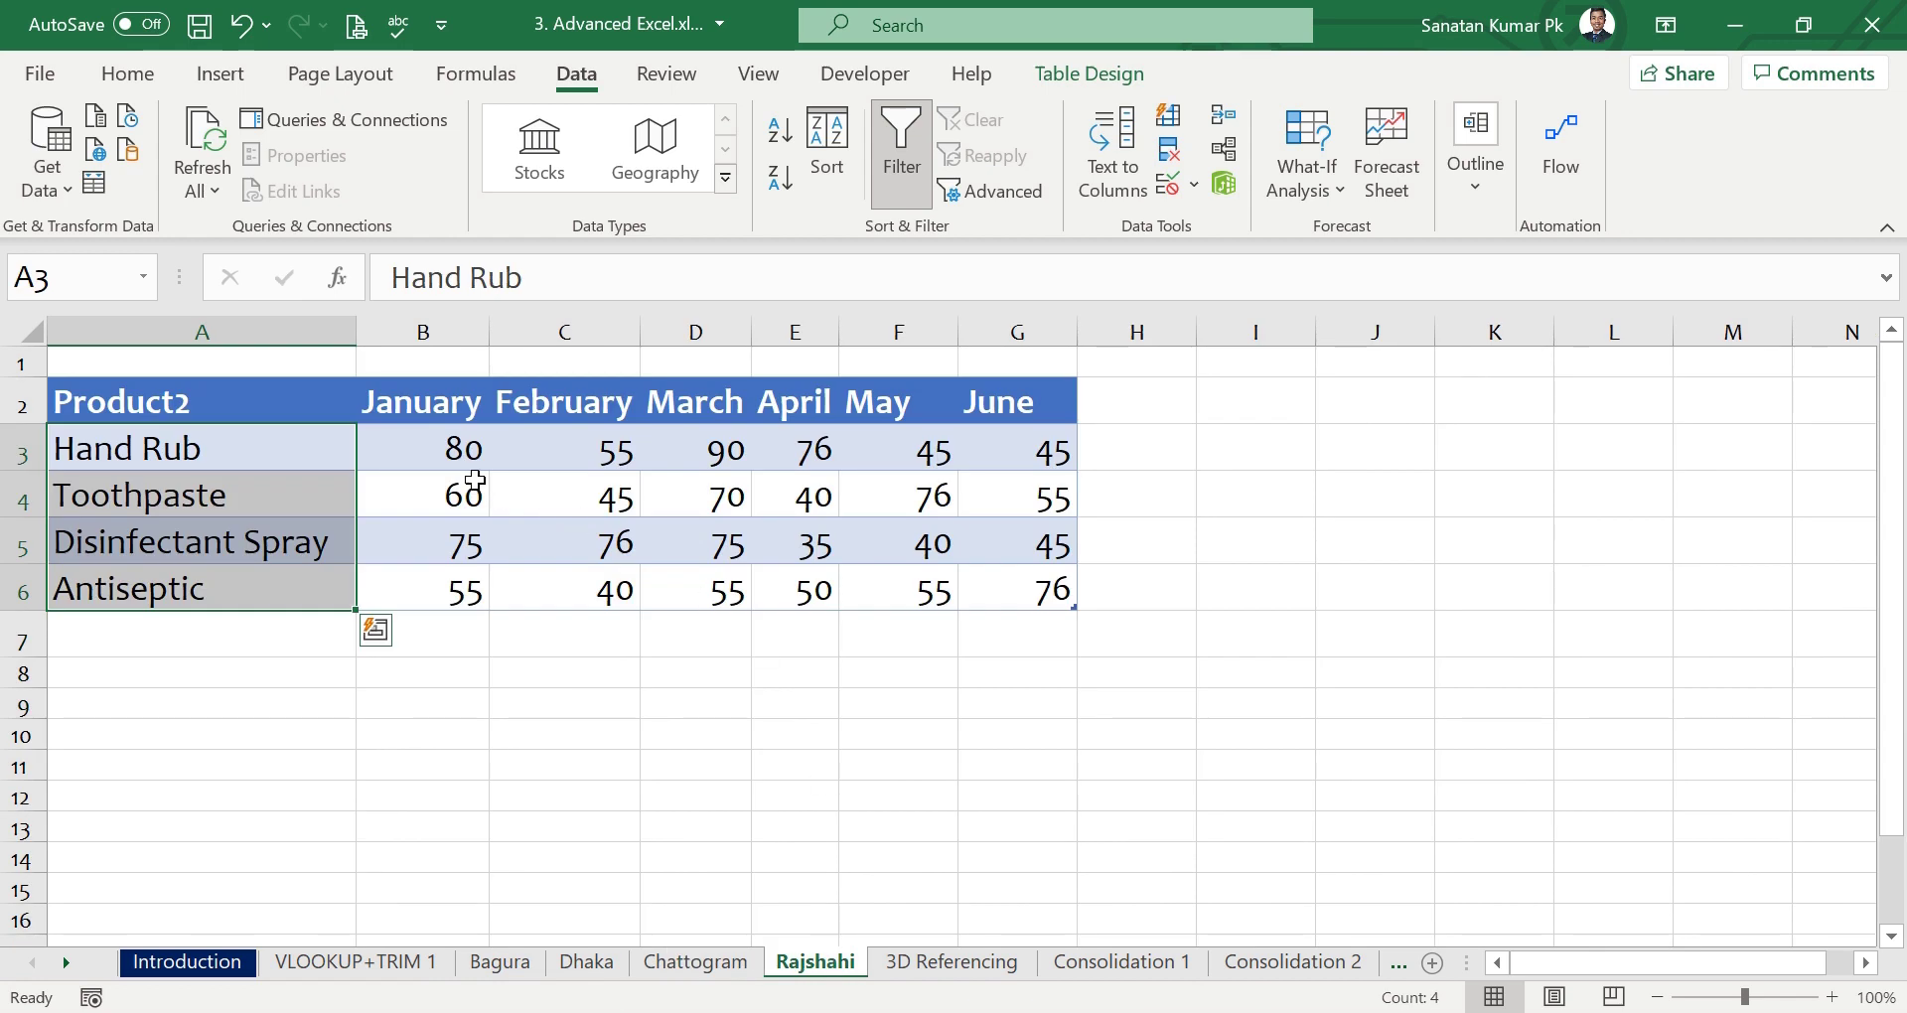
left_click(1120, 966)
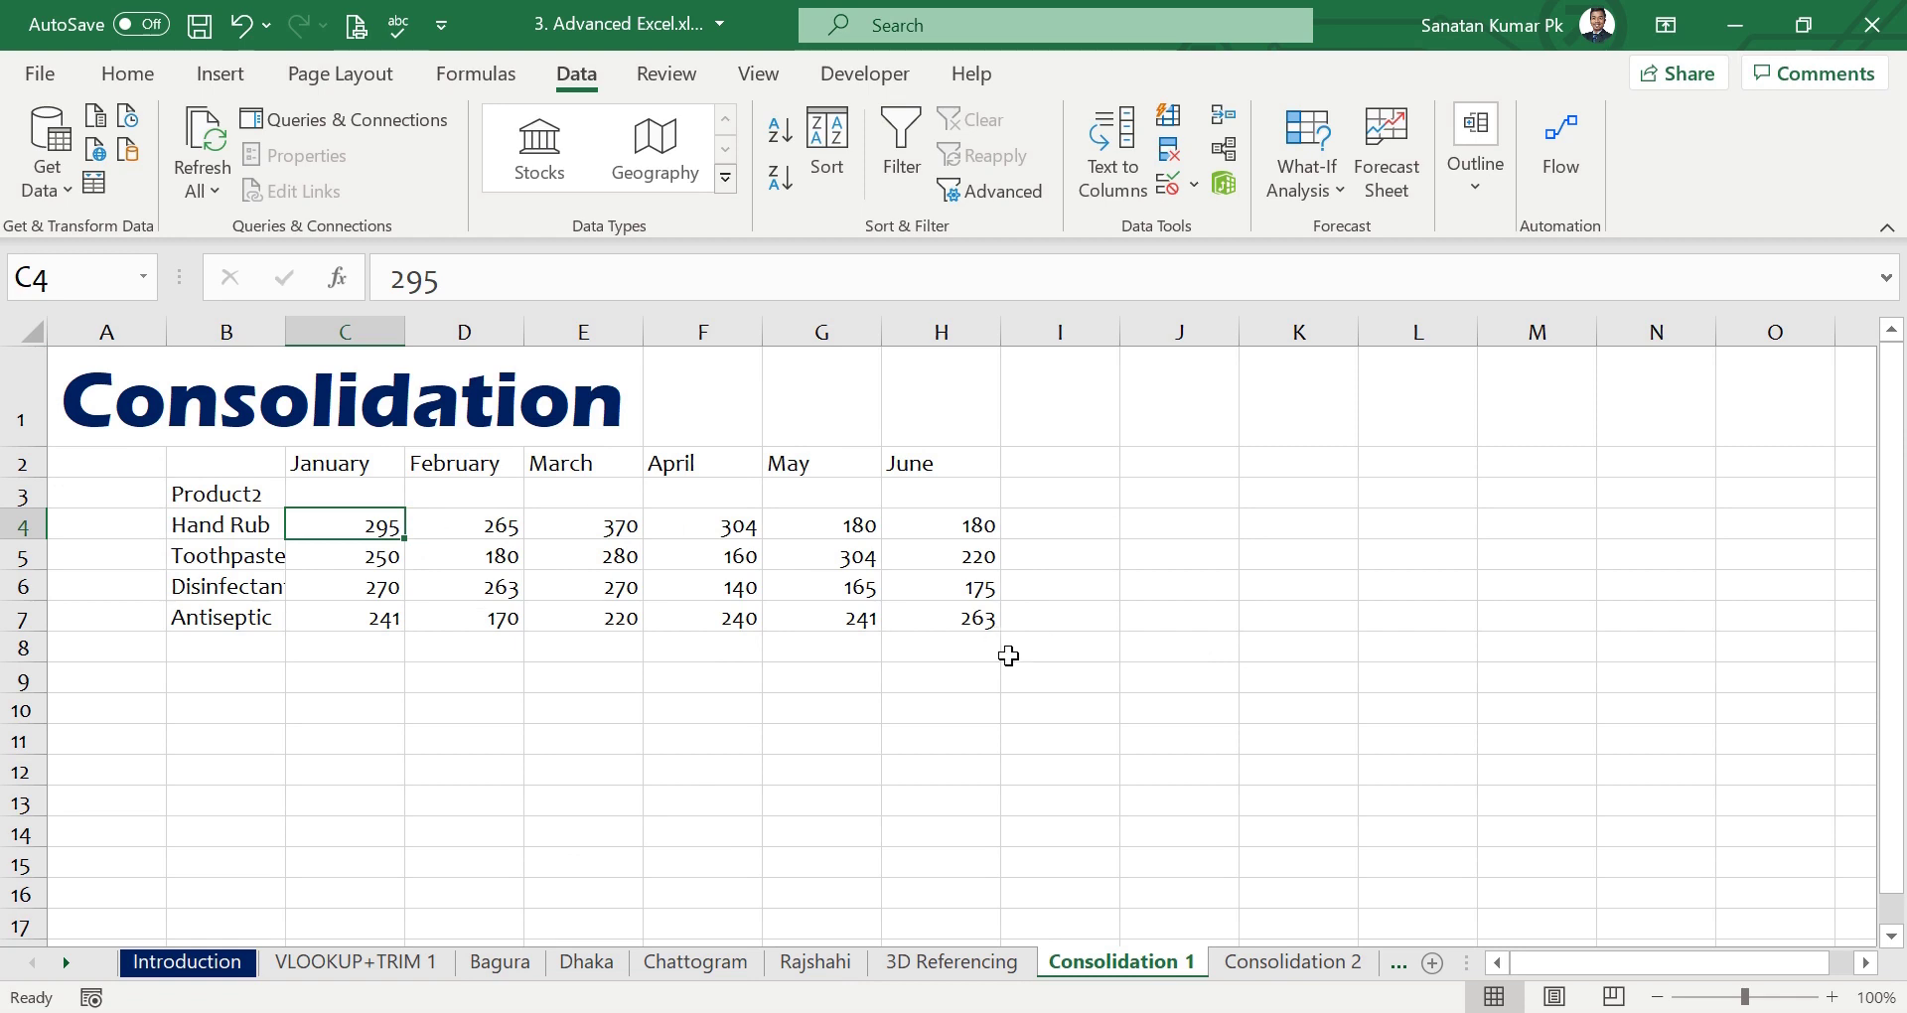
Set Bagura's January Hand Rub value in C3 to 100 and check whether the Consolidation 1 totals respond.
left_click(521, 969)
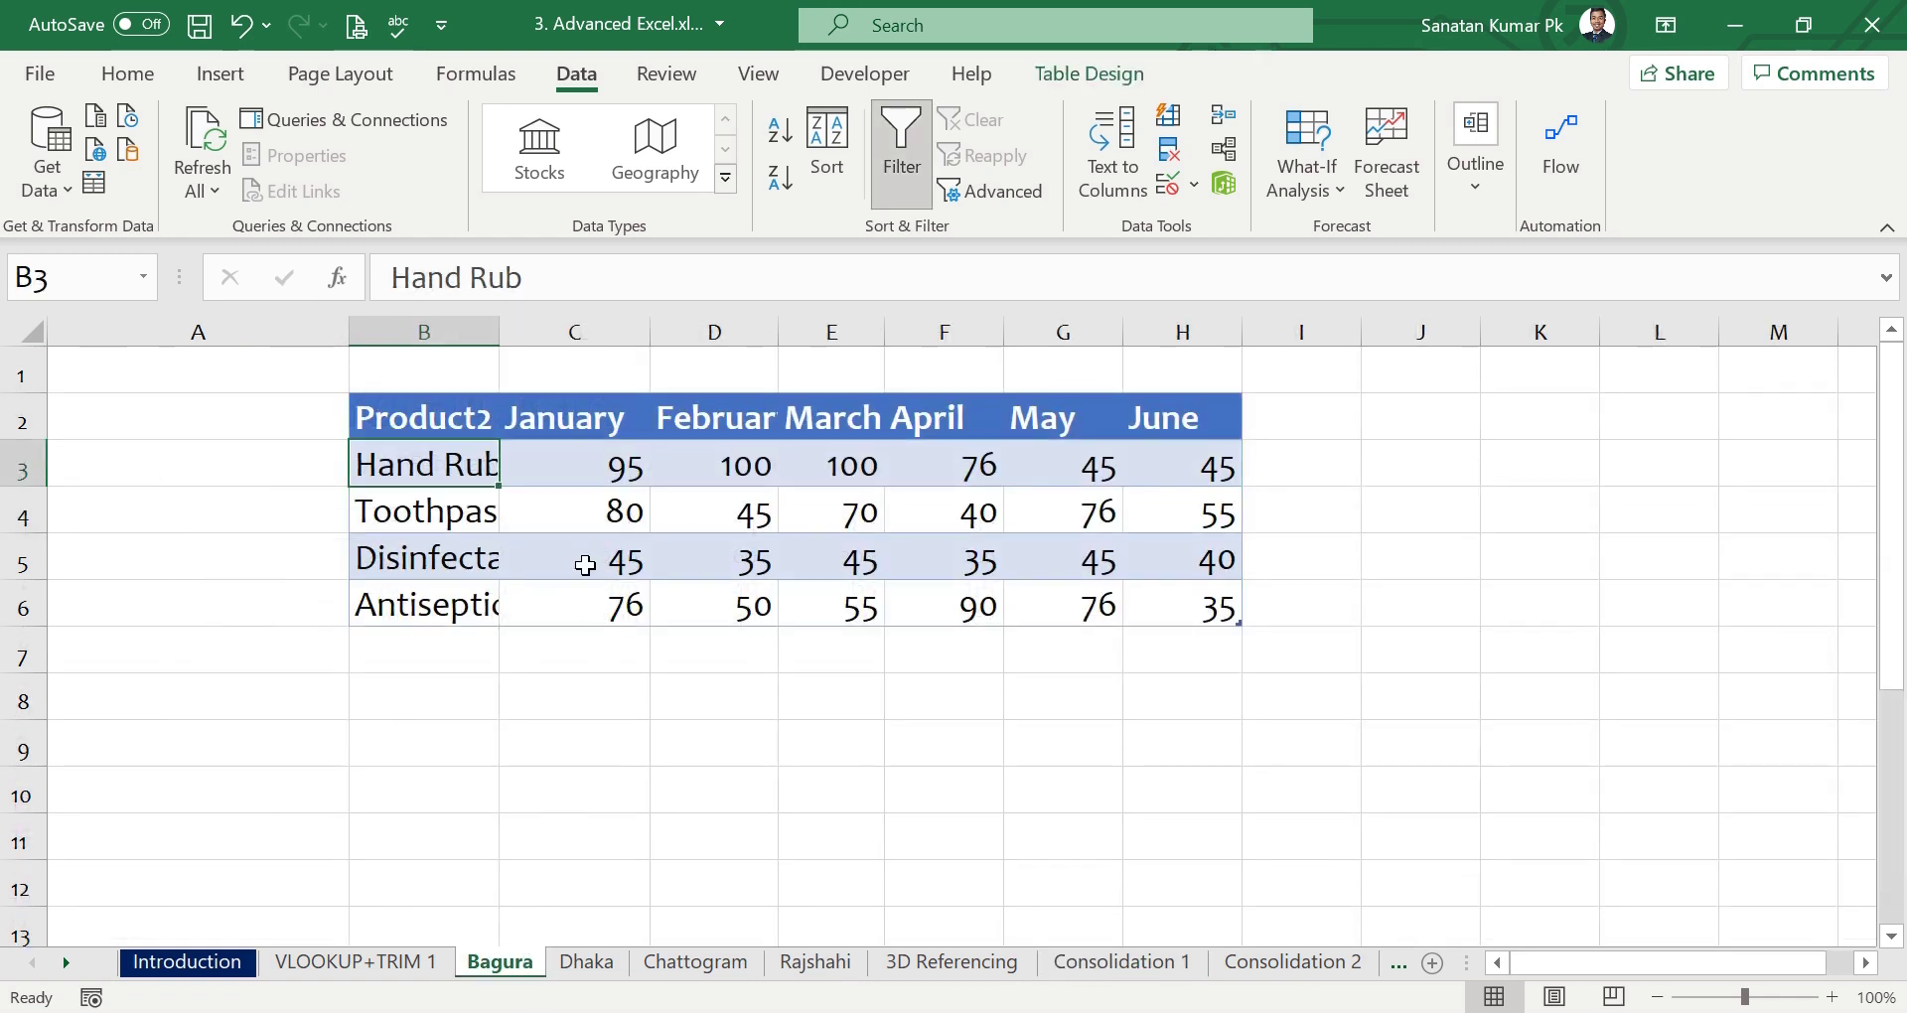
left_click(598, 459)
type("1")
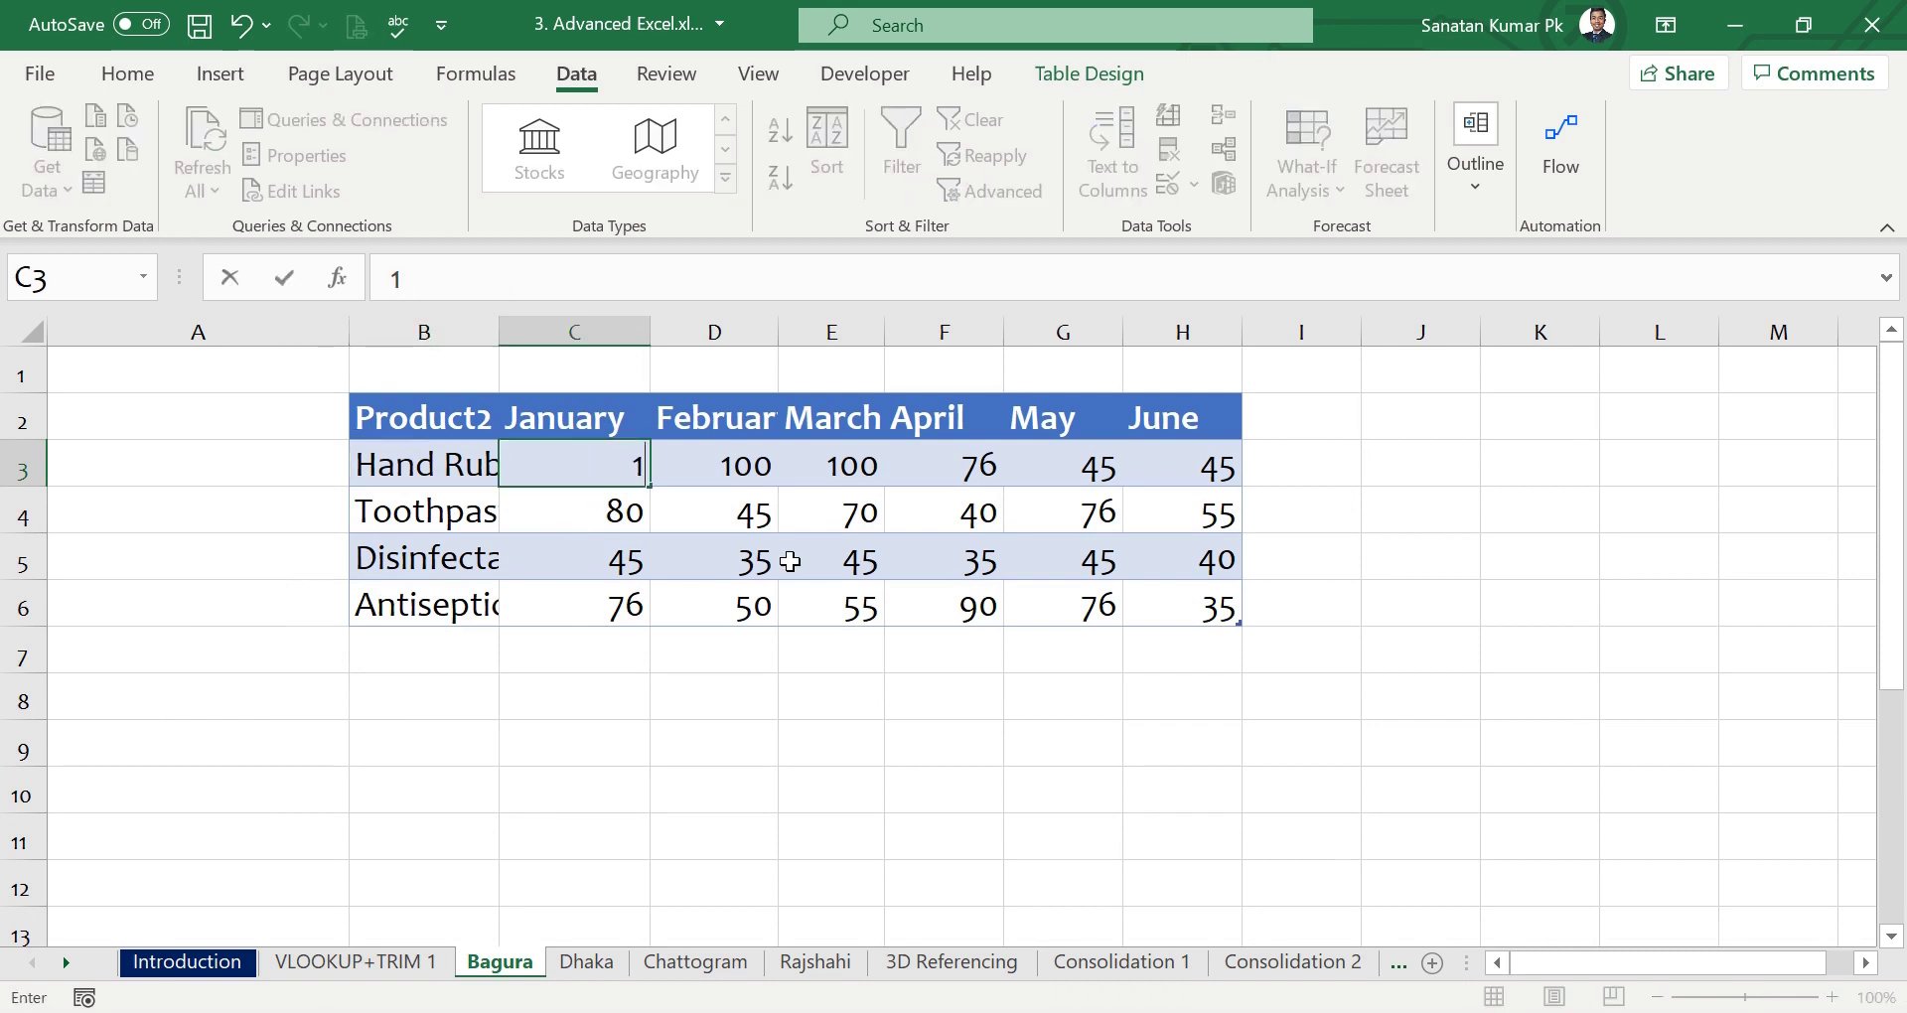
type("00")
key("Return")
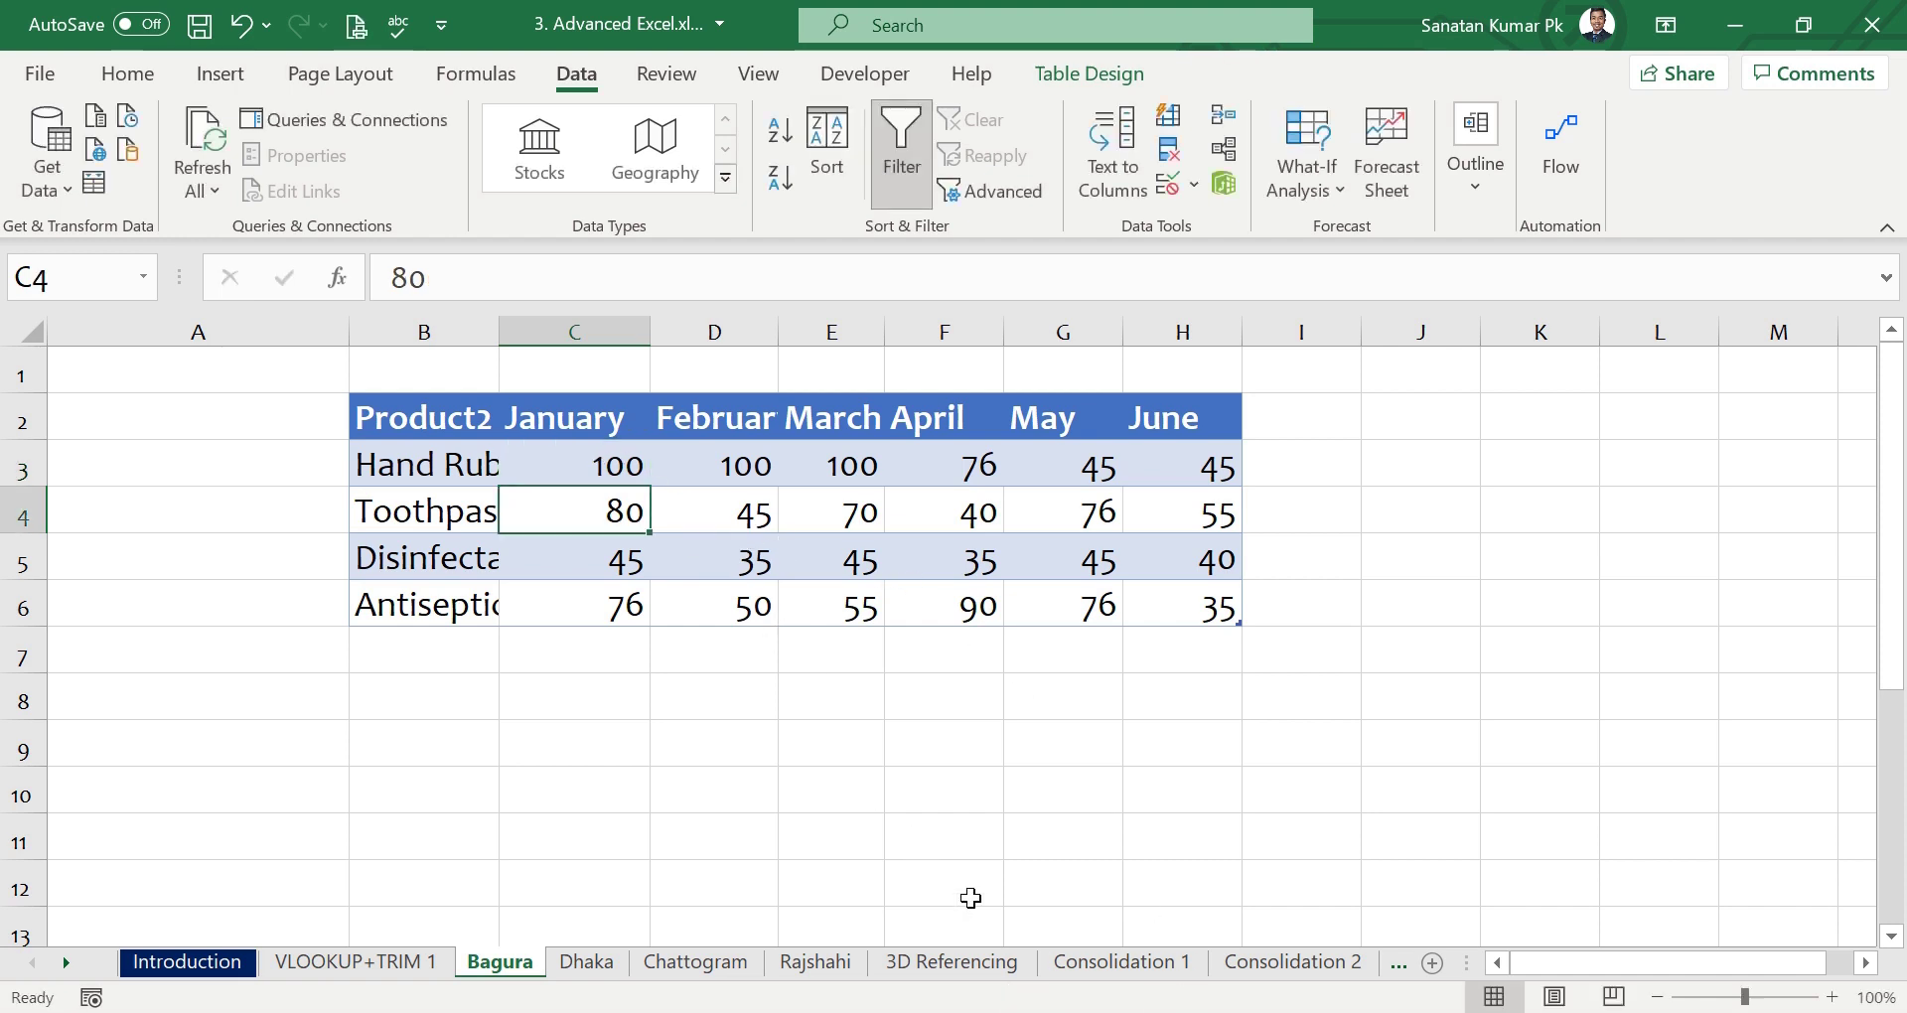
left_click(1170, 968)
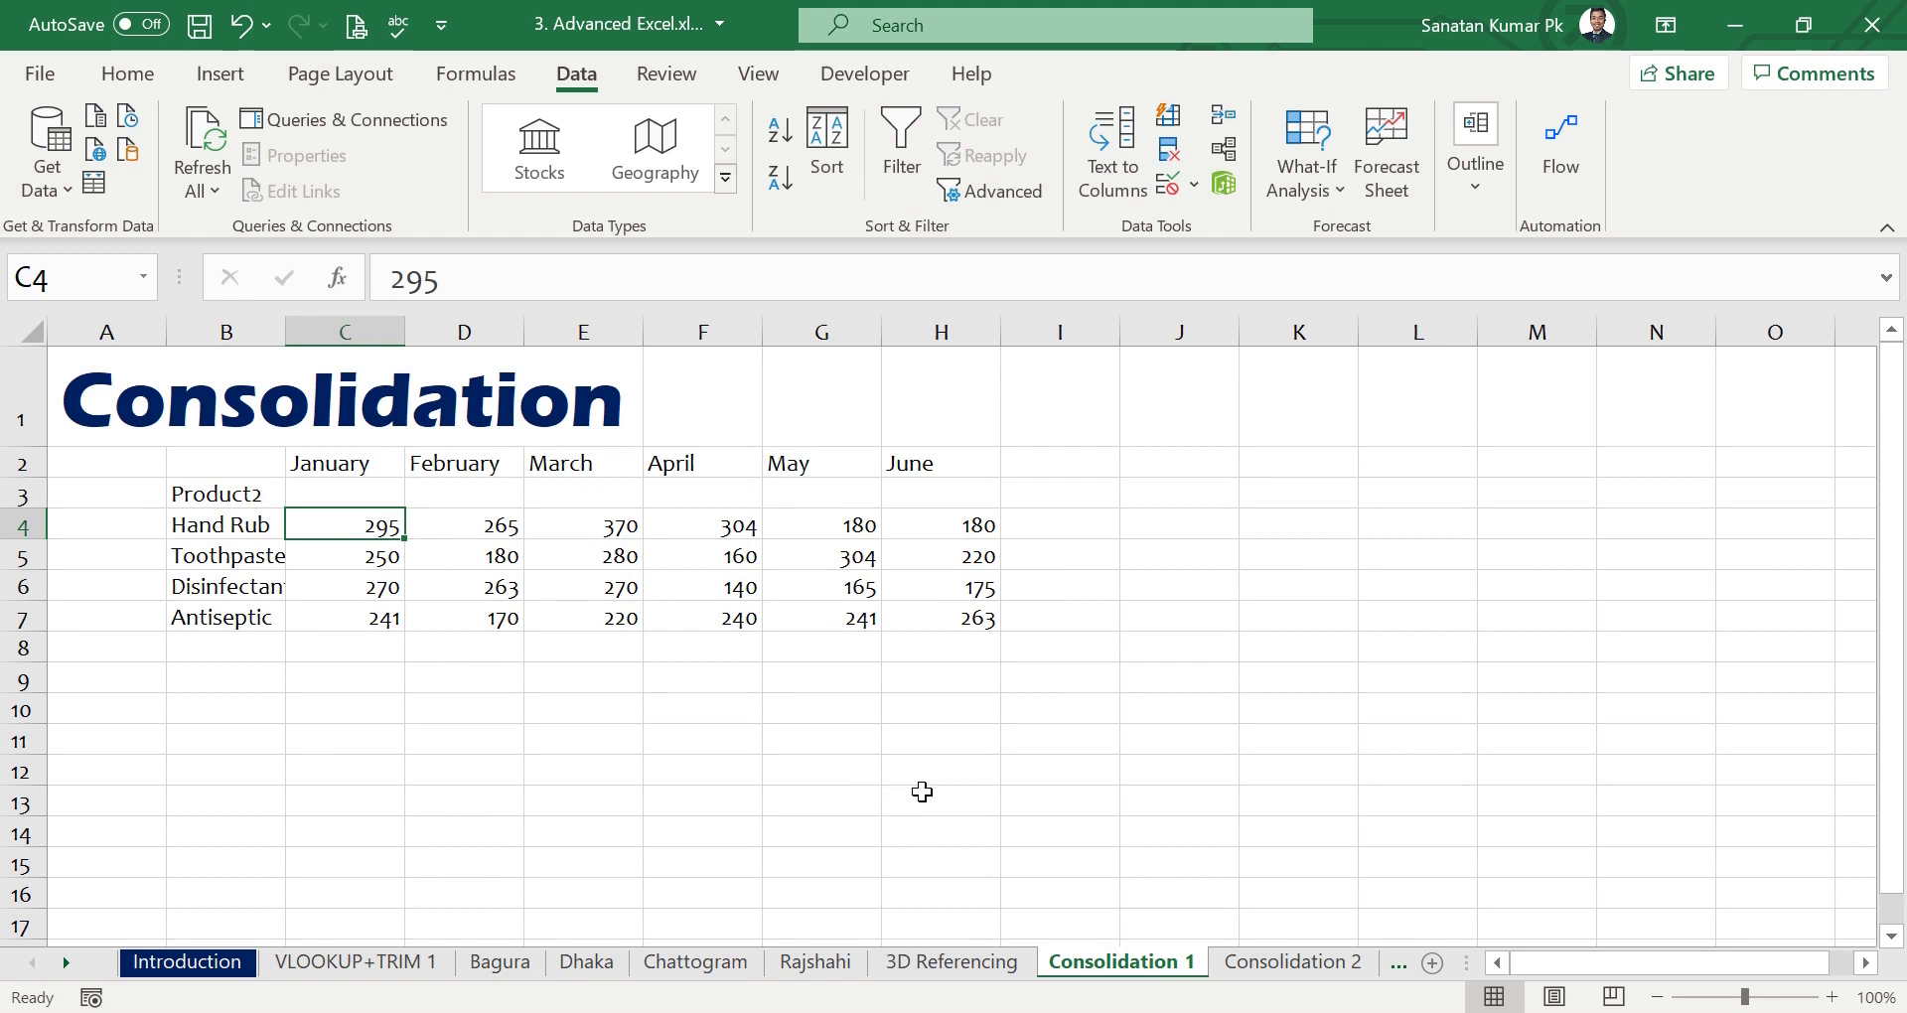
Set Bagura's January Hand Rub value in C3 to 95.
left_click(1289, 963)
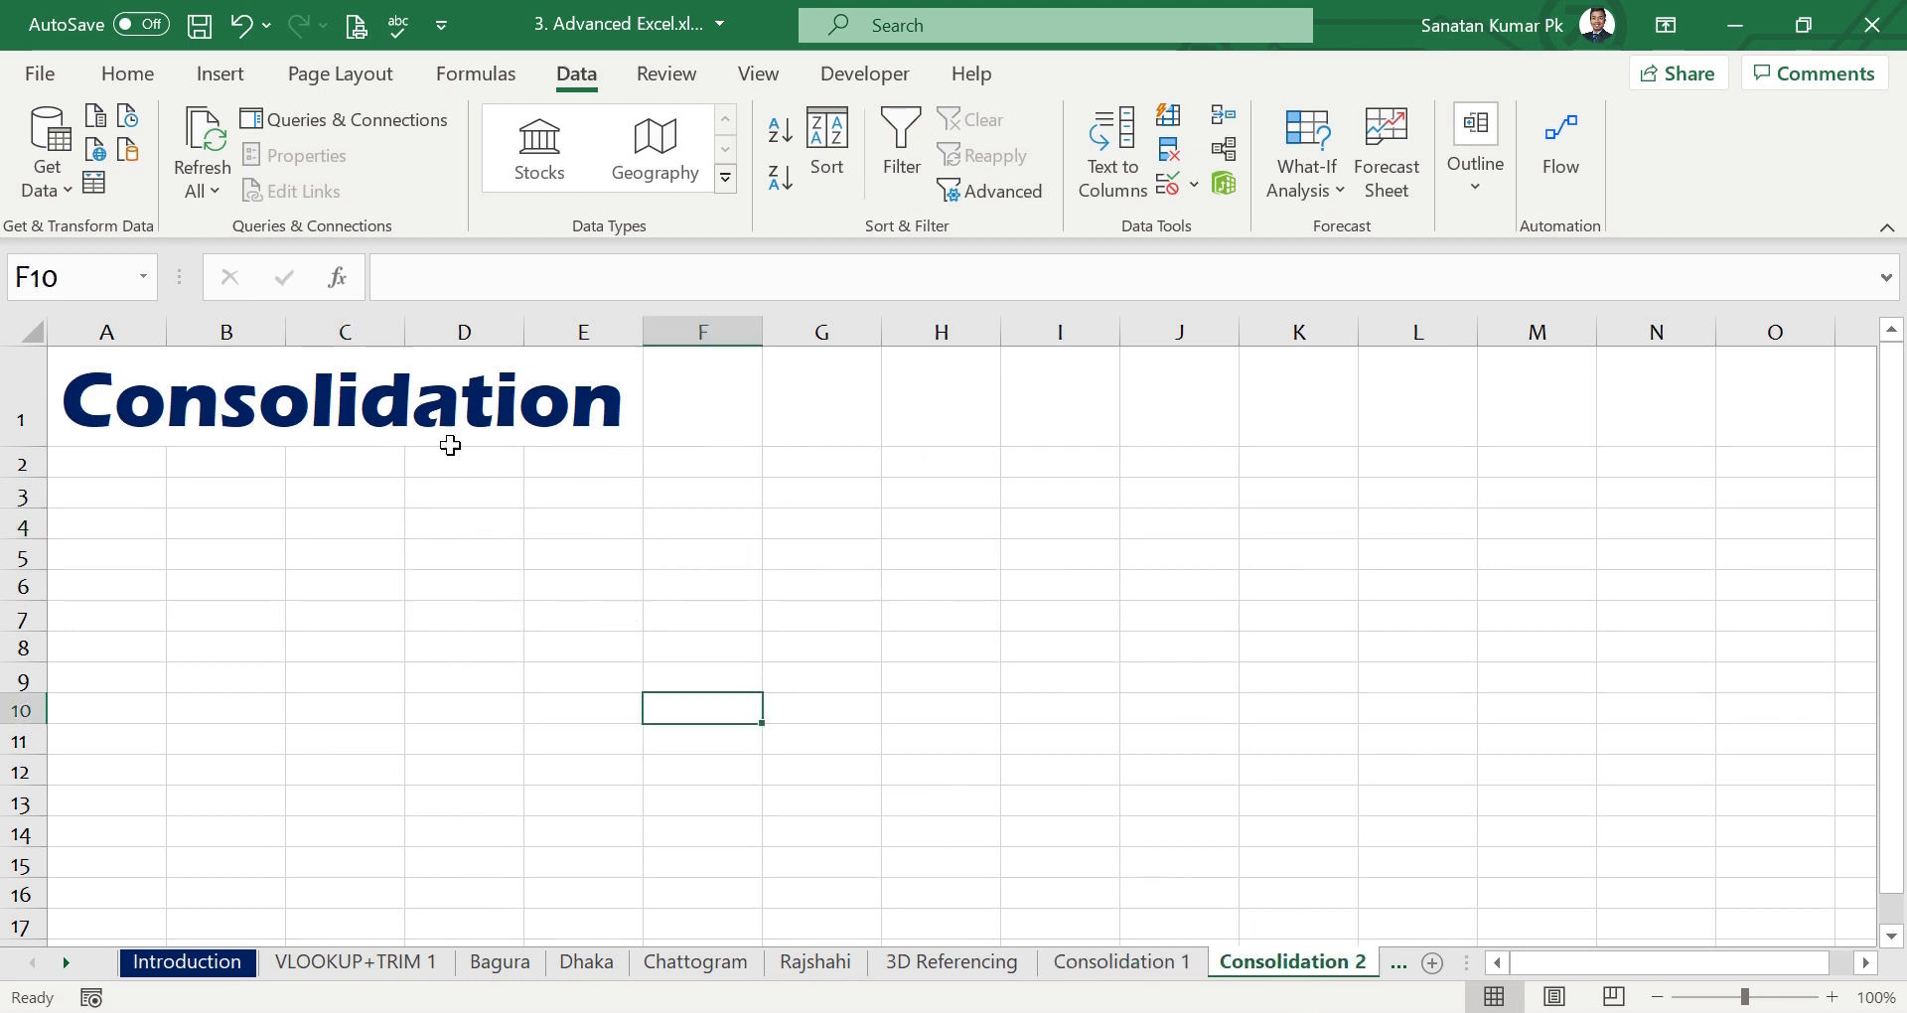
left_click(499, 962)
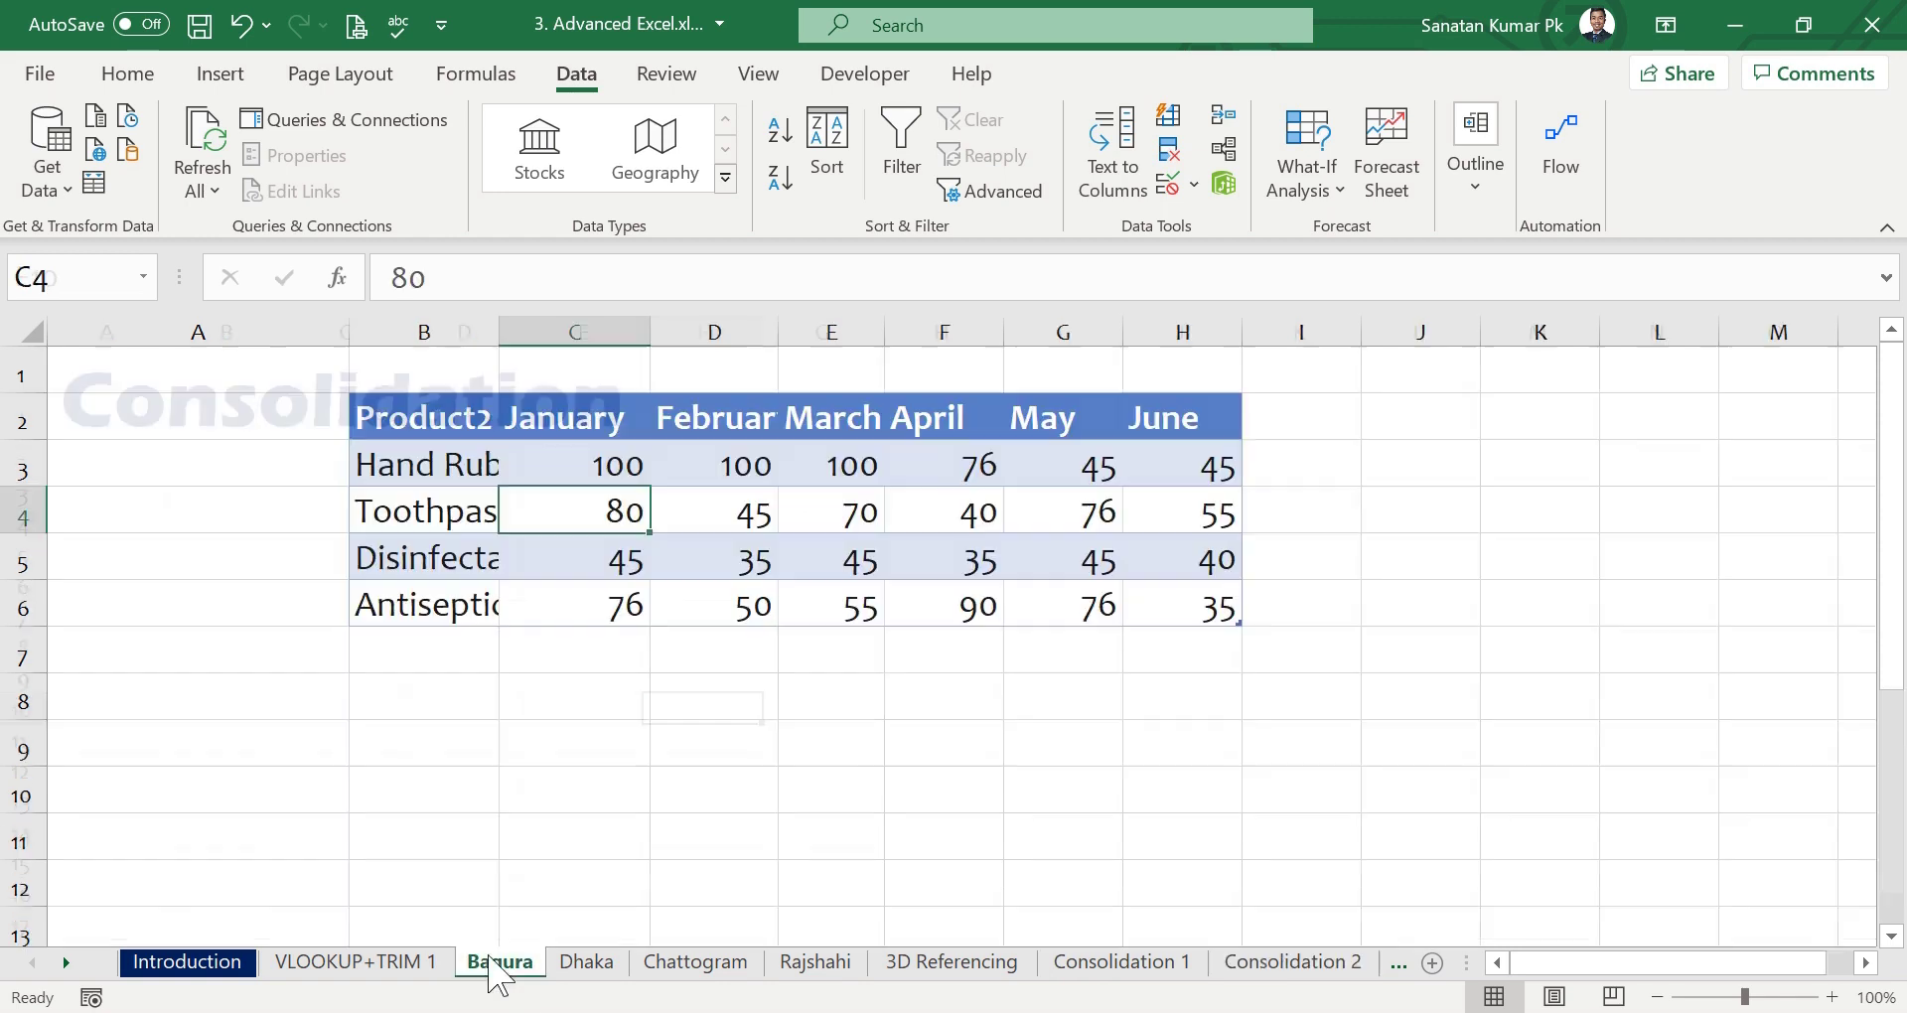
left_click(567, 463)
type("95")
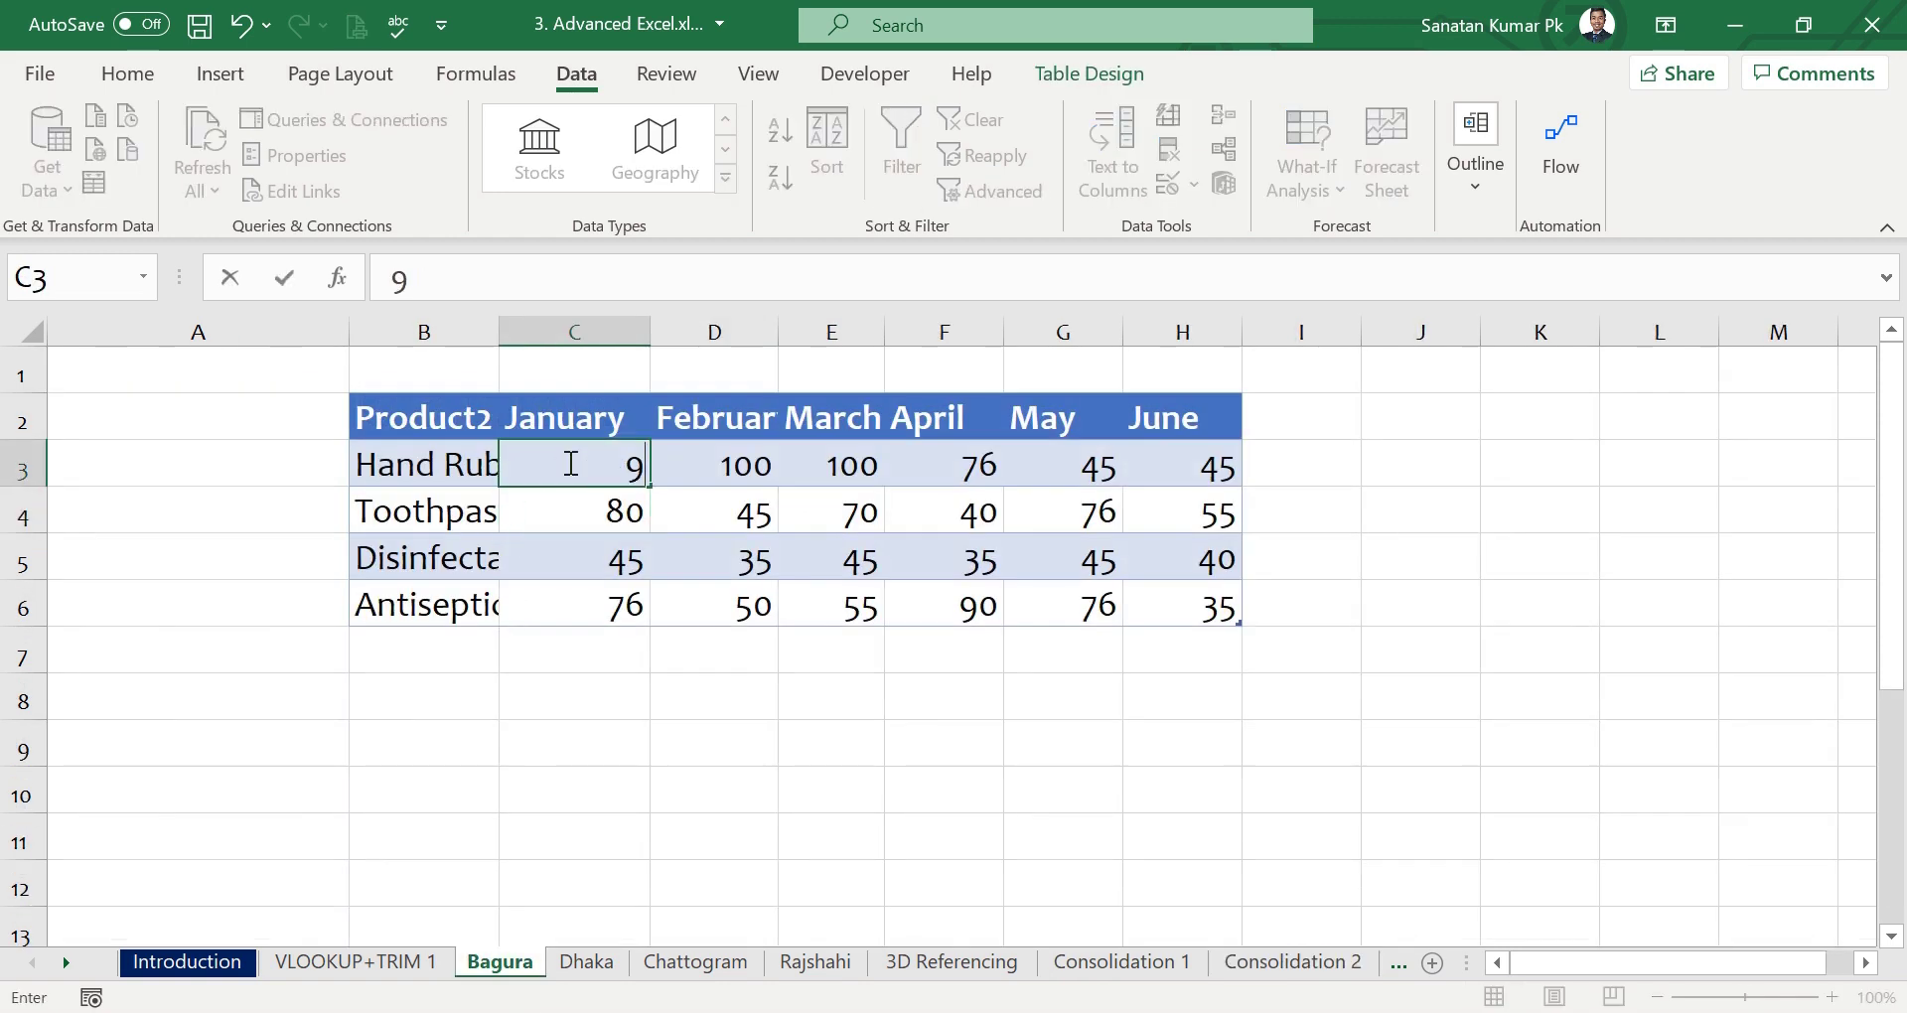
key("Return")
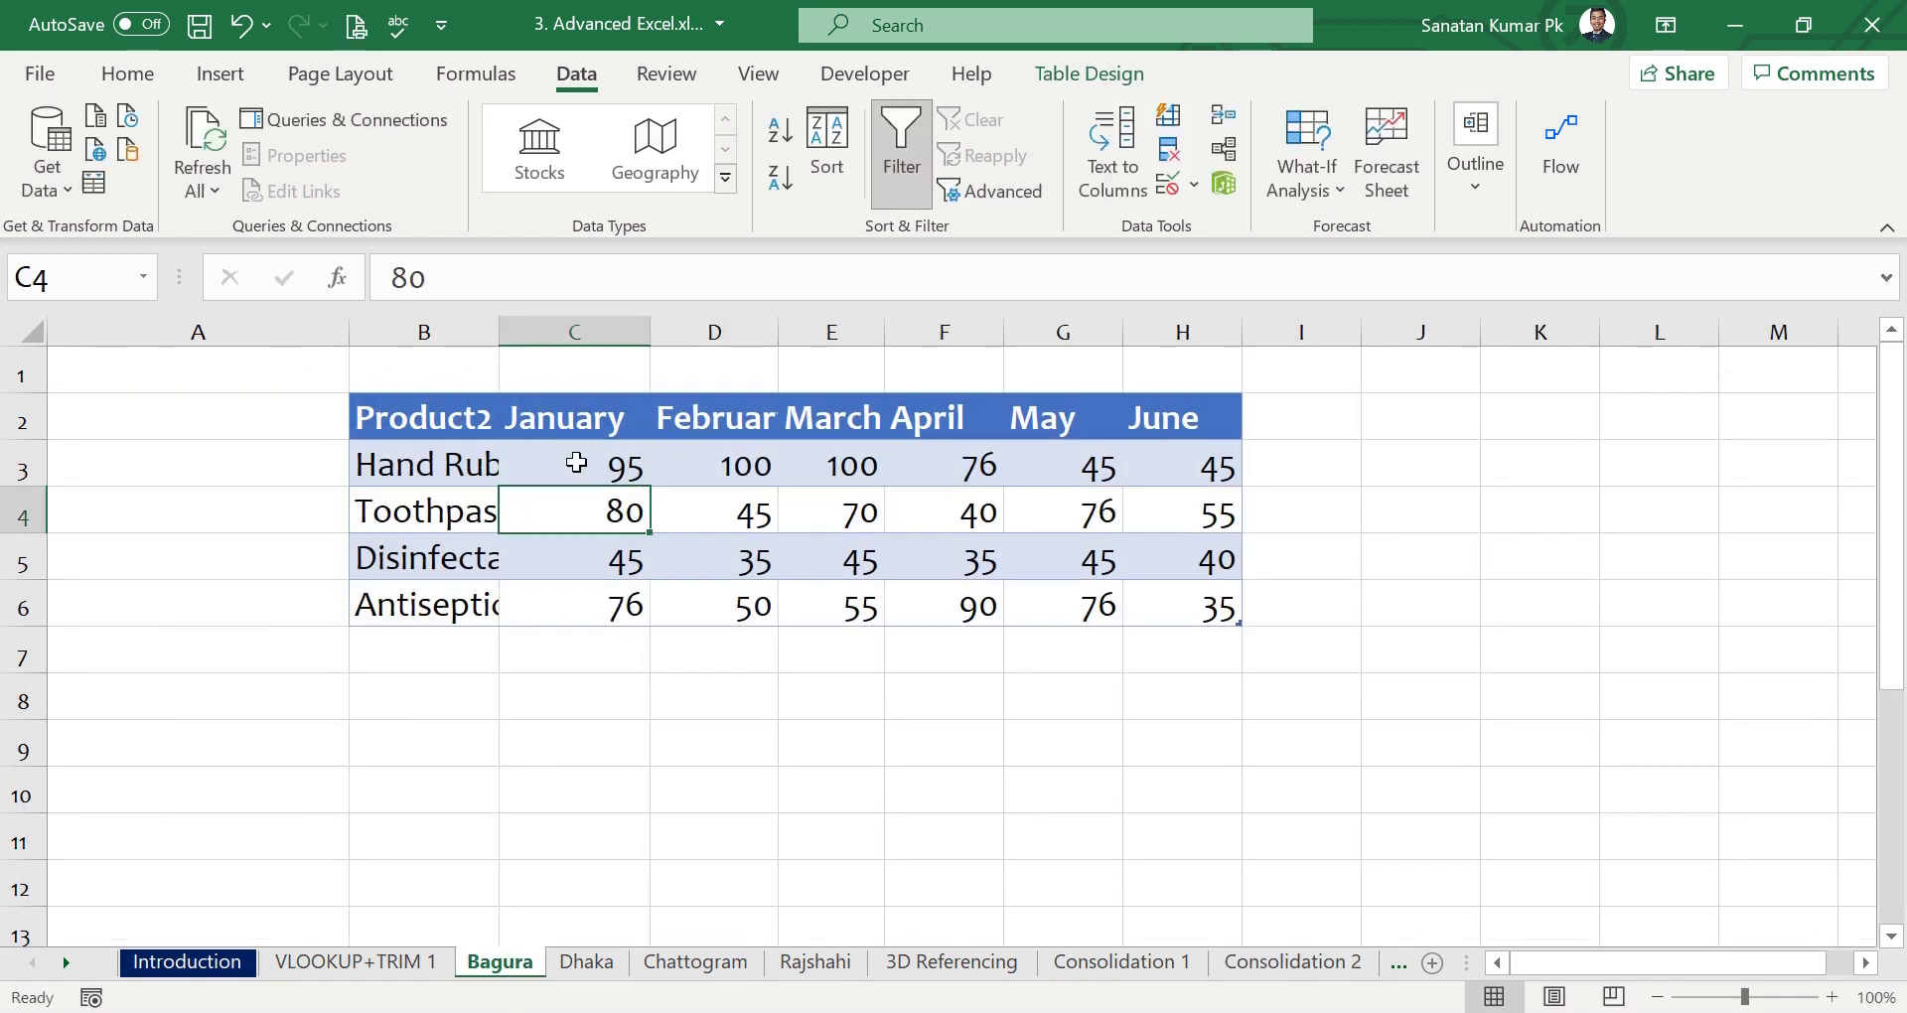
Start a Sum consolidation at cell G5 of the Consolidation 2 sheet and add the Bagura table range B2:H6 as a reference.
left_click(1291, 962)
left_click(233, 507)
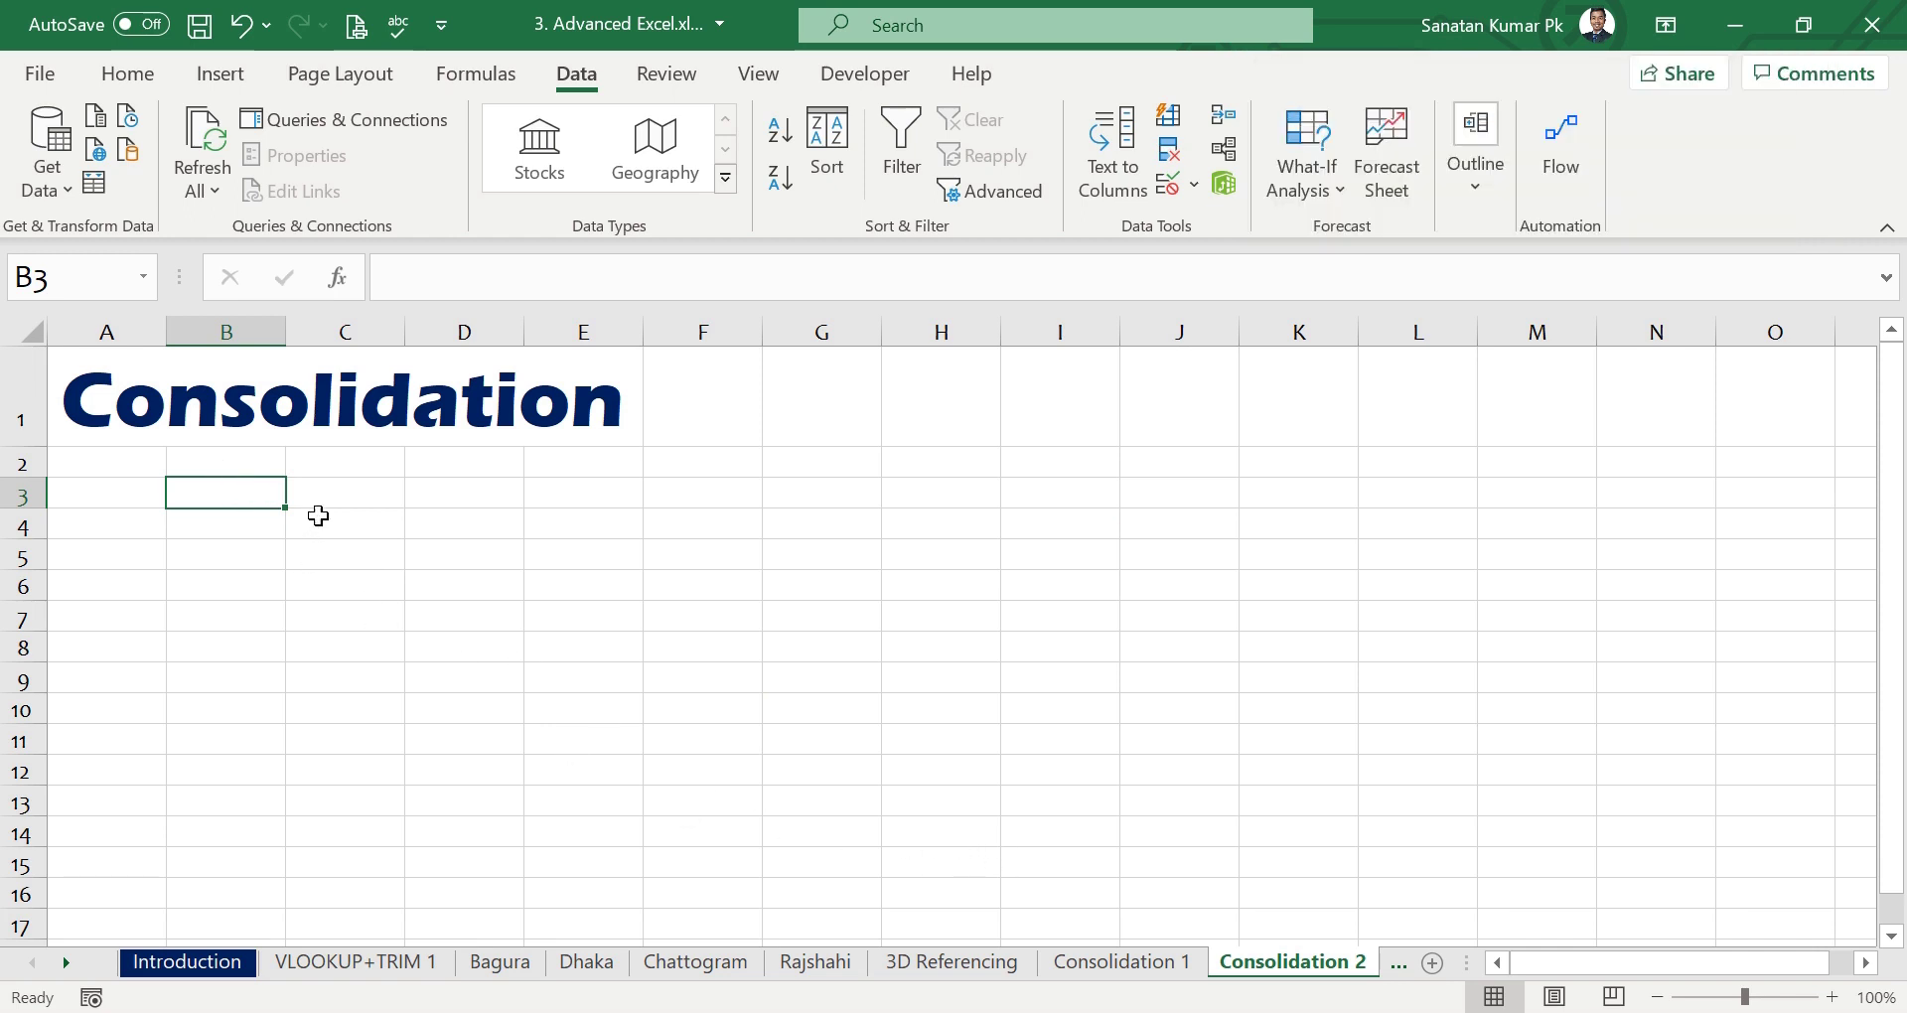
left_click(852, 556)
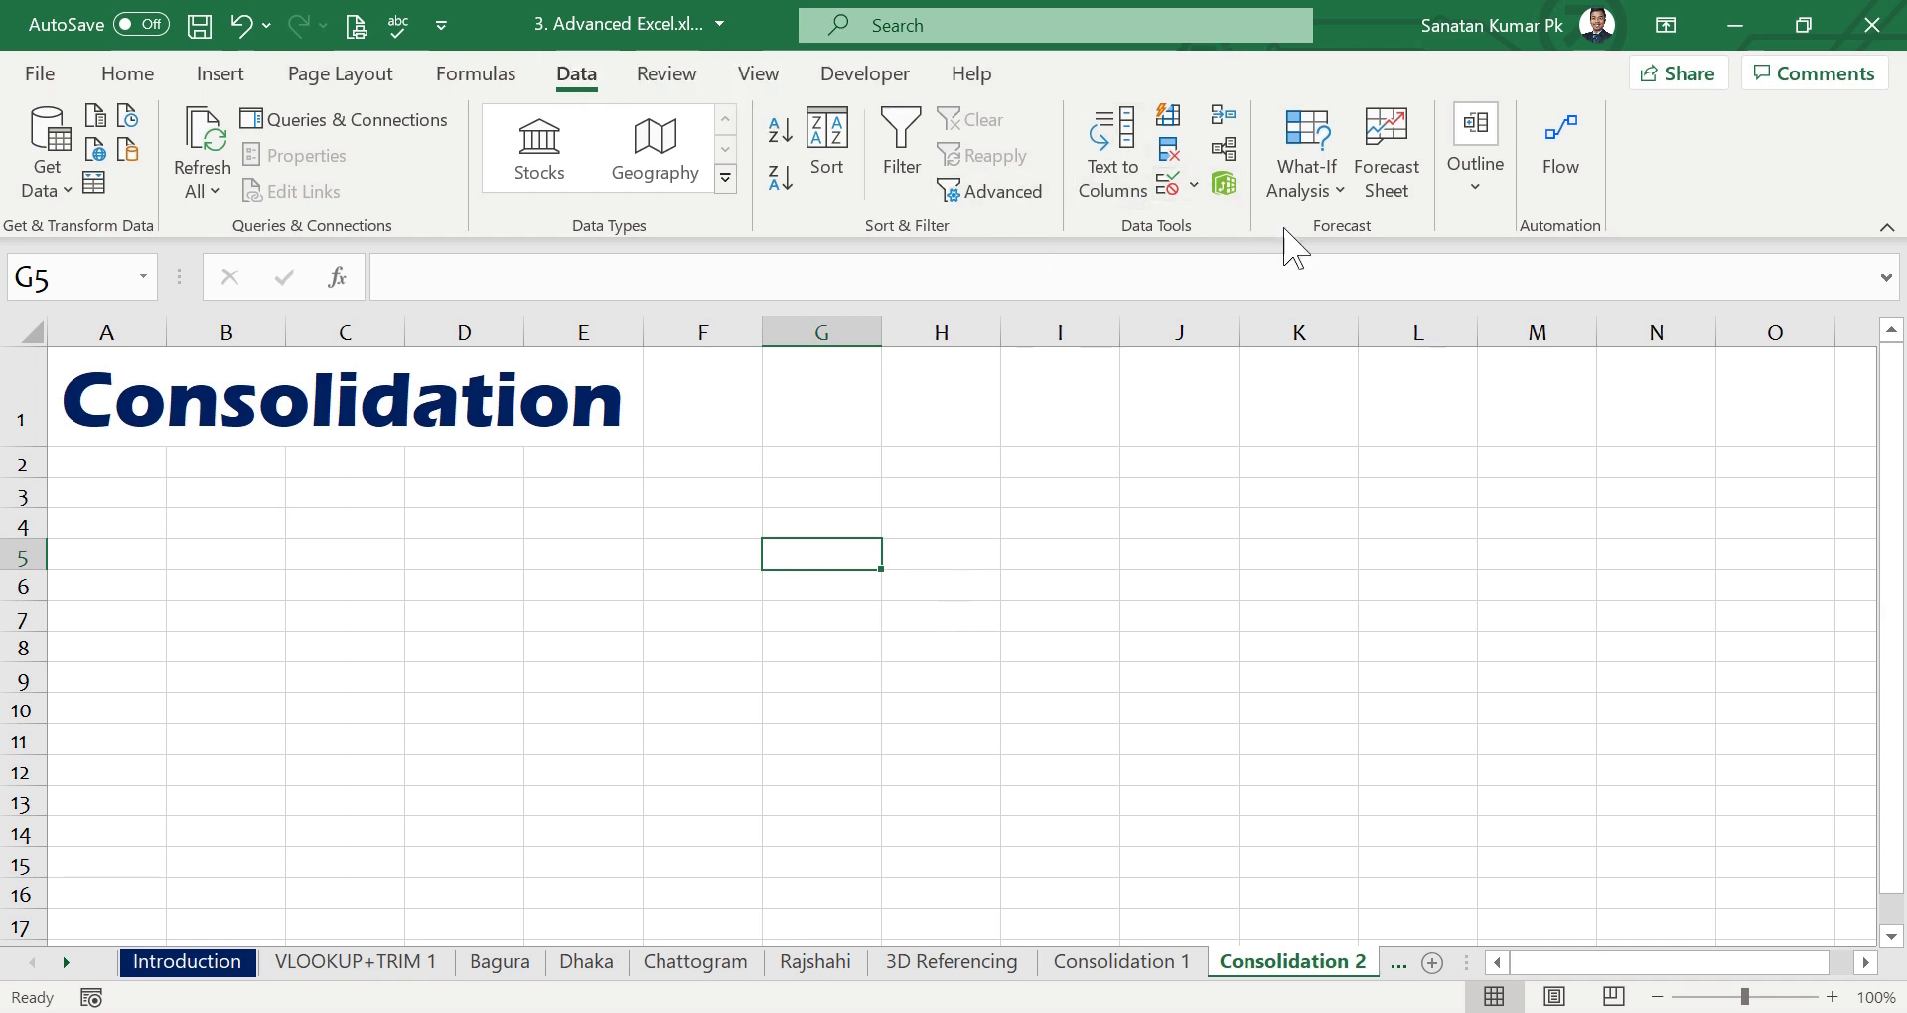
left_click(1225, 116)
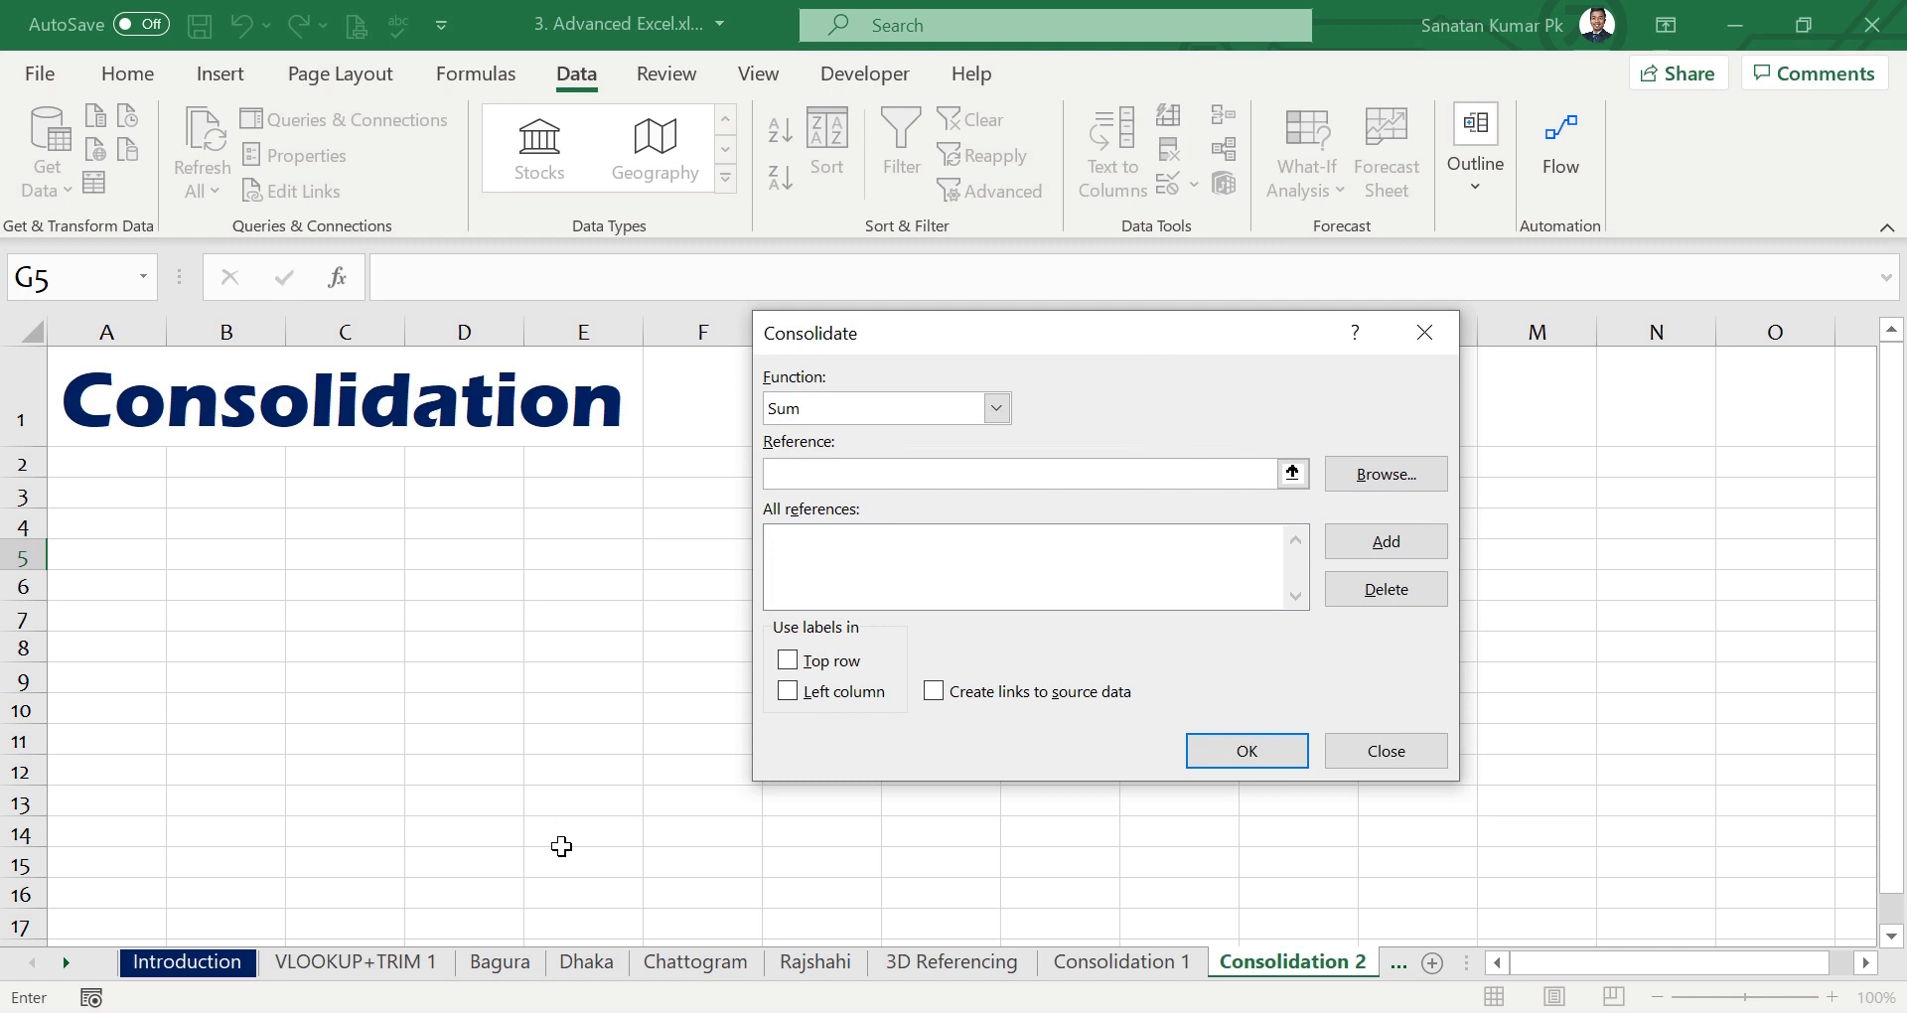
left_click(502, 961)
left_click_drag(396, 429, 1194, 608)
left_click(1386, 541)
Add the Dhaka table range A4:G8 and the Chattogram table range D5:J9 to the consolidation references.
left_click(581, 961)
left_click_drag(209, 503, 1060, 715)
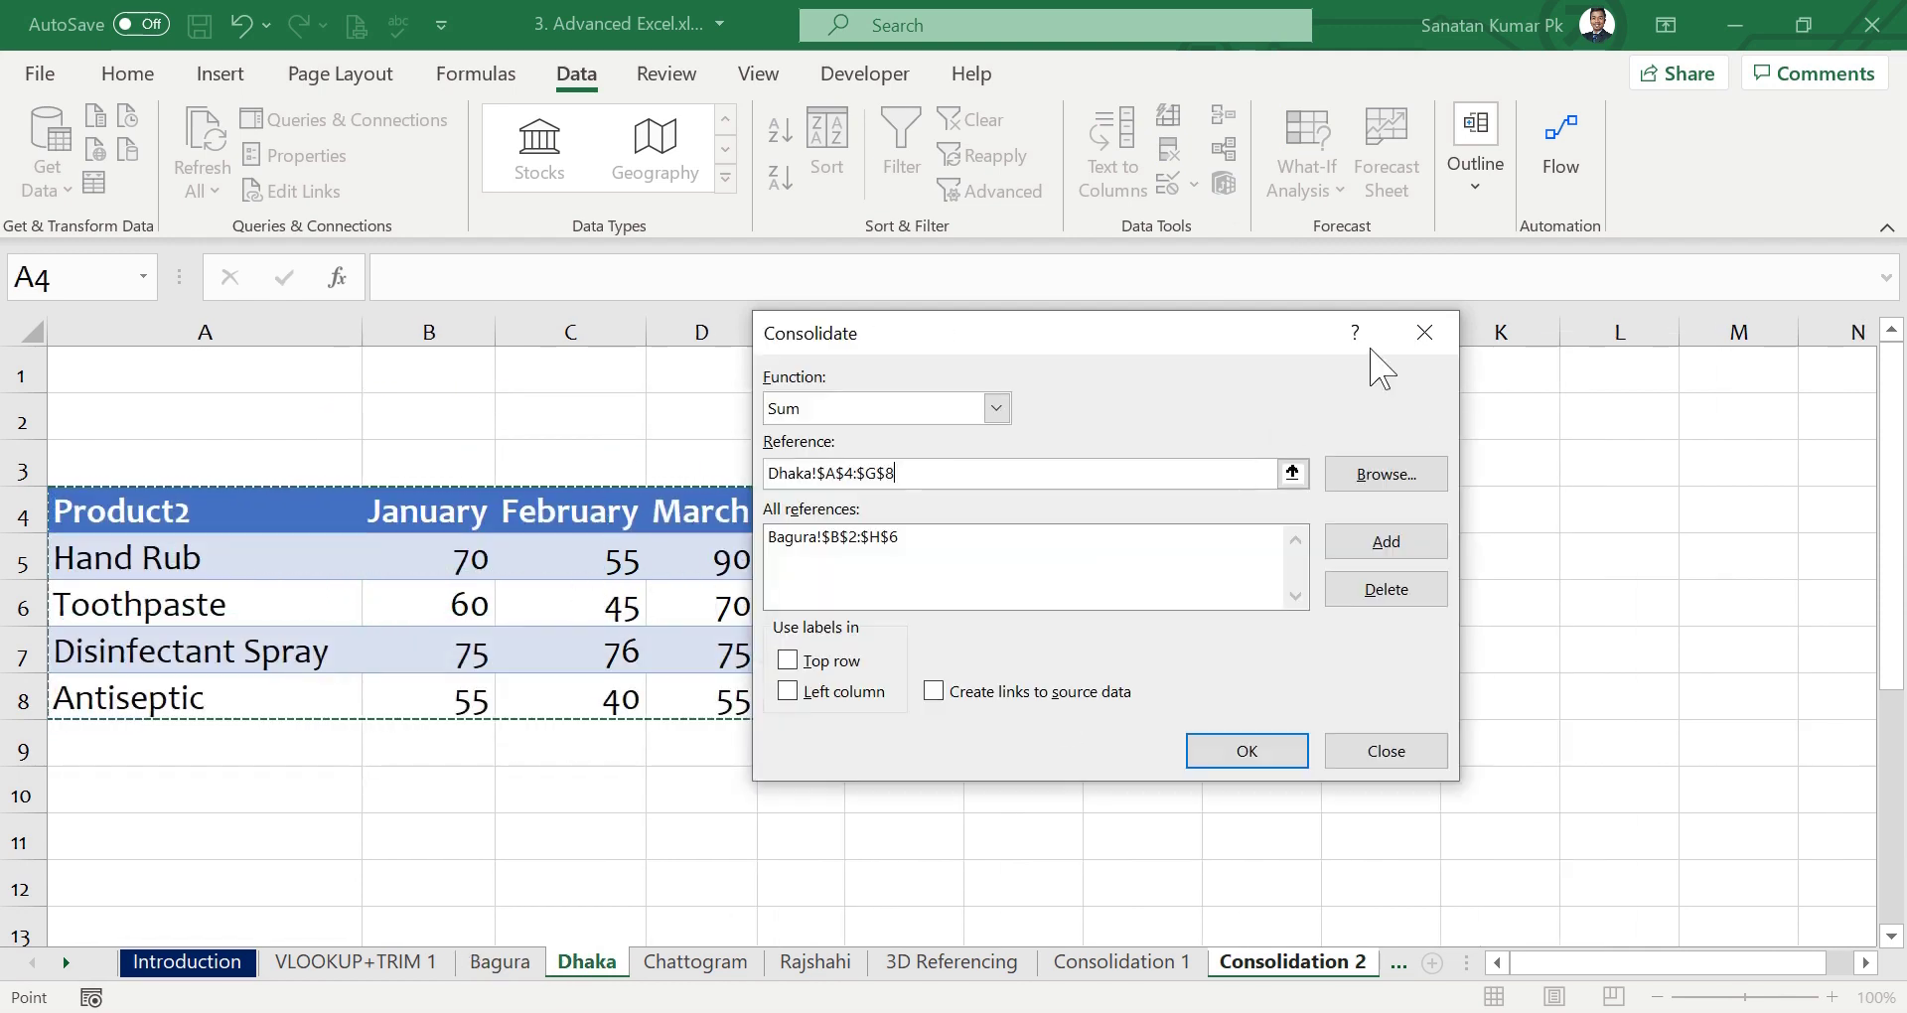
left_click(1387, 541)
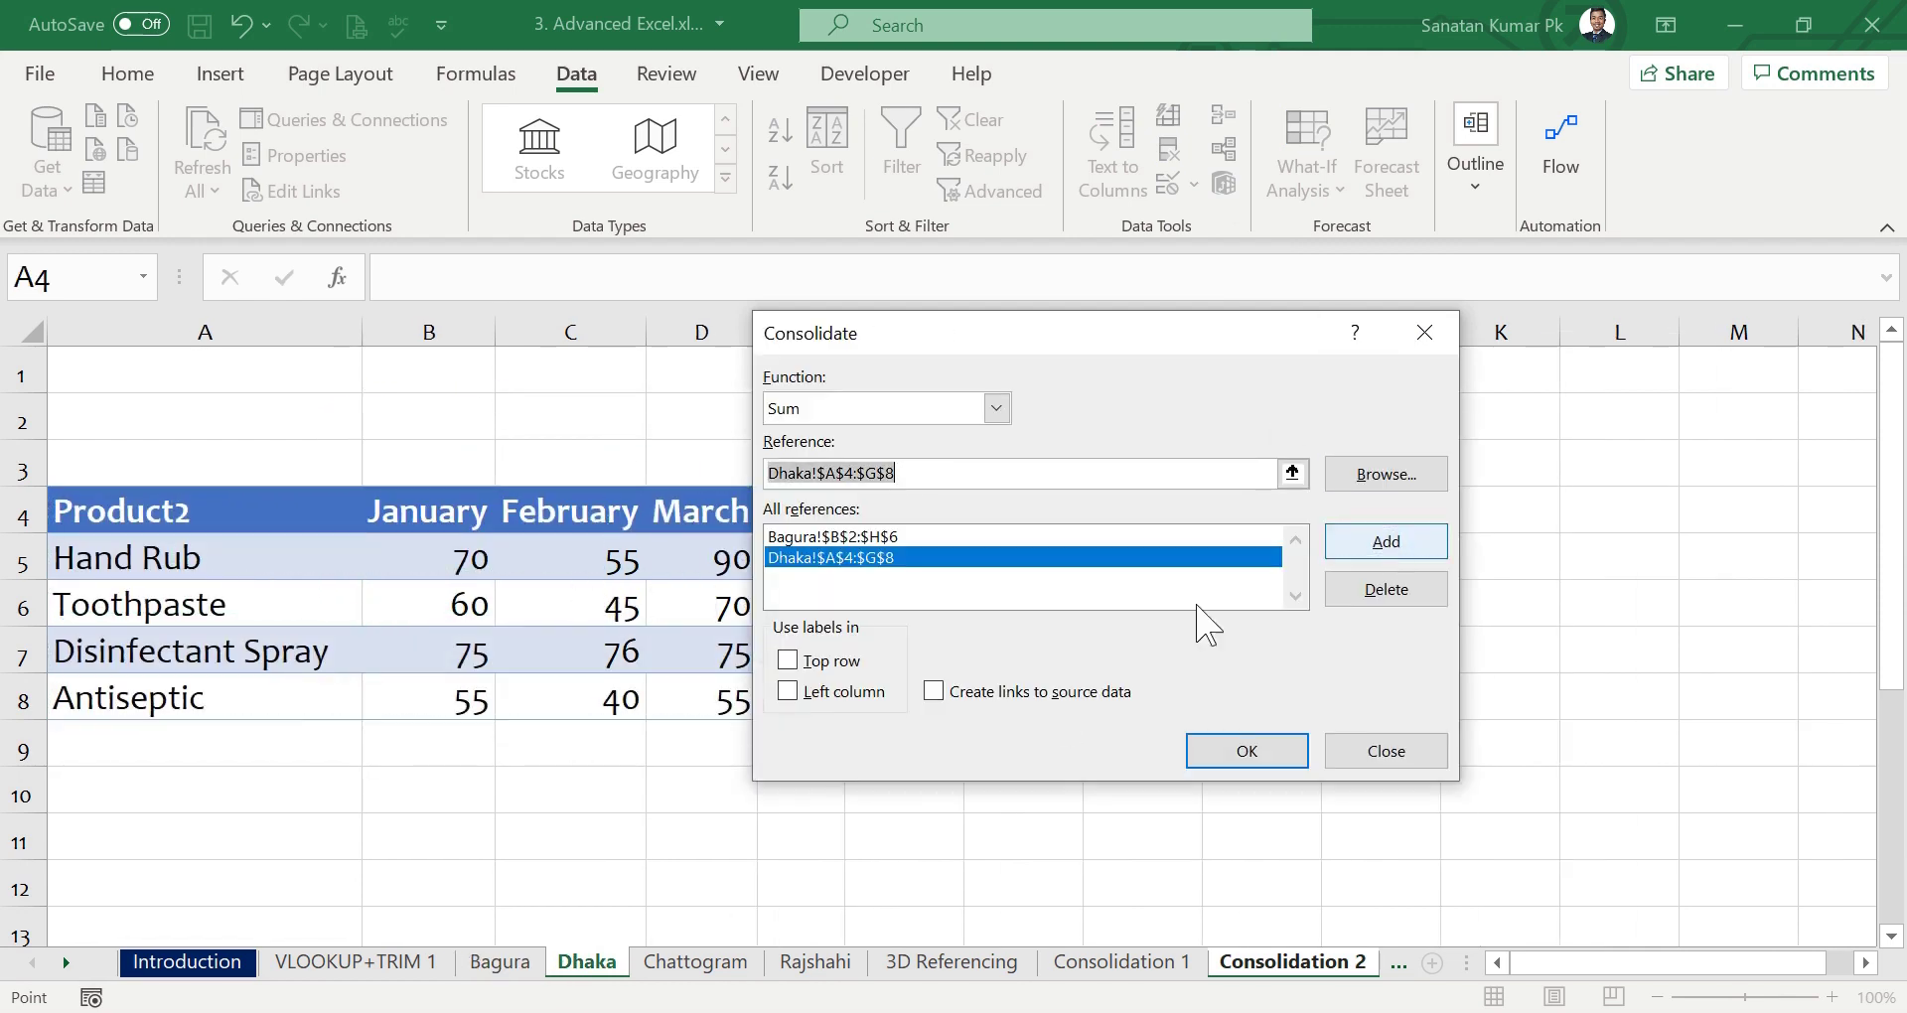
left_click(695, 961)
left_click_drag(705, 557, 1400, 758)
left_click(1356, 541)
Add the Rajshahi table range A2:G6 as the last consolidation reference.
left_click(814, 962)
left_click_drag(217, 408, 993, 581)
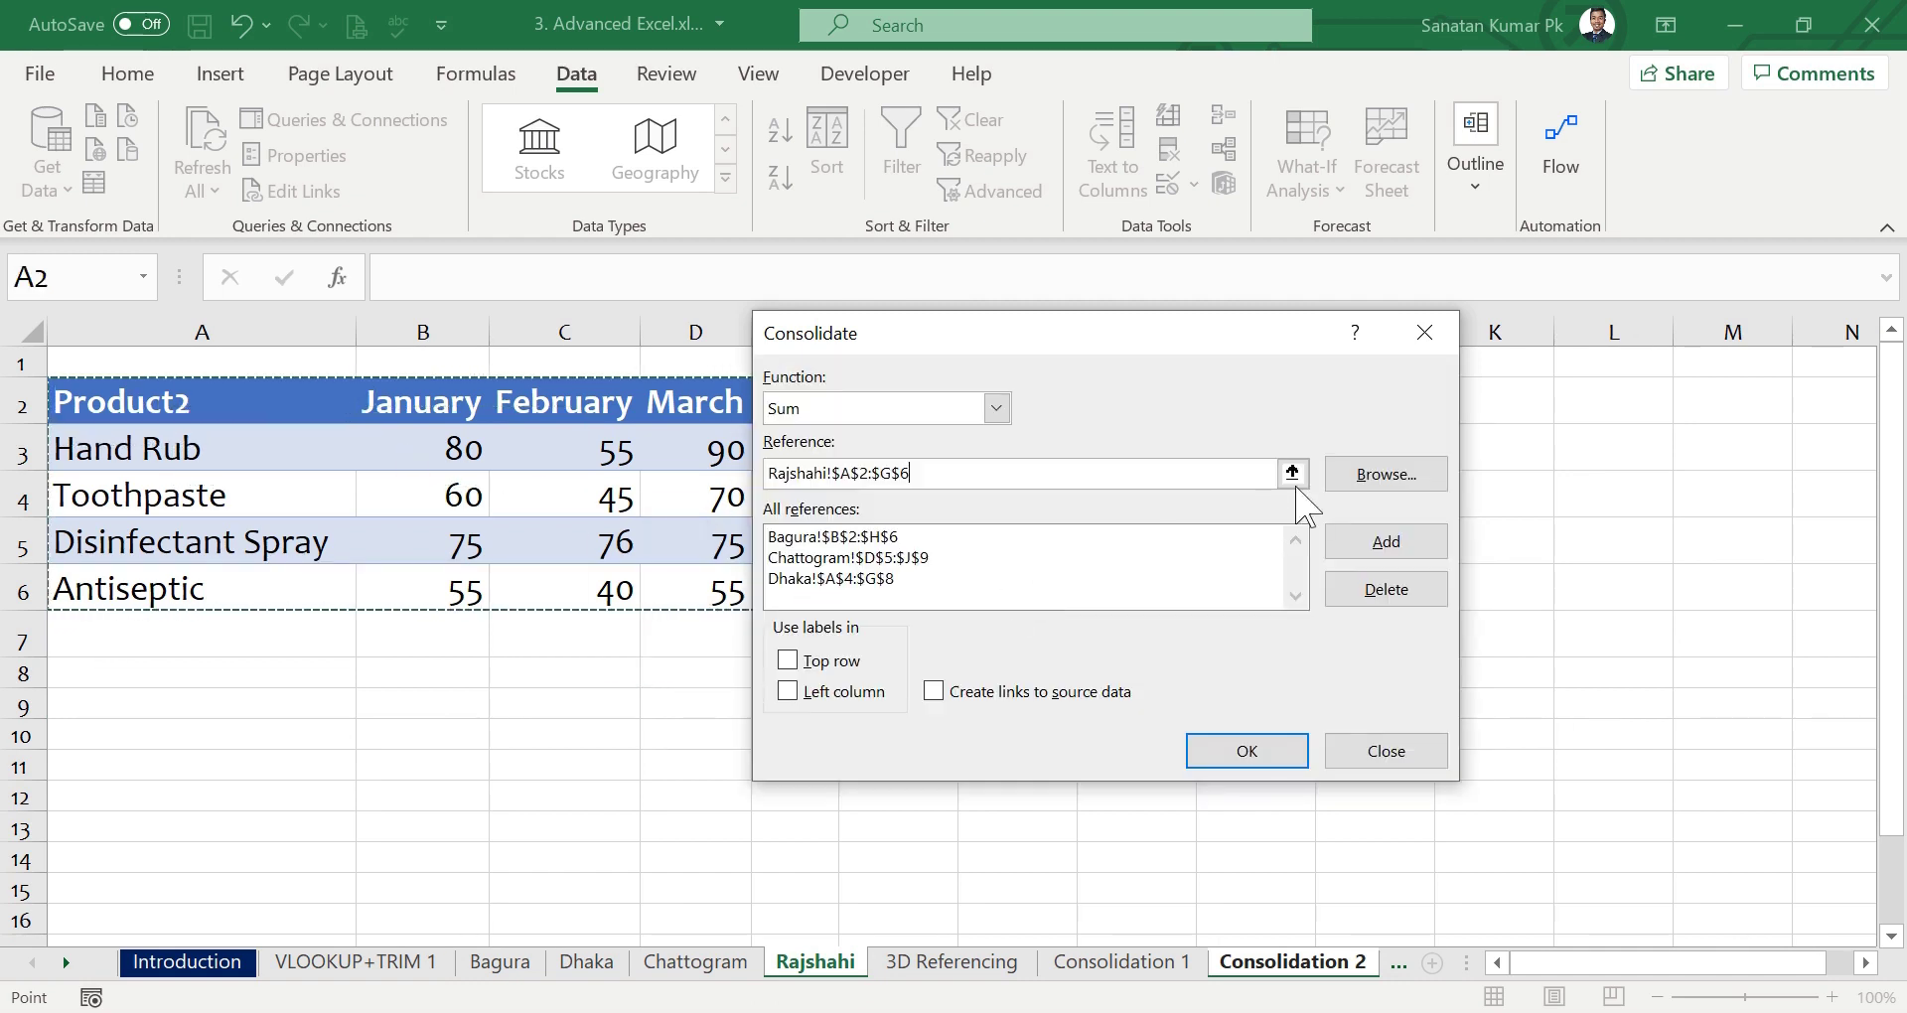
left_click(1385, 541)
Use labels from the top row and left column, create links to source data, and run the consolidation.
left_click(787, 661)
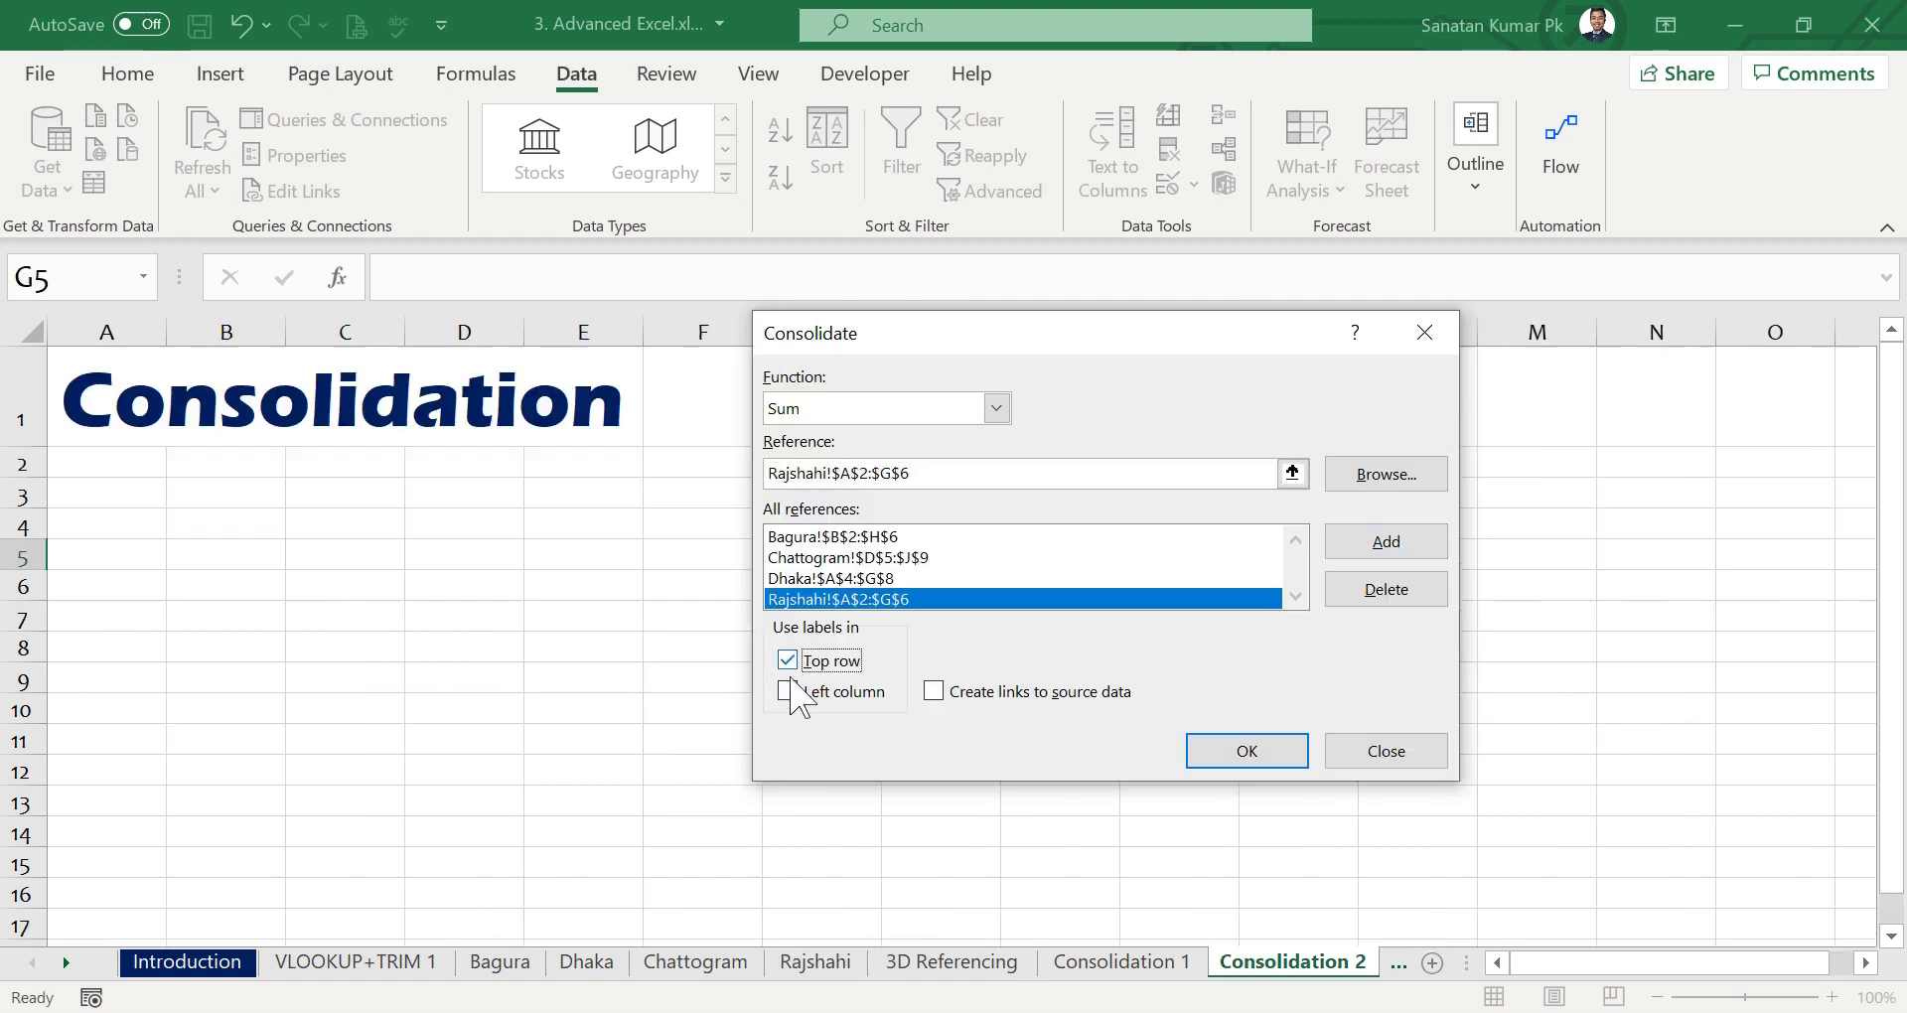
left_click(789, 692)
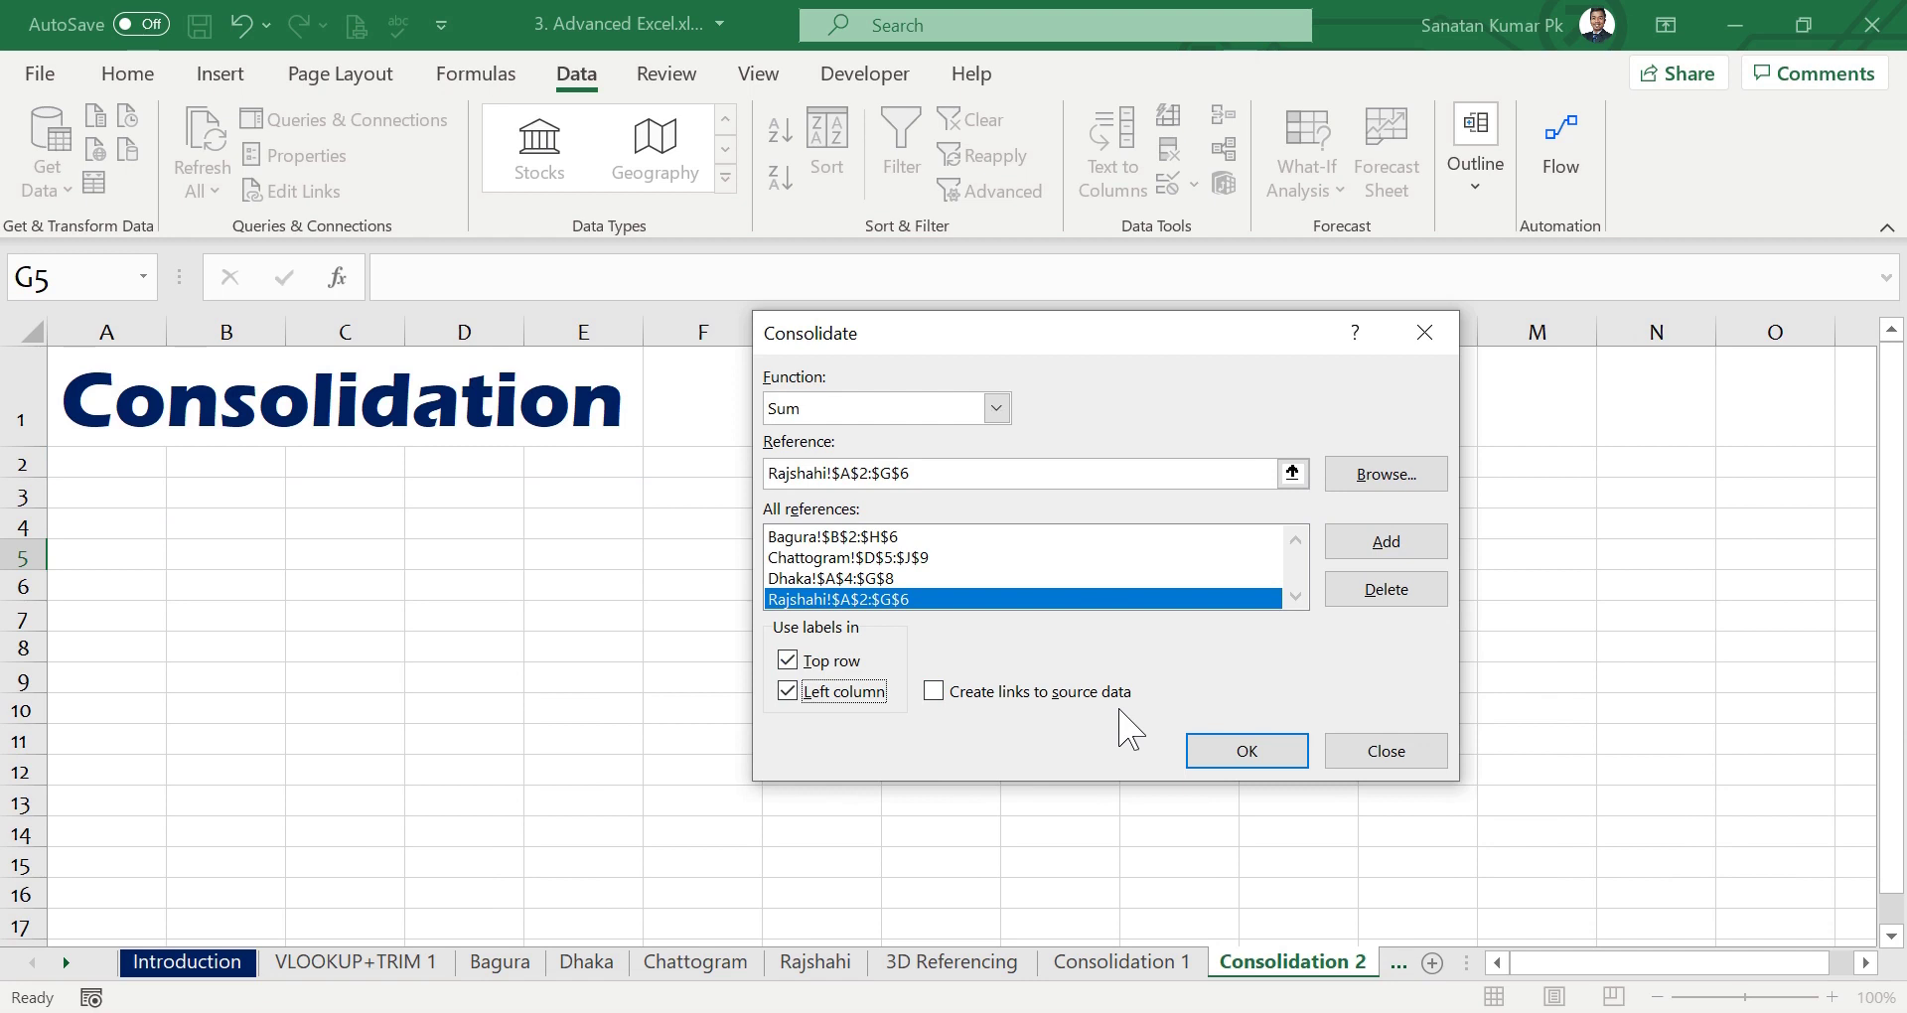
left_click(938, 692)
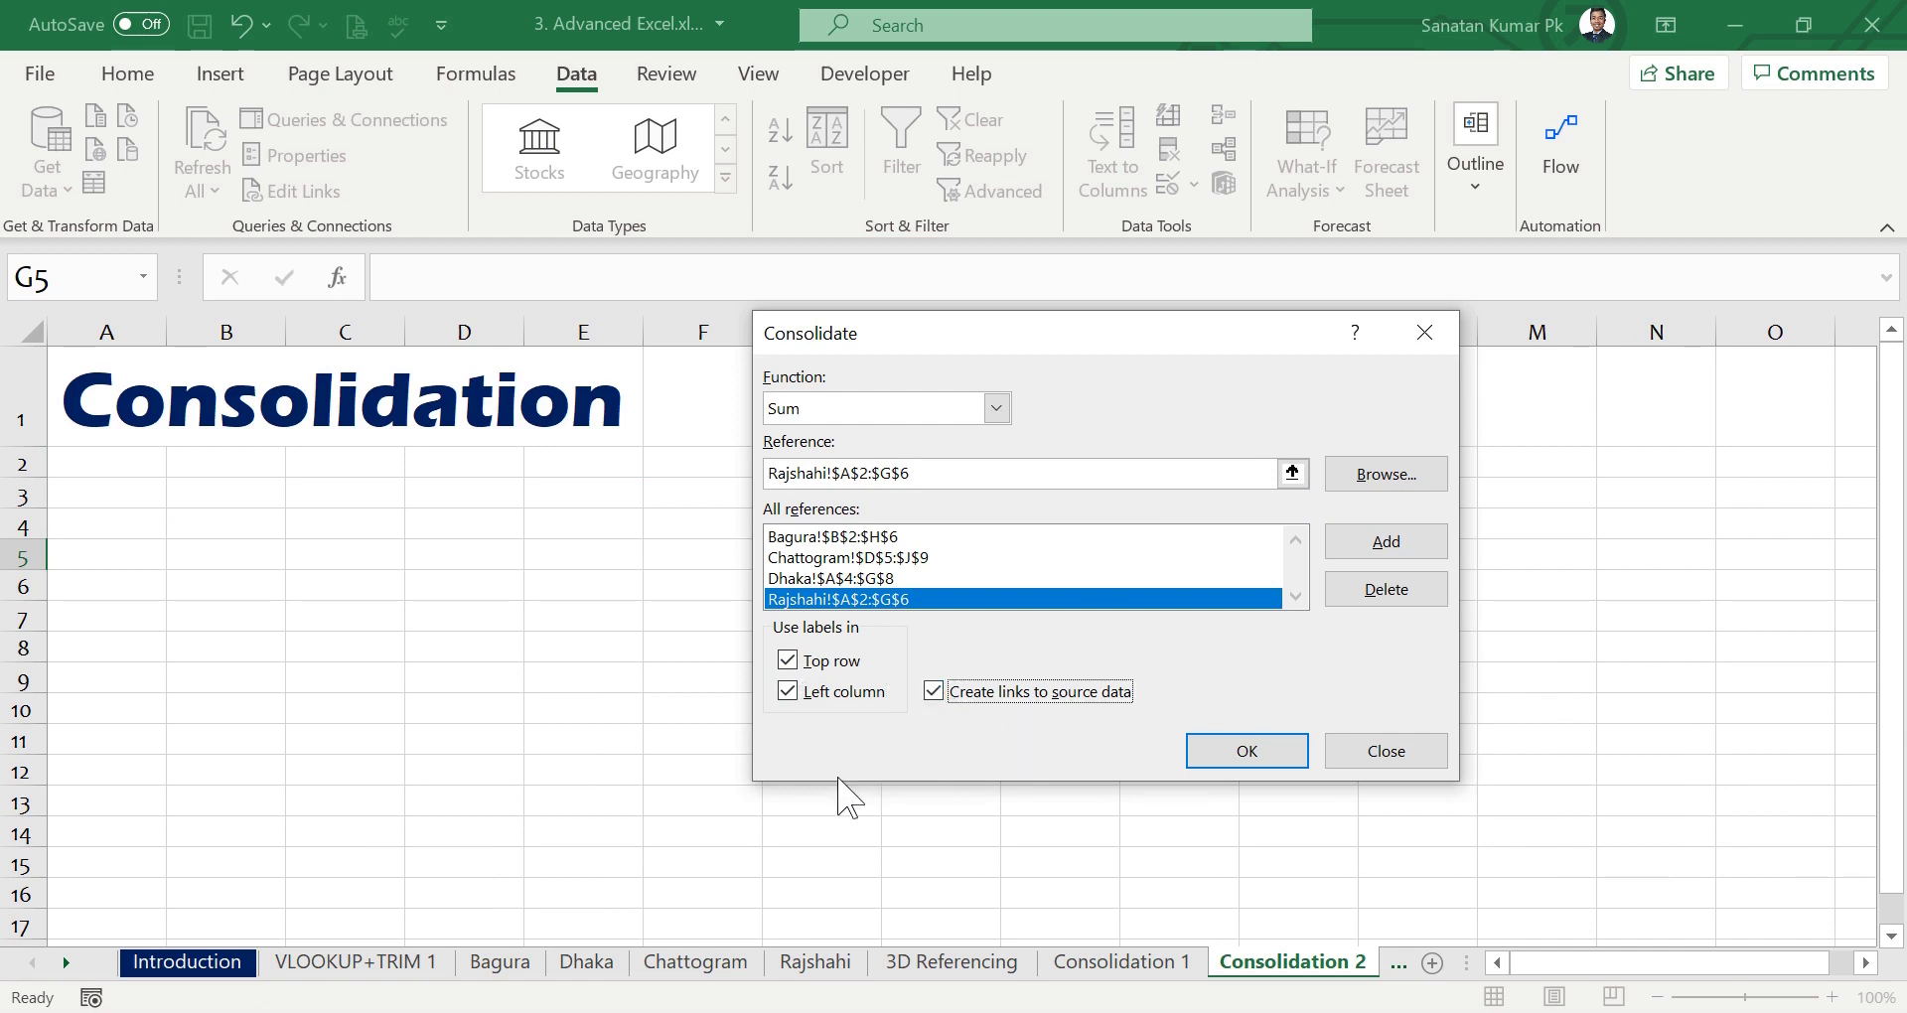
left_click(1276, 766)
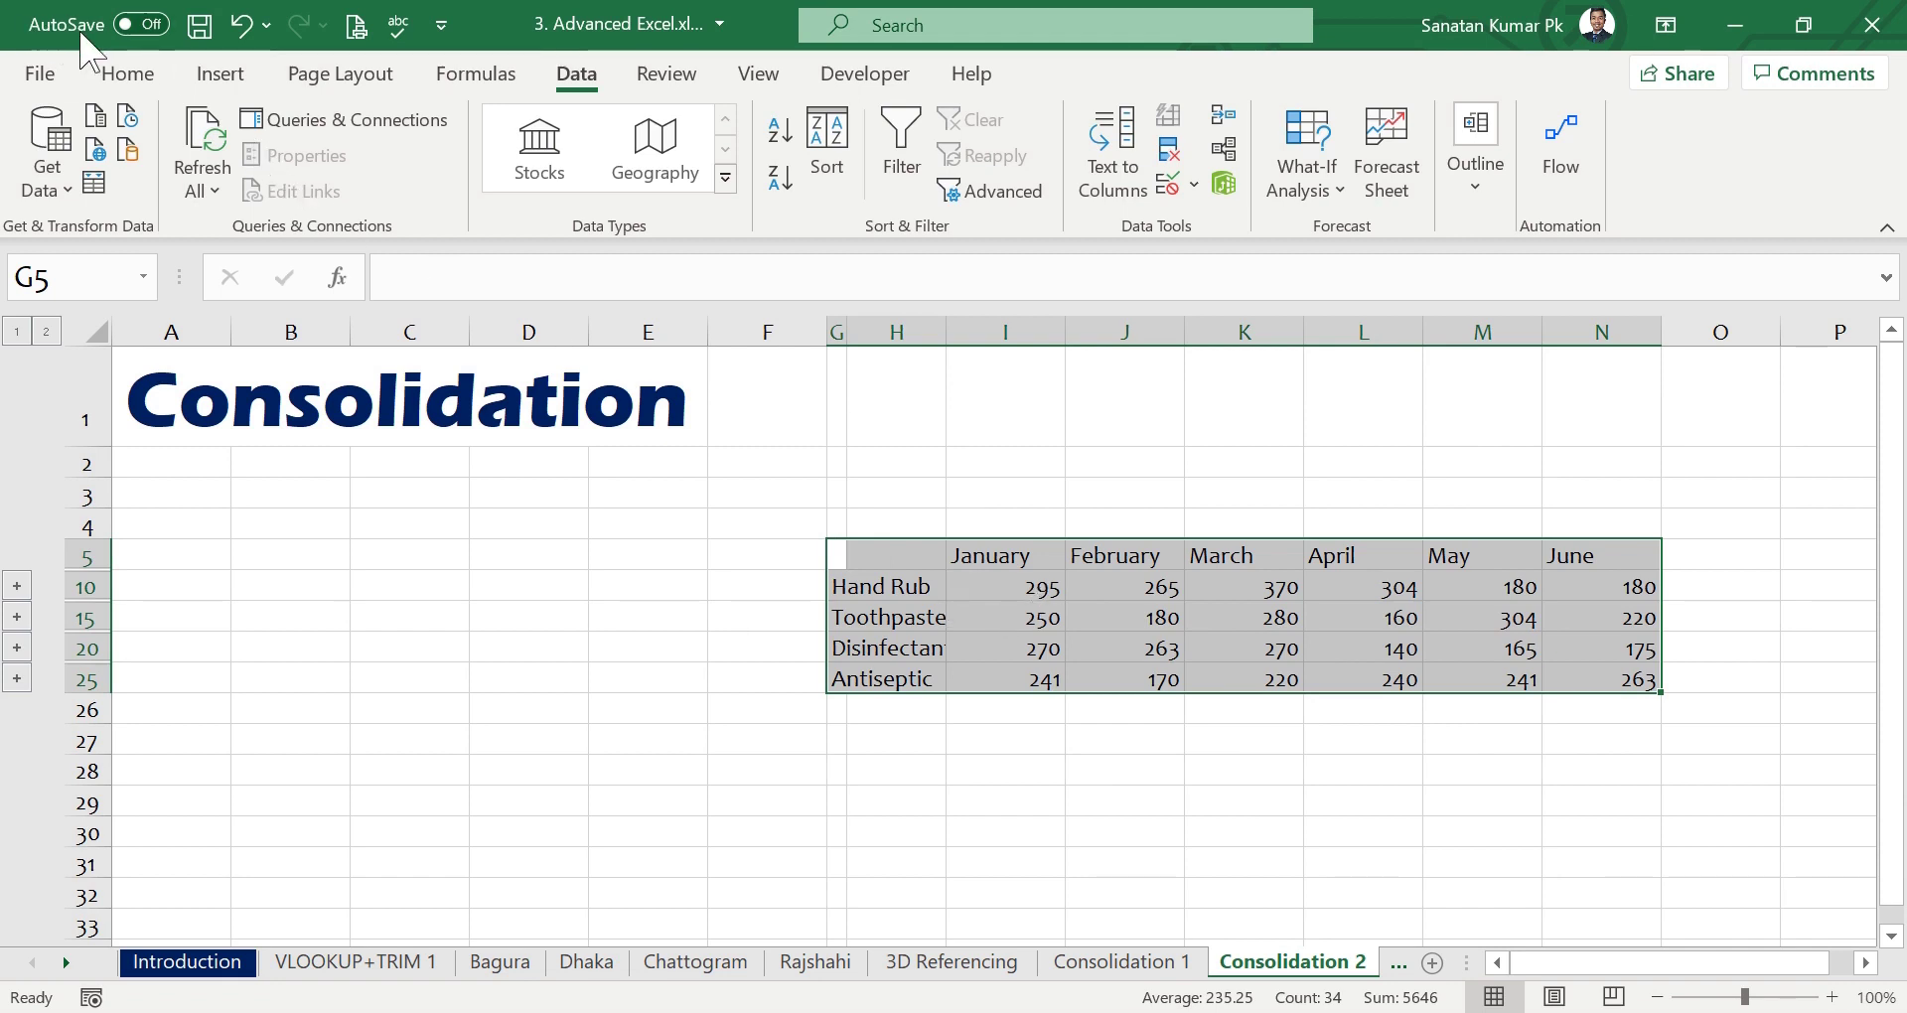
Set the consolidated table's font size to 16 and fit column H to the width of the product names.
left_click(127, 74)
left_click(342, 131)
type("16")
key("Return")
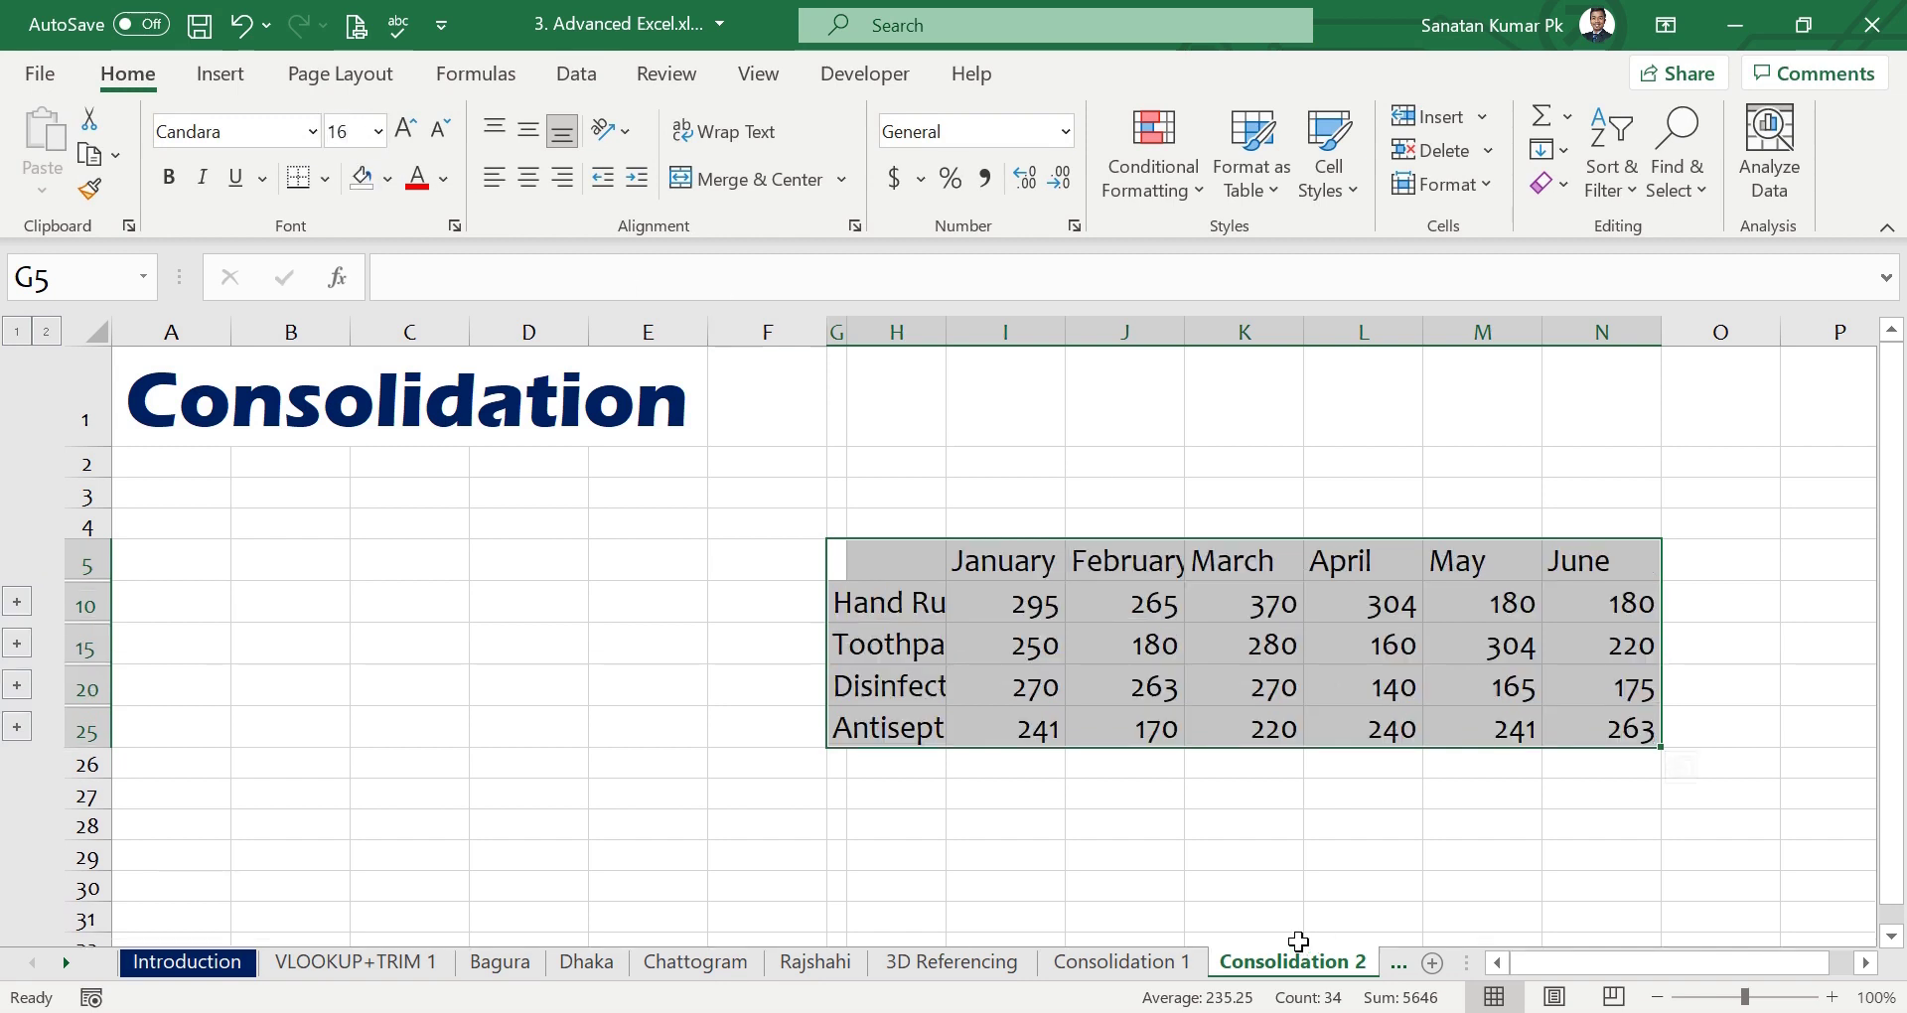
left_click_drag(944, 324, 941, 324)
double_click(942, 324)
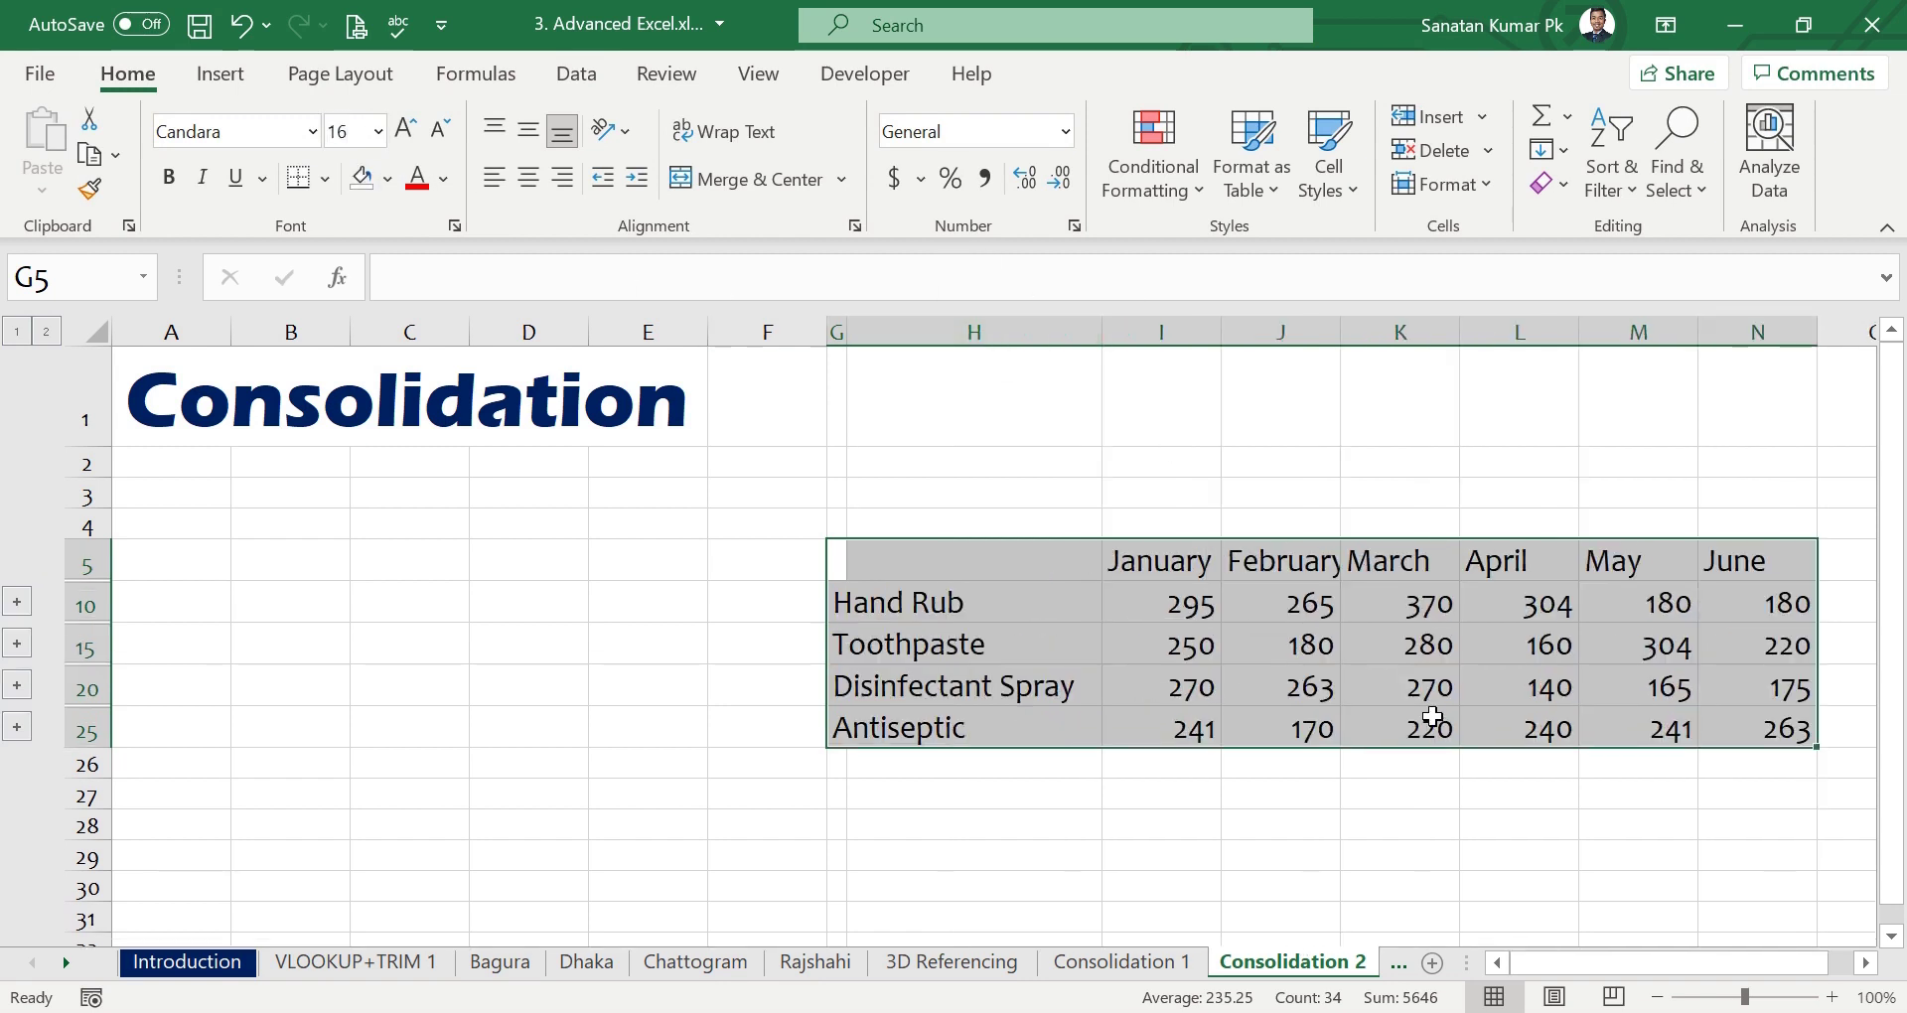
Set Bagura's January Hand Rub value in C3 to 150 and check the linked January Hand Rub total on Consolidation 2.
scroll(1291, 795, "right", 2)
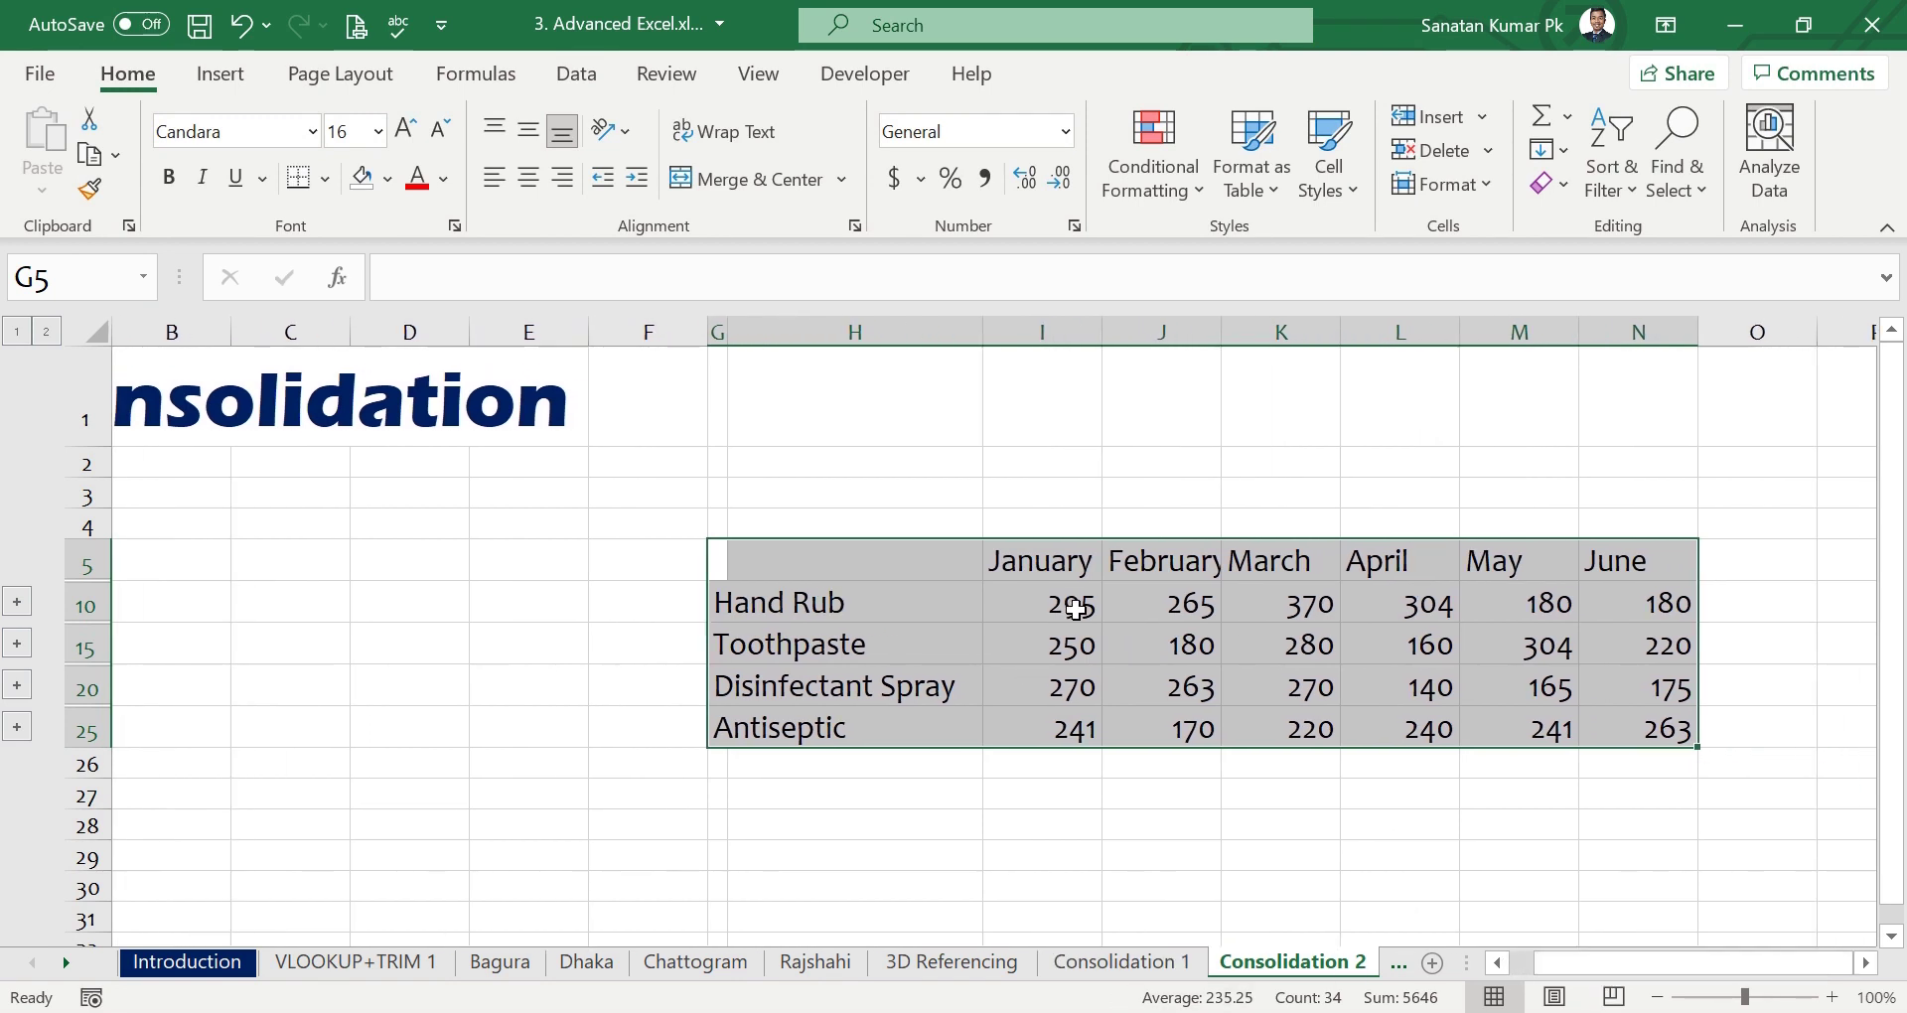
left_click(519, 969)
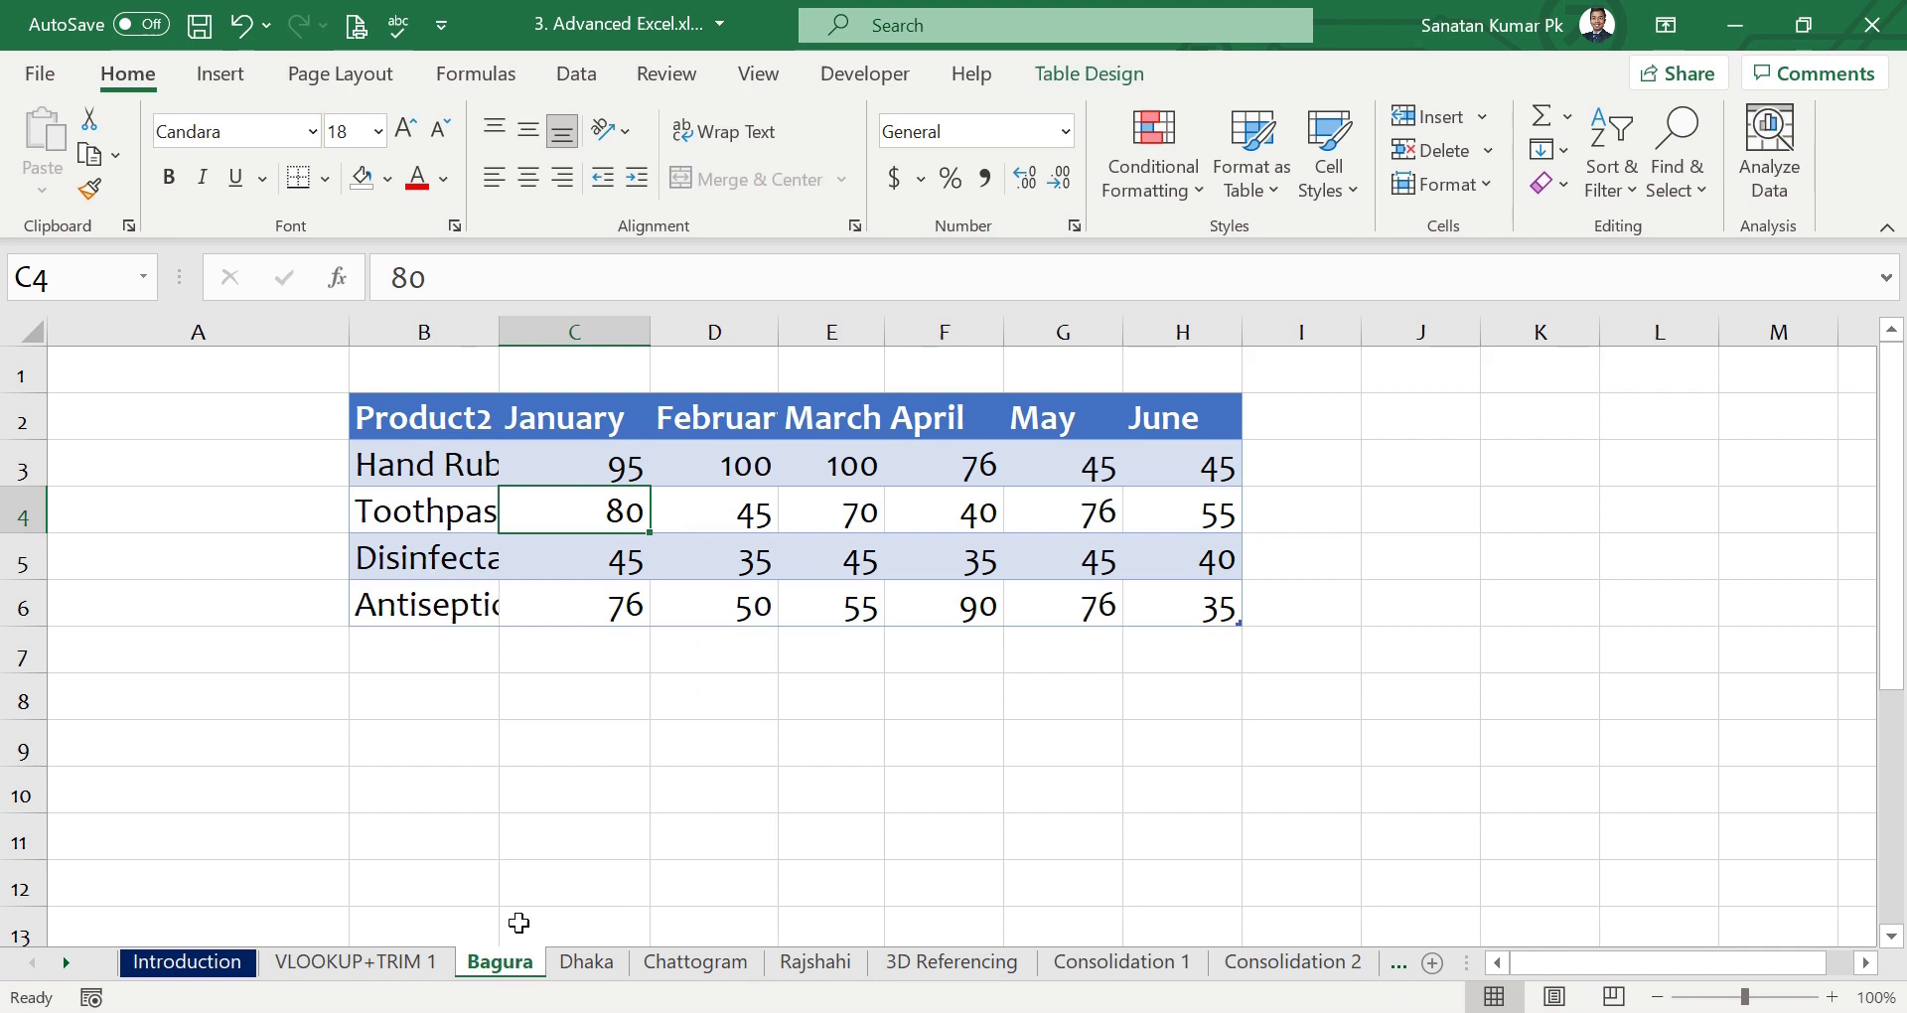
left_click(626, 476)
type("150")
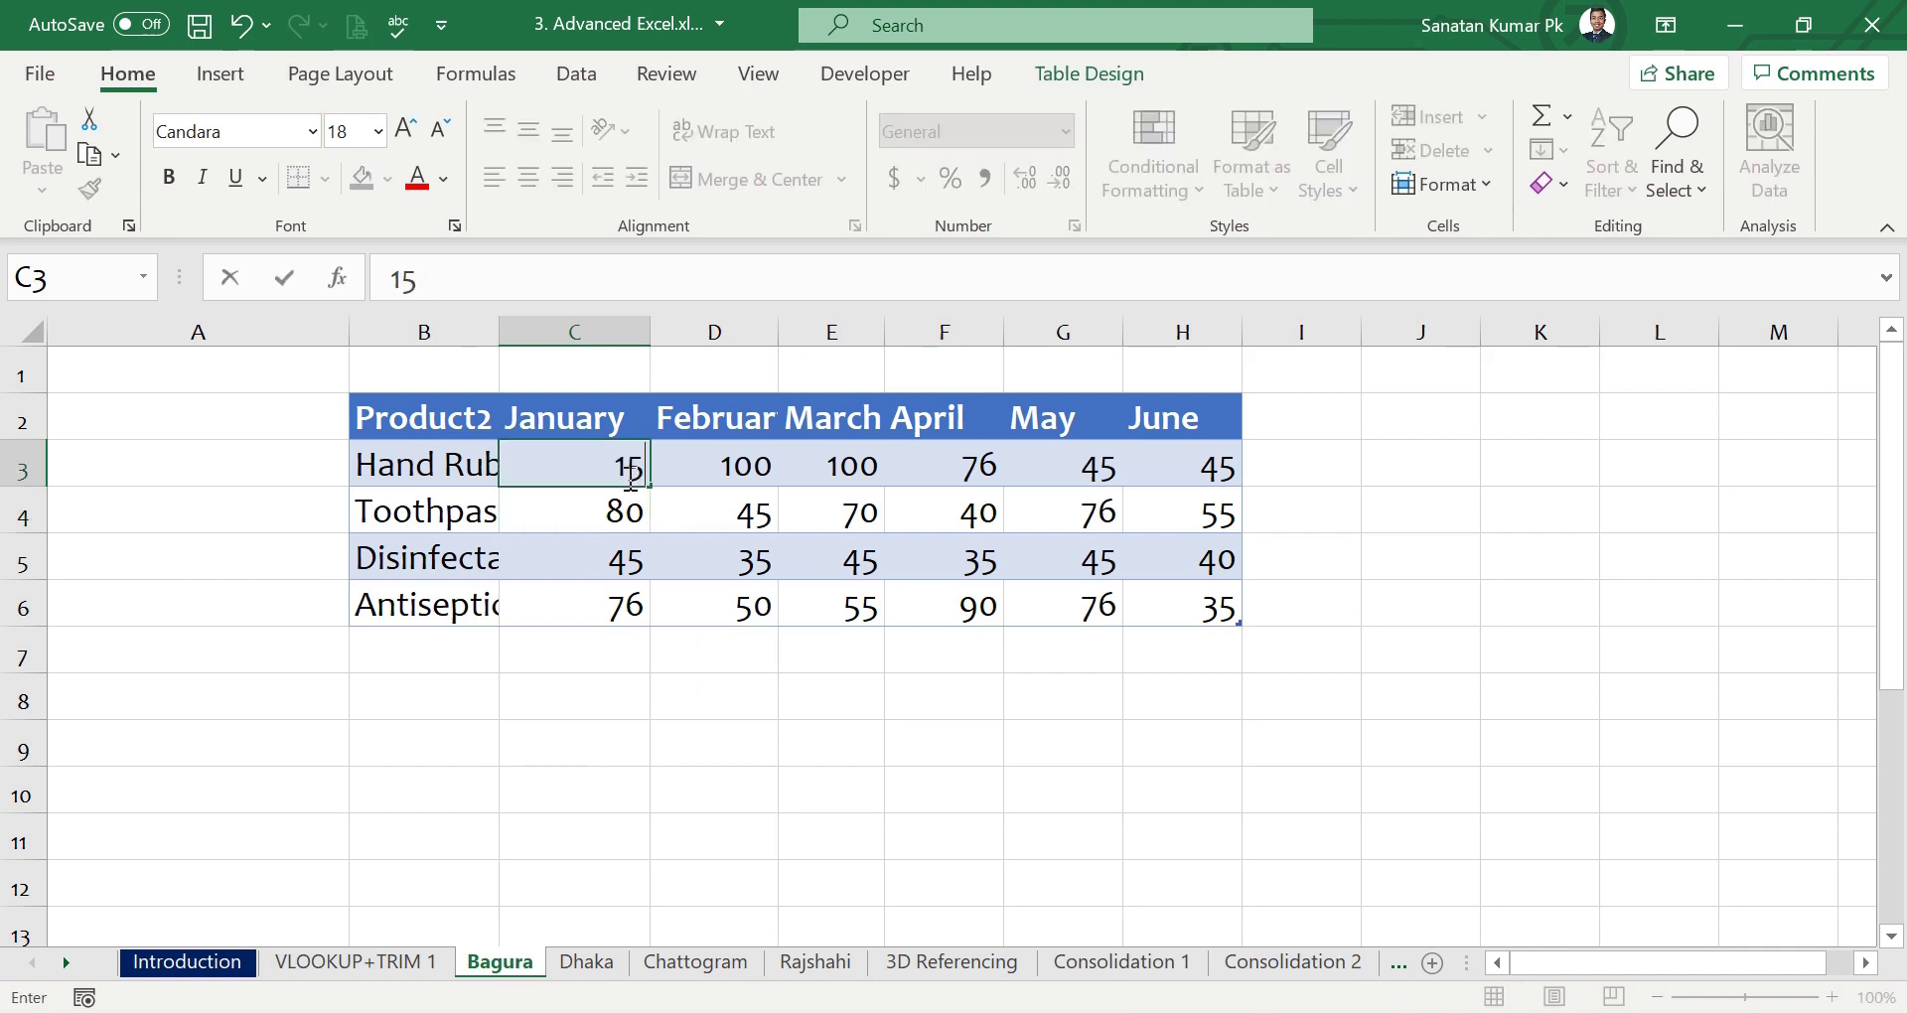
key("Return")
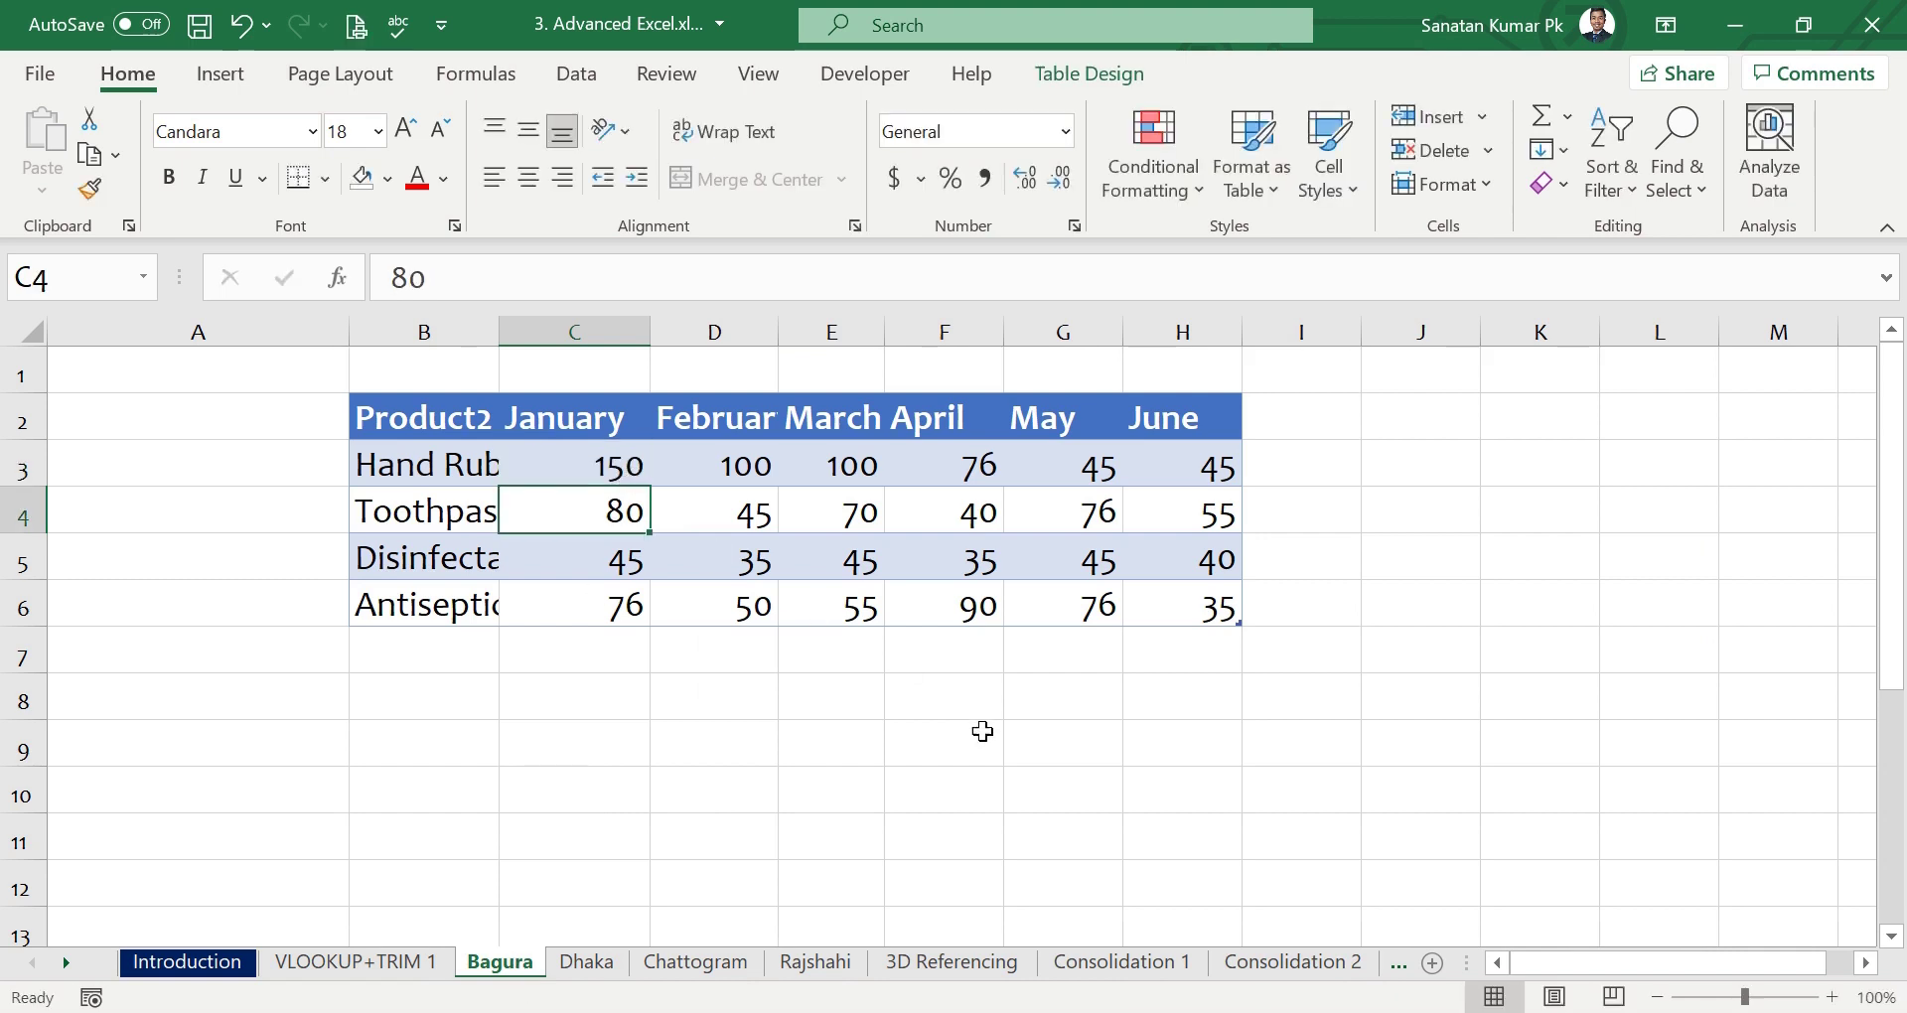
left_click(1281, 963)
left_click(1074, 600)
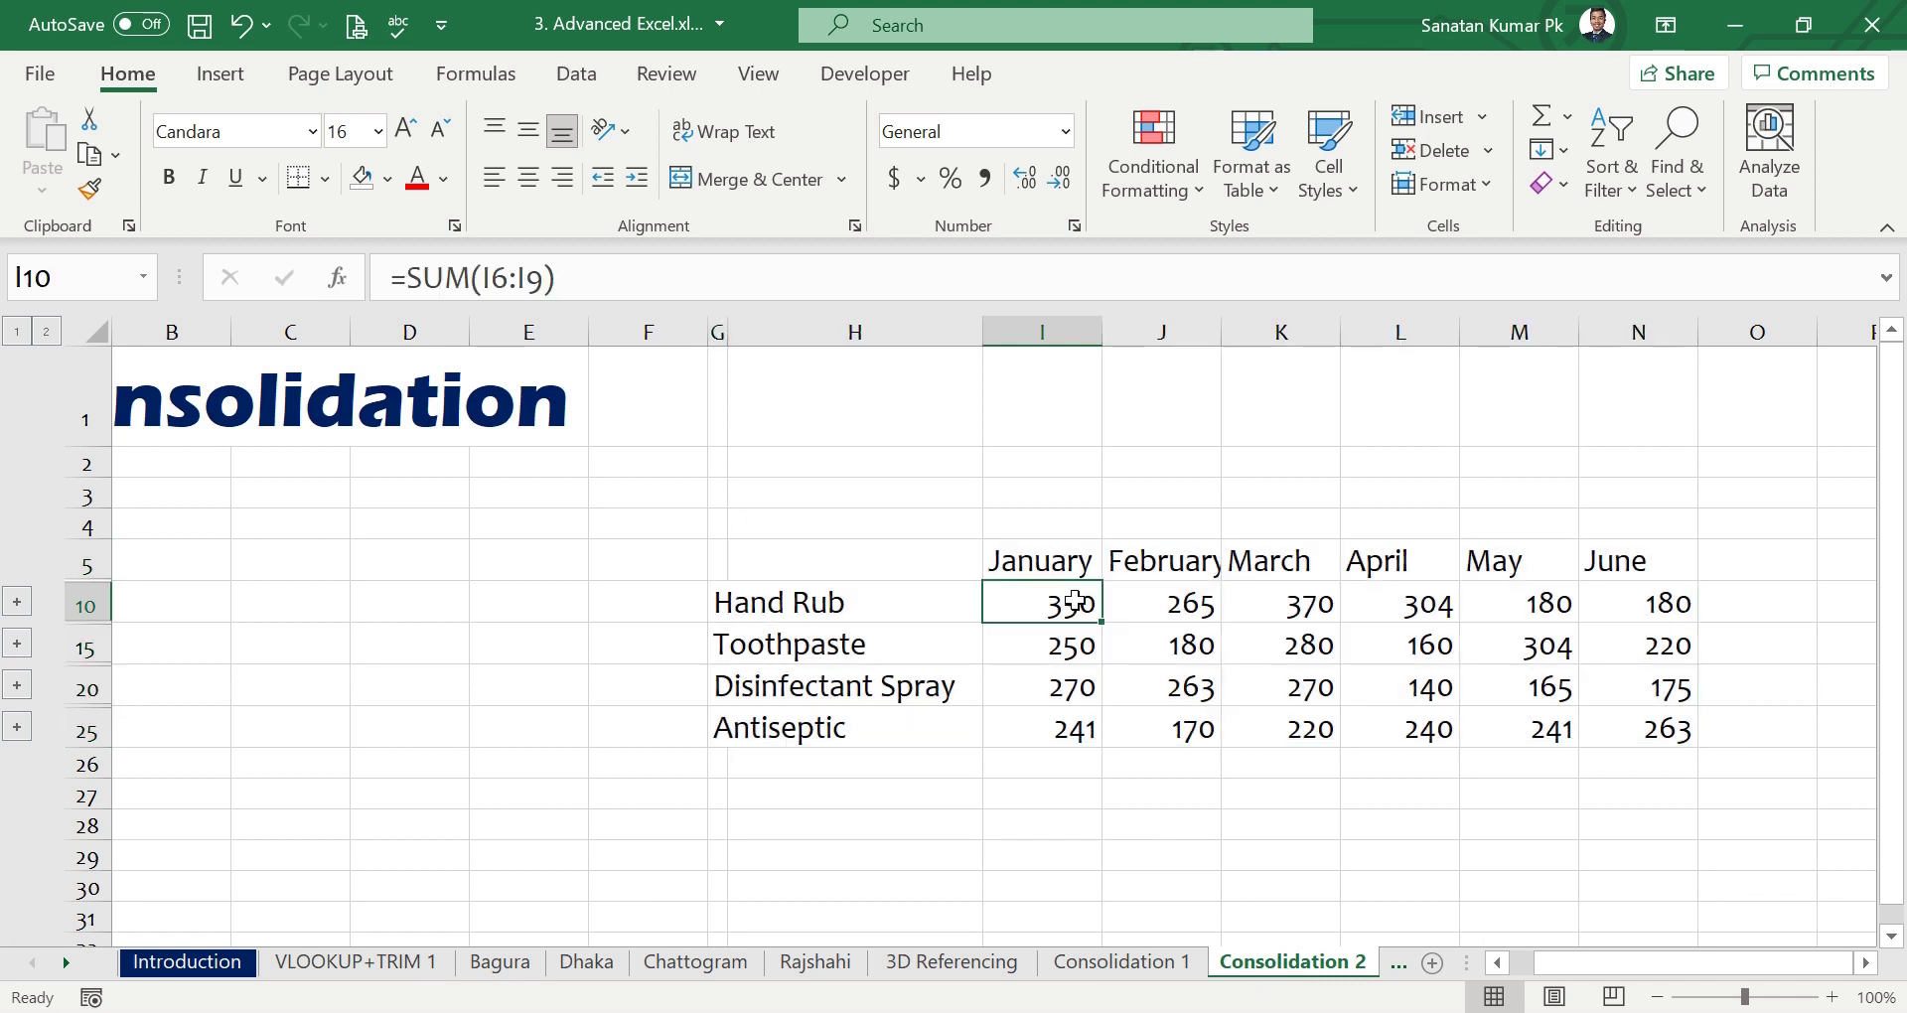
Compare the unlinked Consolidation 1 result with the 3D Referencing sheet, the four regional tables and the linked Consolidation 2 result.
left_click(1128, 962)
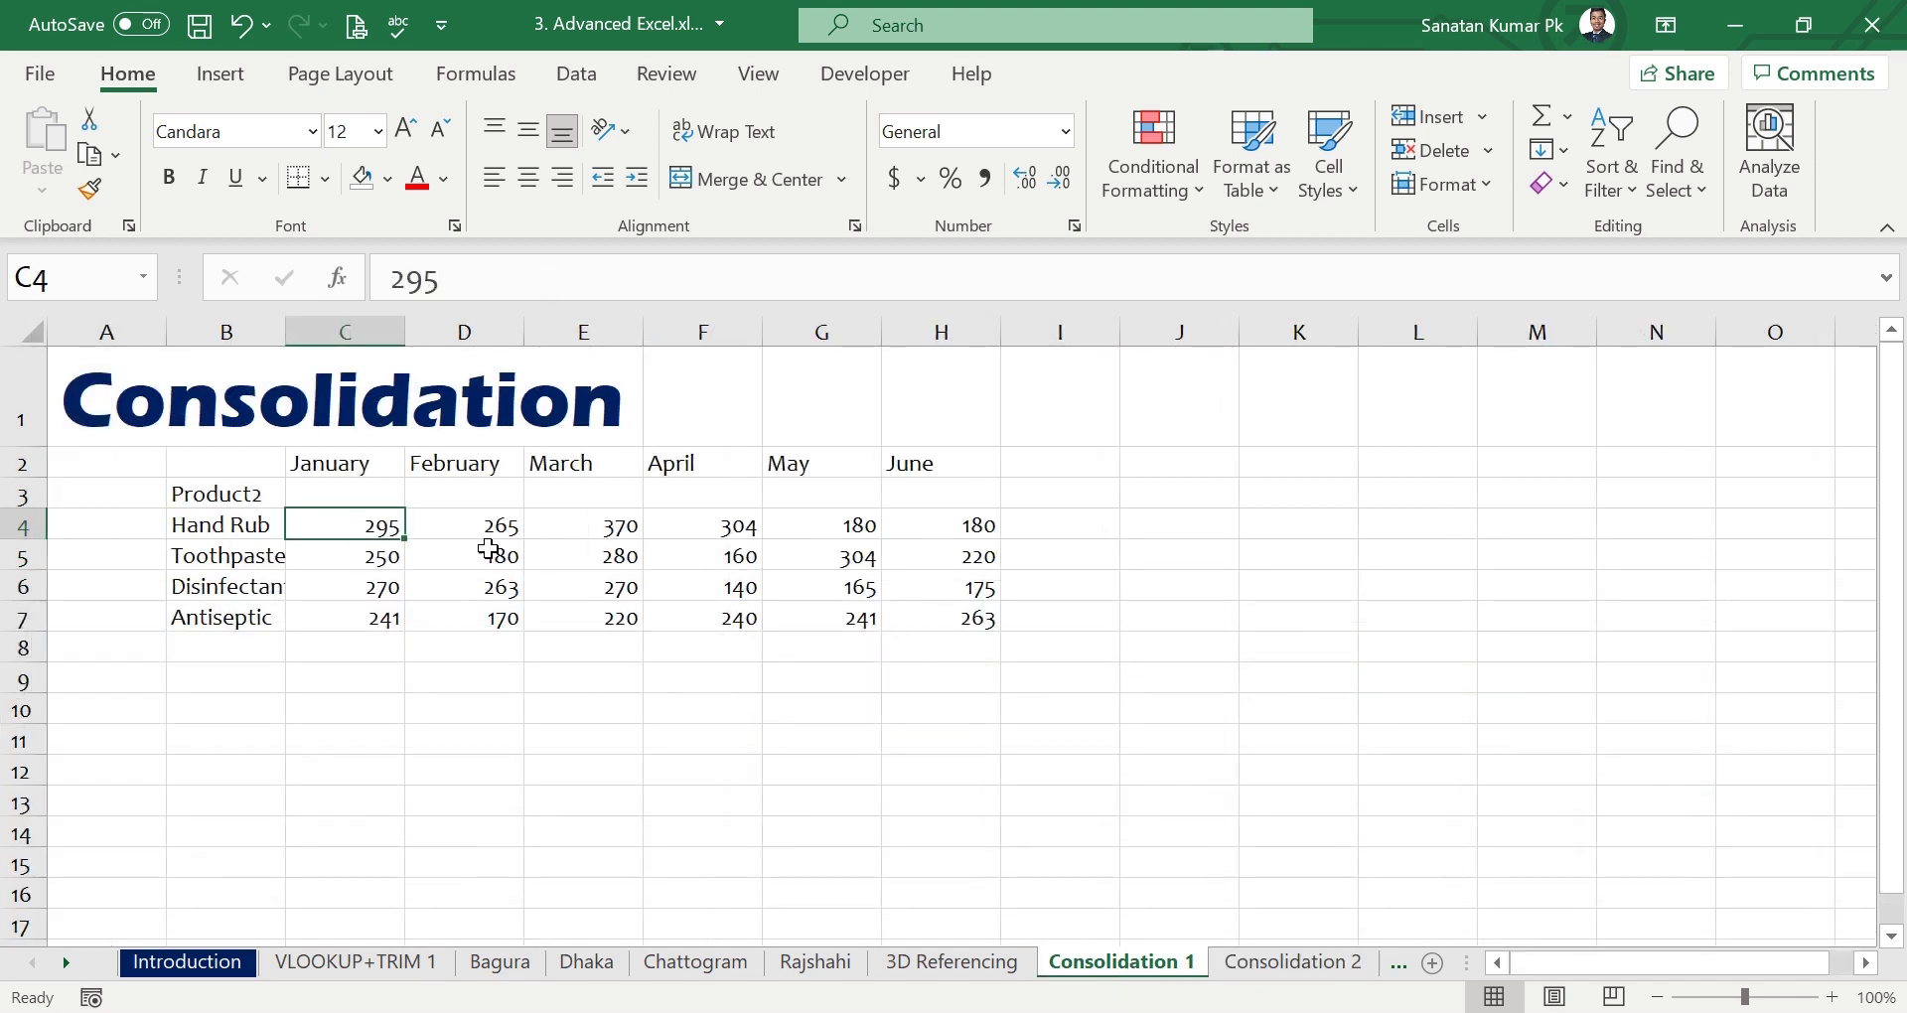
left_click(964, 968)
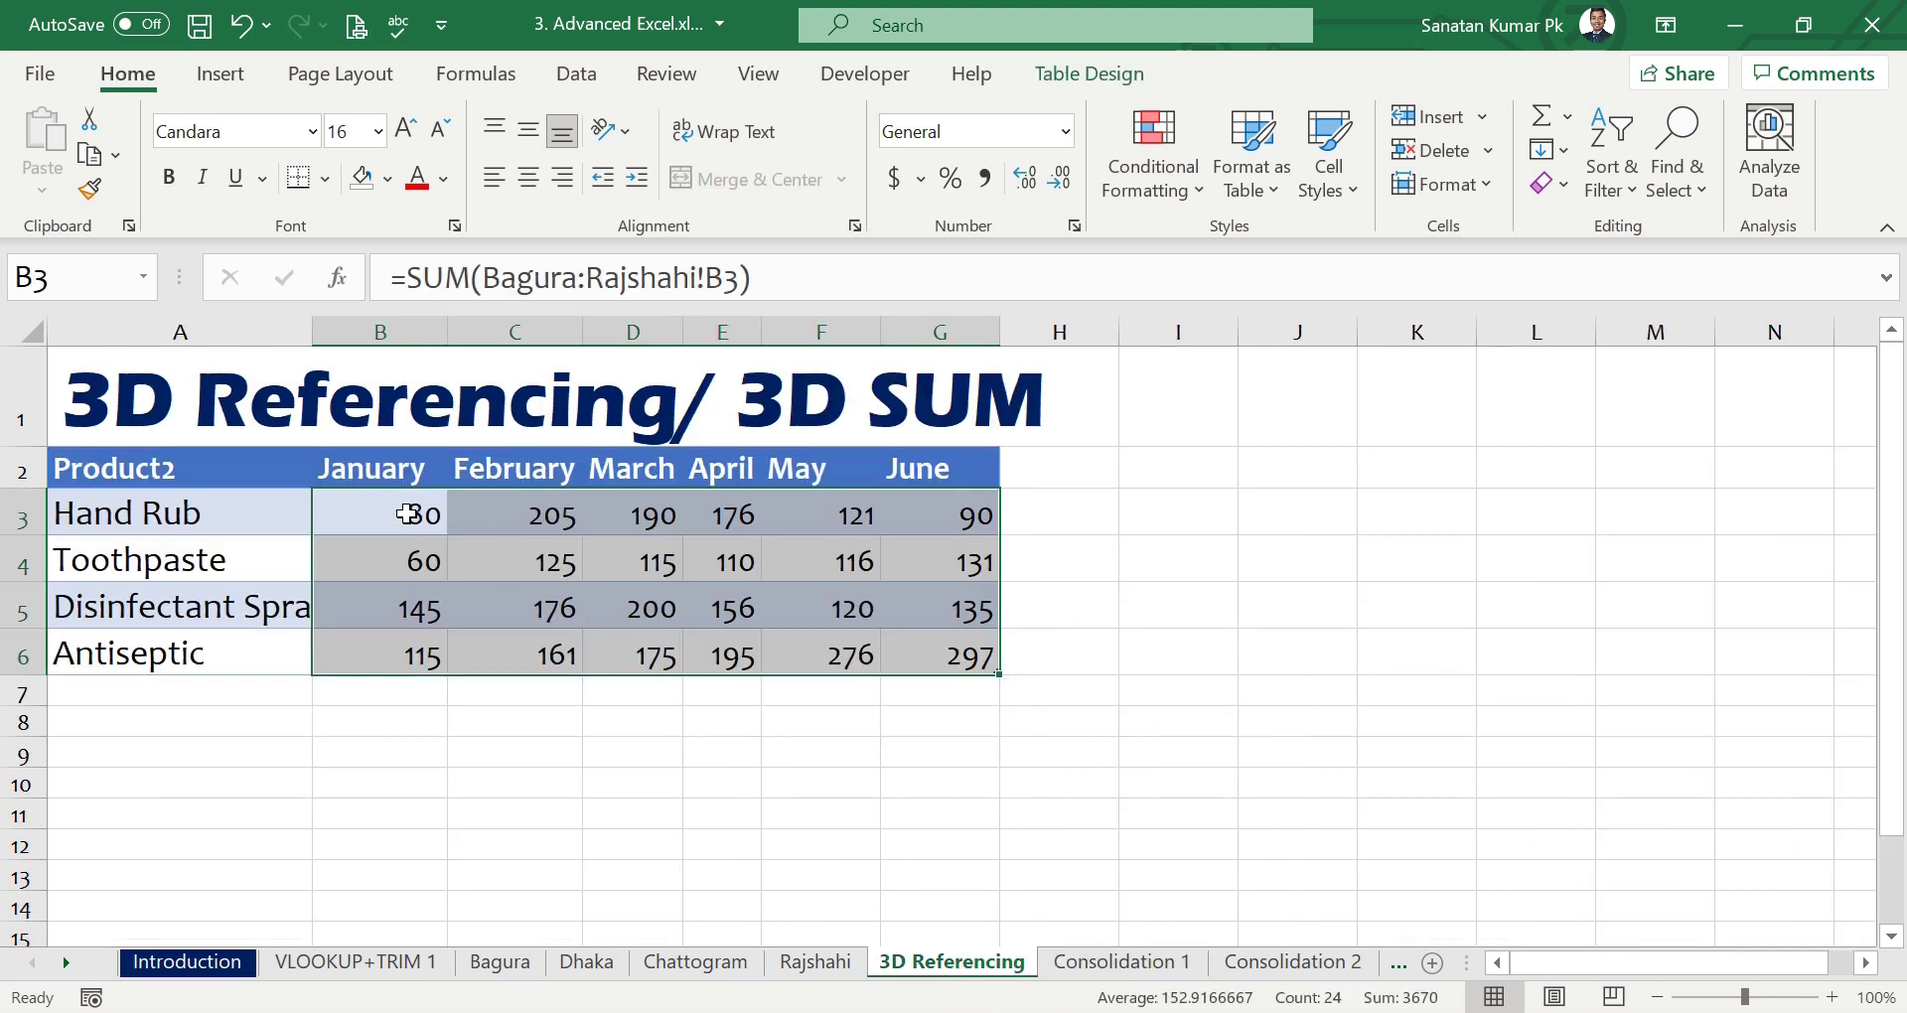
left_click(500, 962)
left_click(588, 965)
left_click(707, 965)
left_click(805, 963)
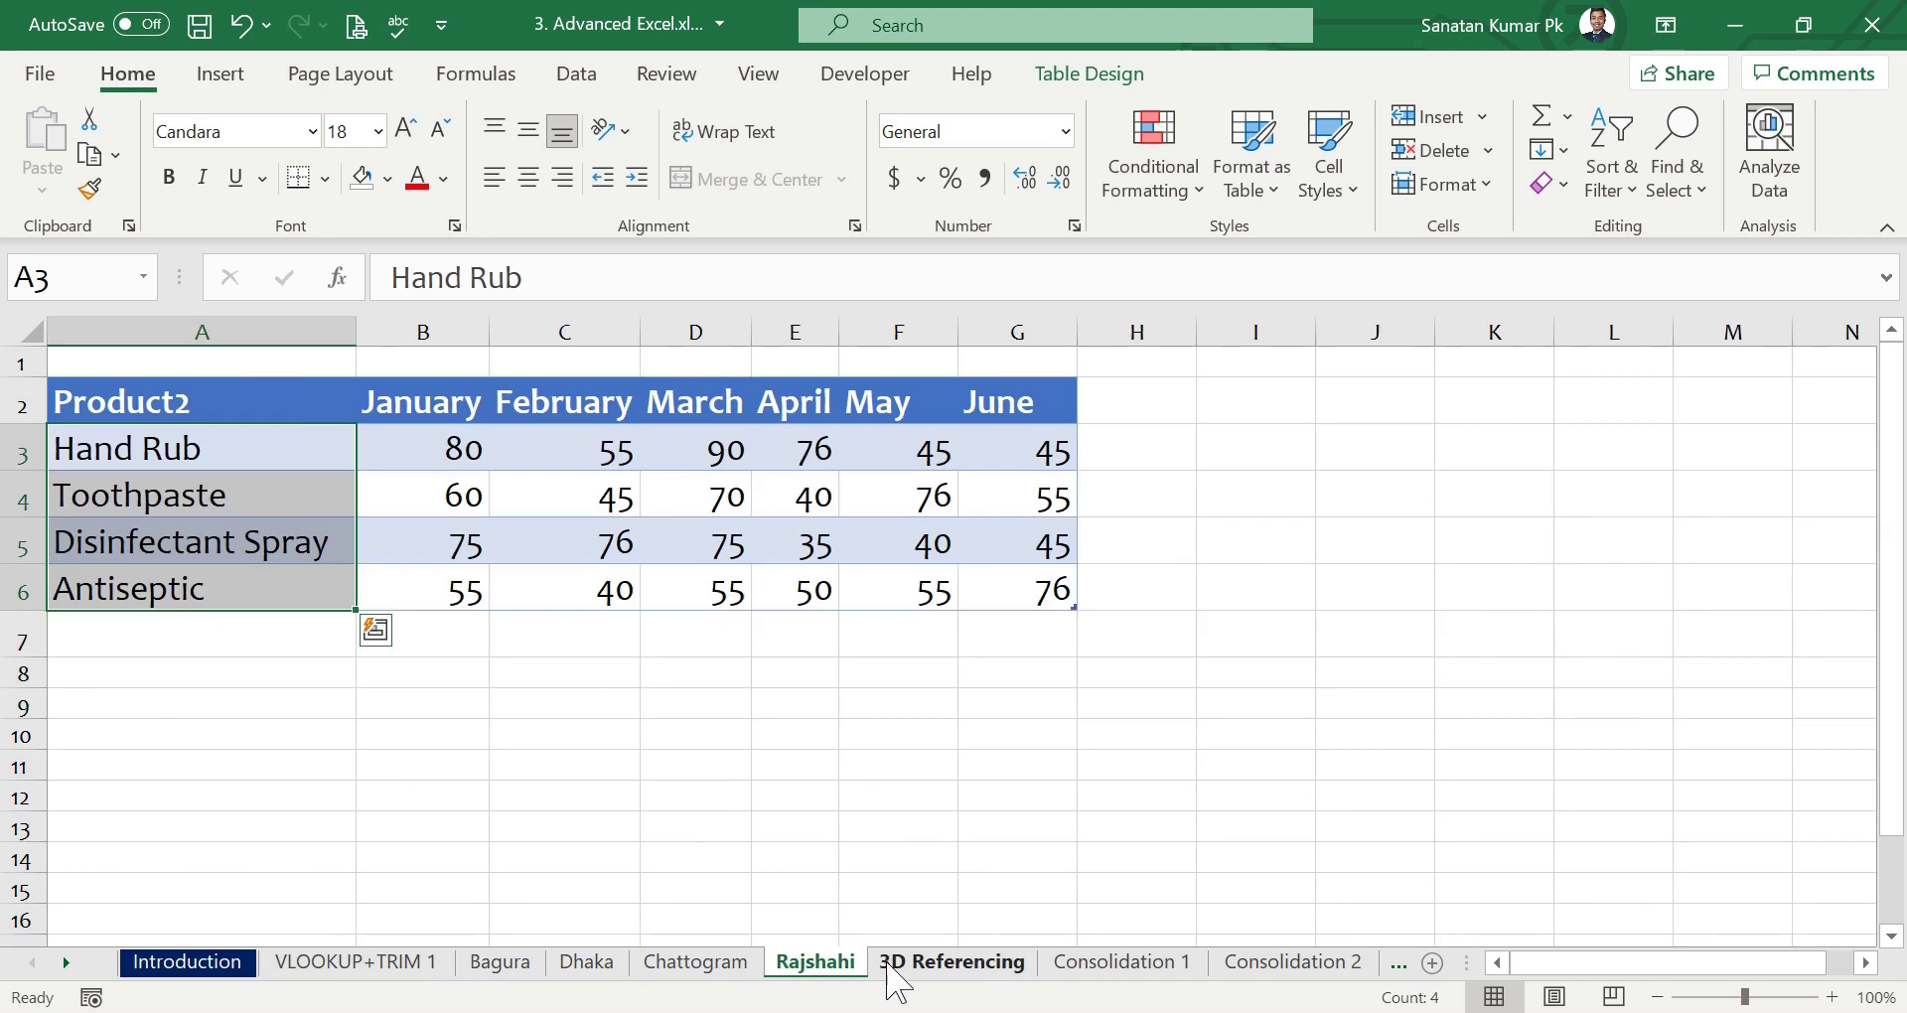
left_click(934, 963)
left_click(1102, 963)
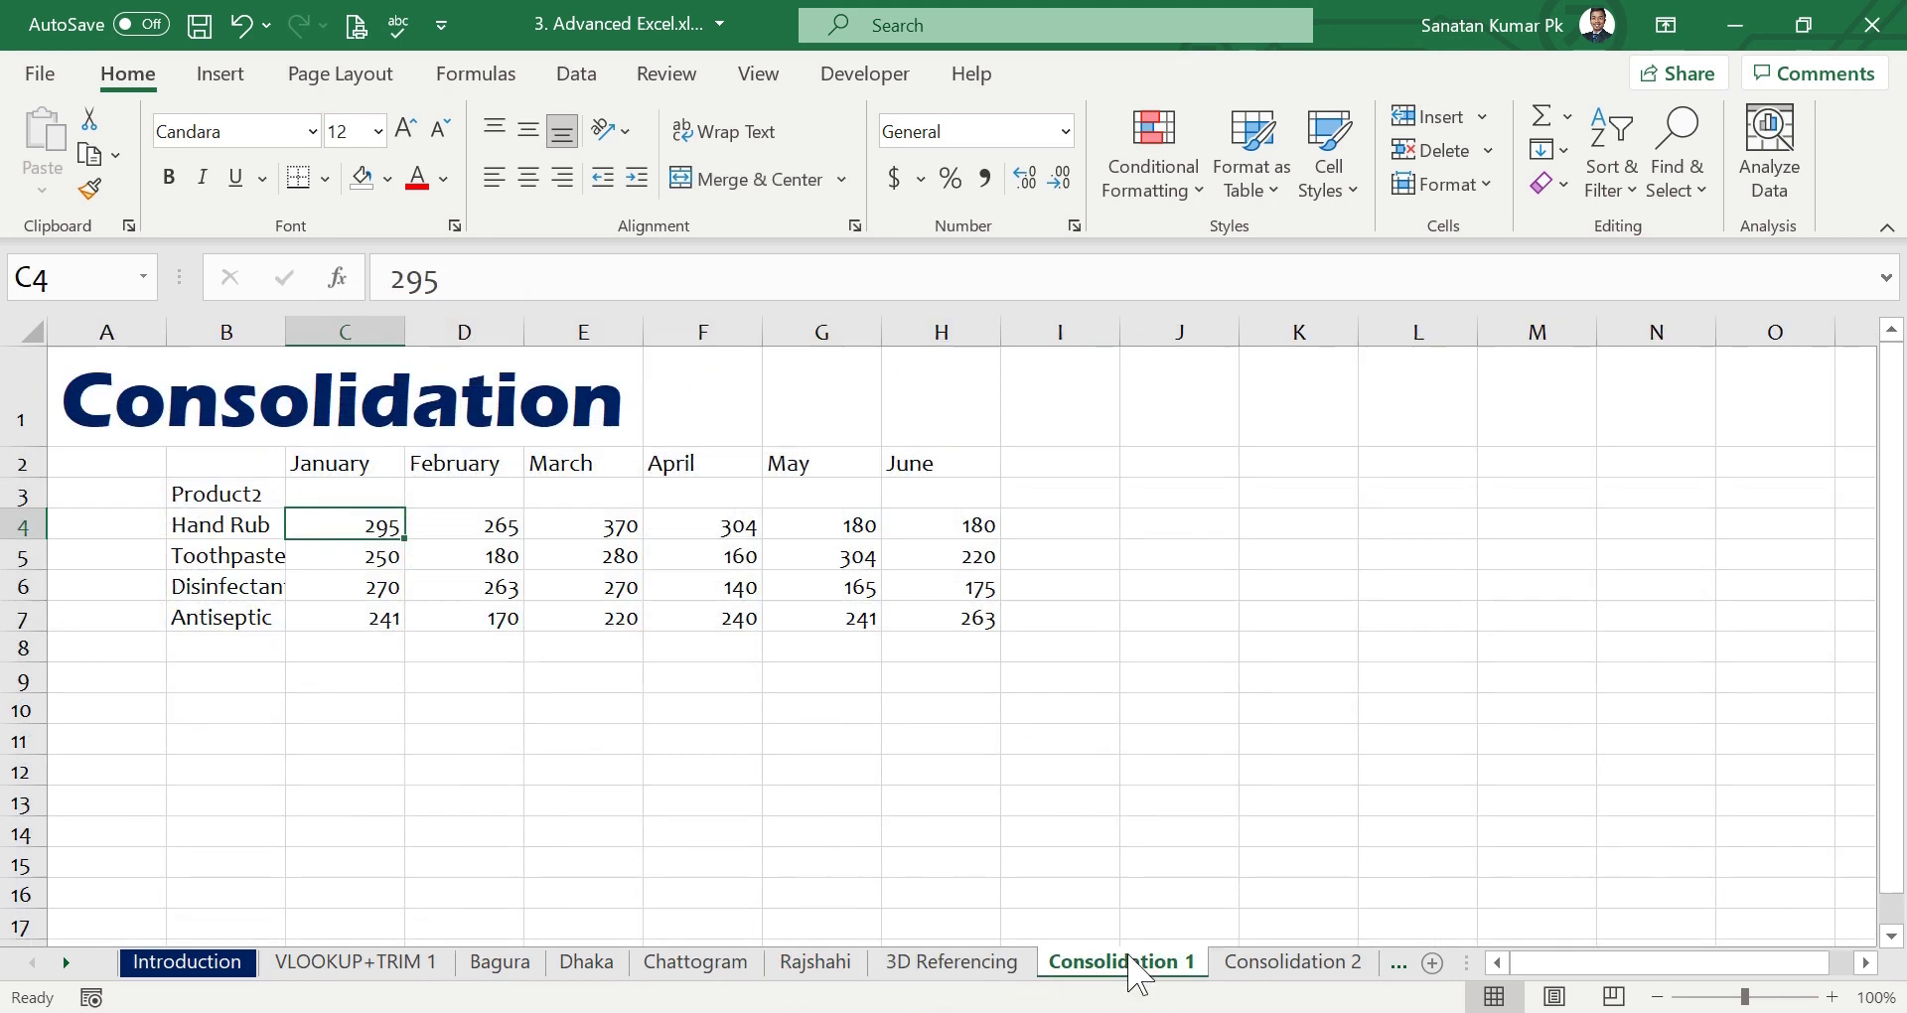
left_click(1296, 963)
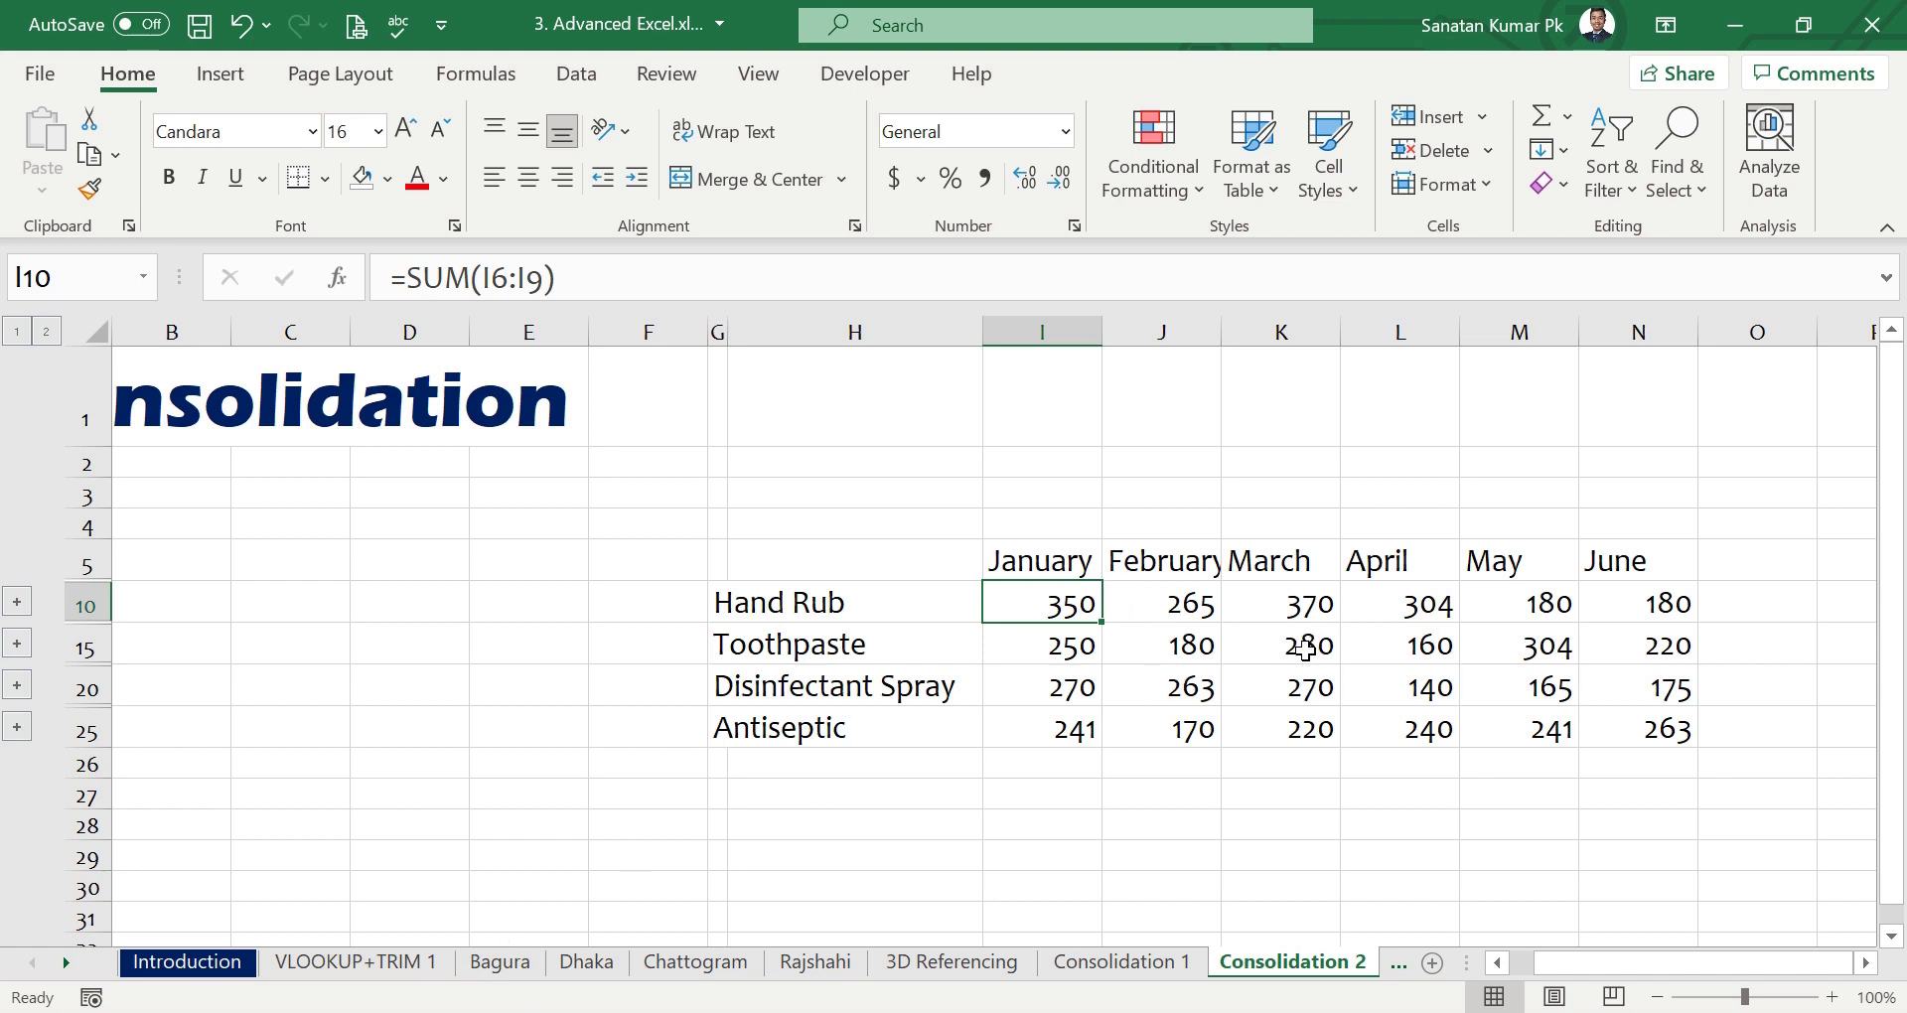
Inspect the linked source rows on Consolidation 2 by expanding and collapsing all outline groups, and the Hand Rub group on its own.
left_click_drag(1611, 964, 1585, 964)
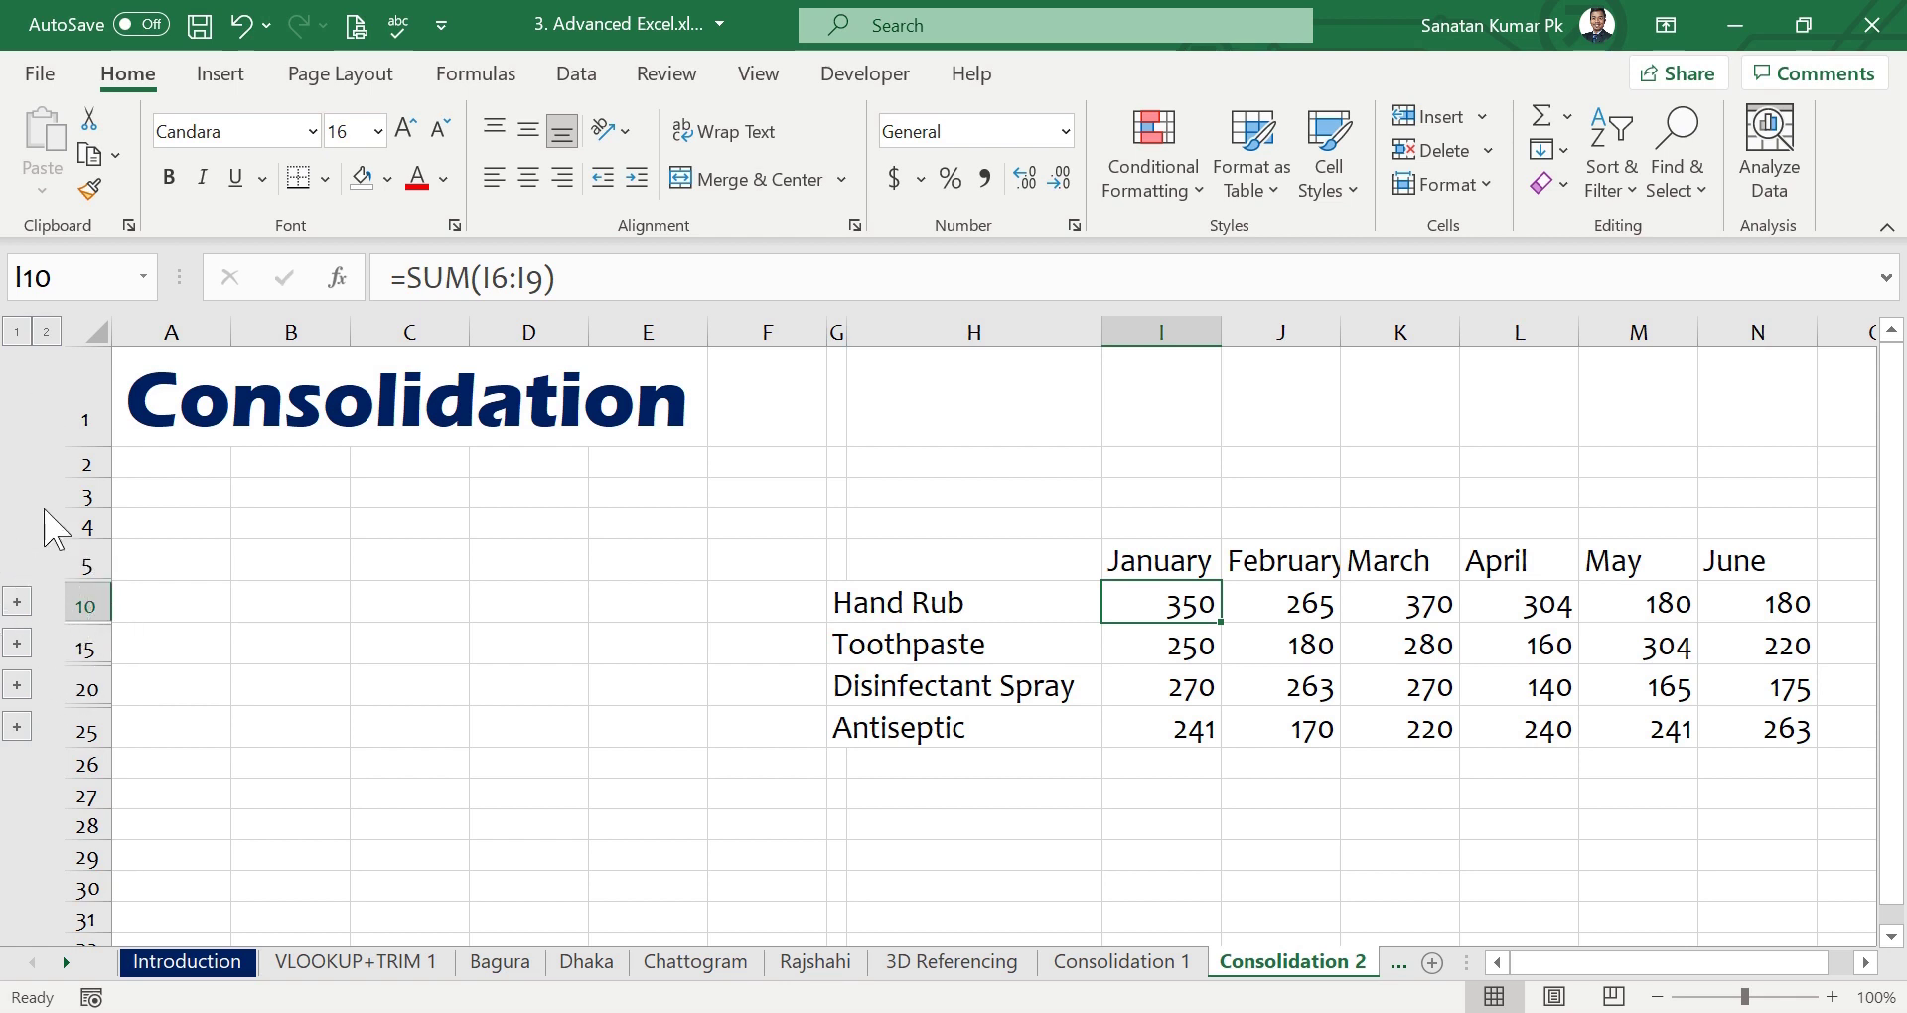
left_click(46, 332)
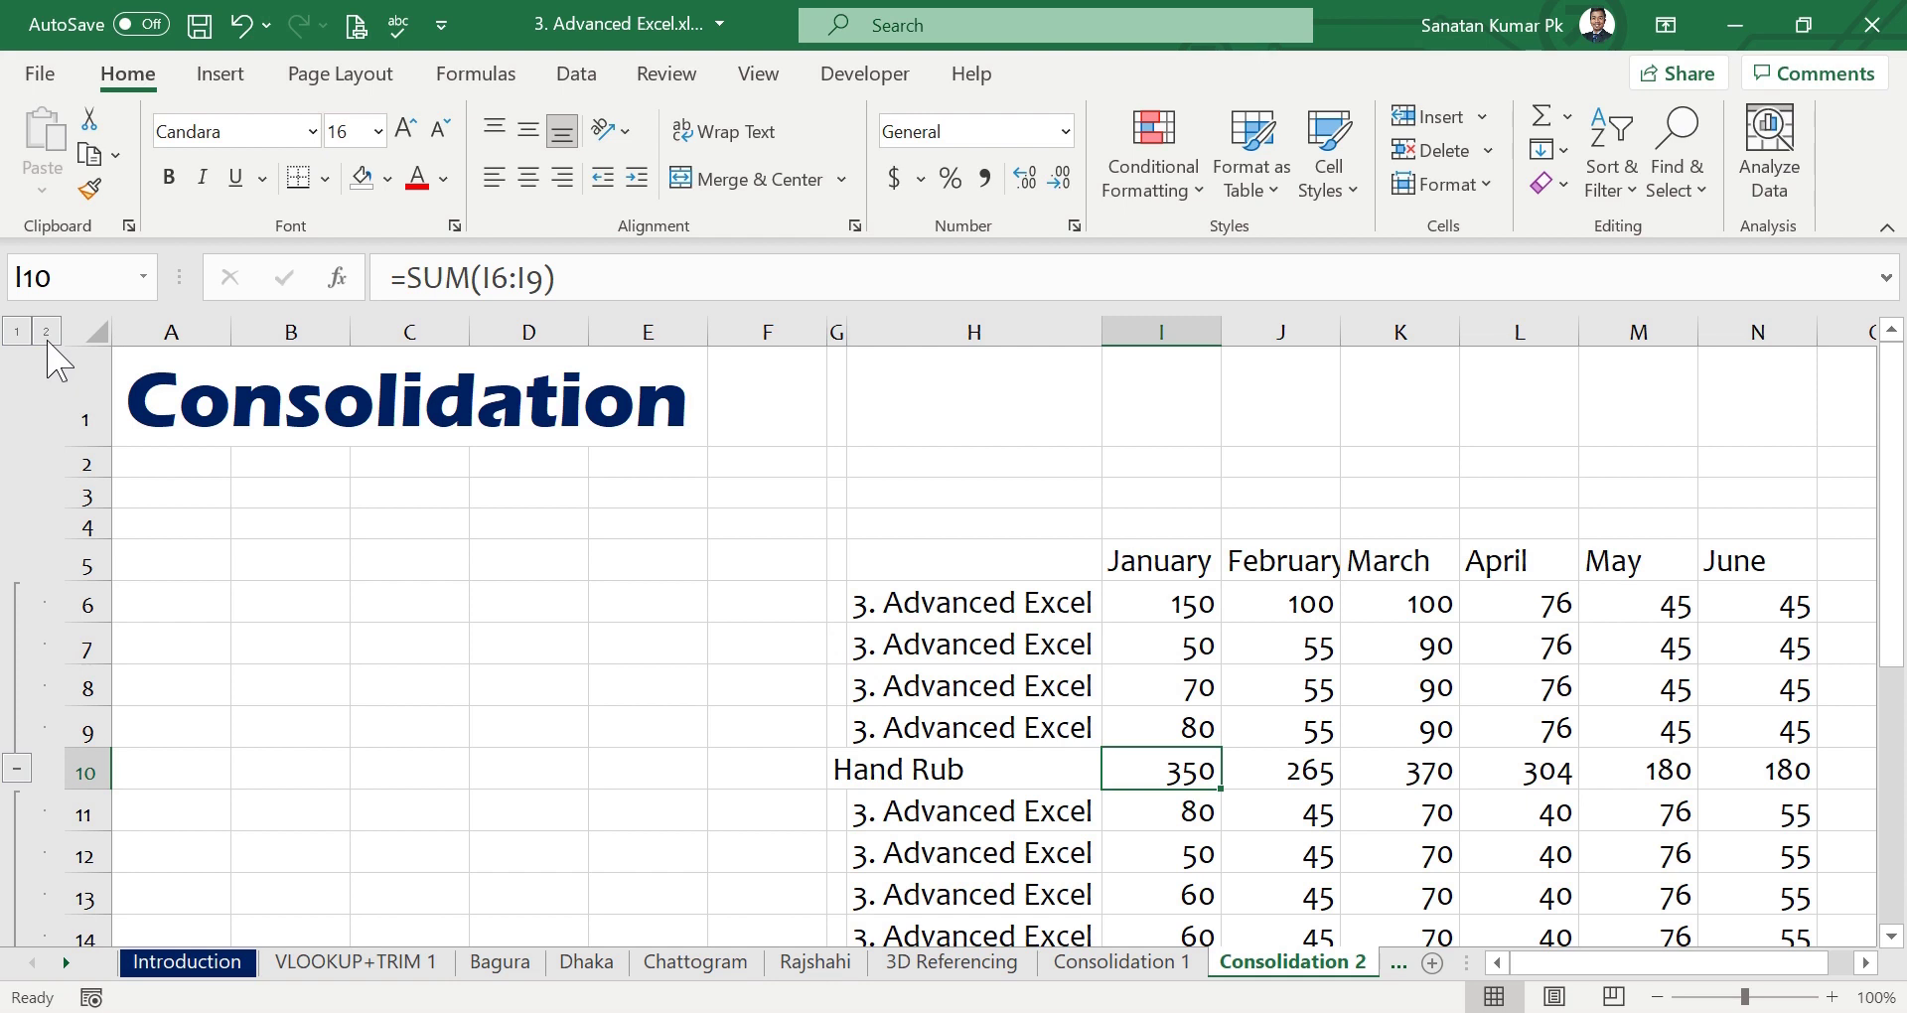
left_click(17, 332)
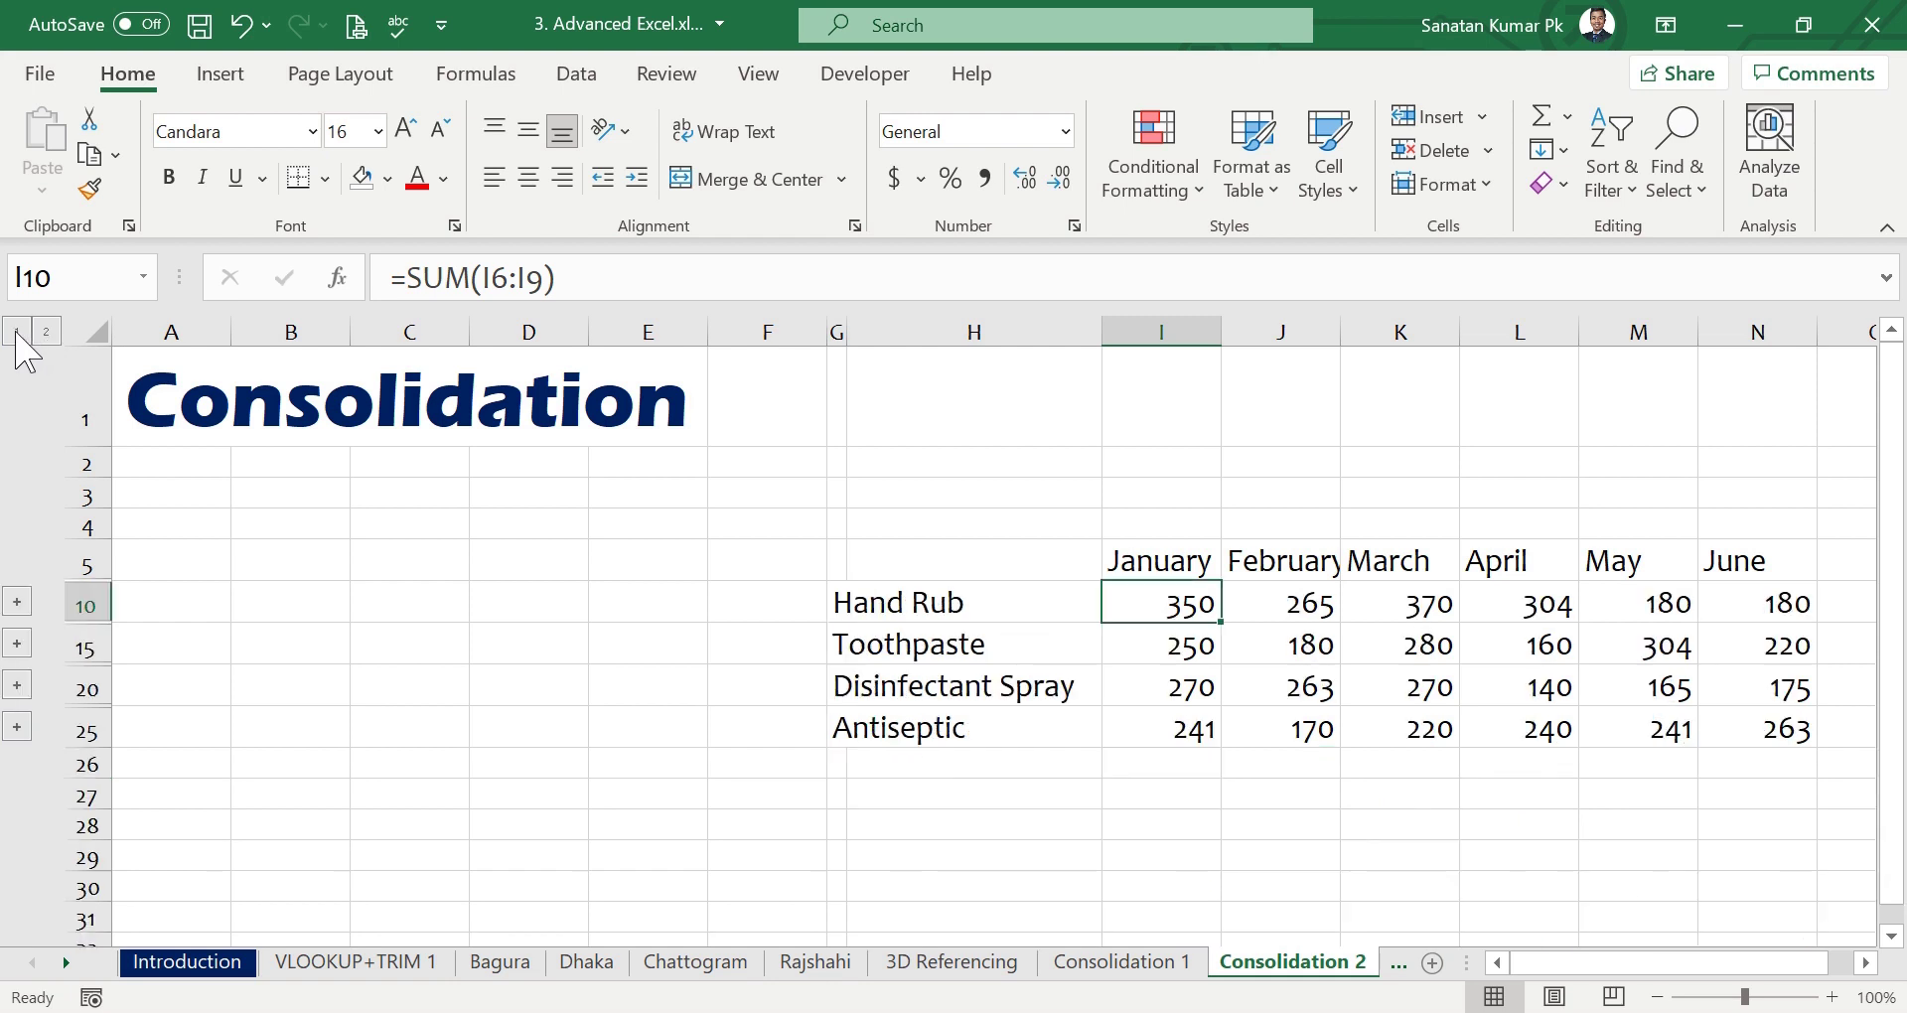
left_click(45, 332)
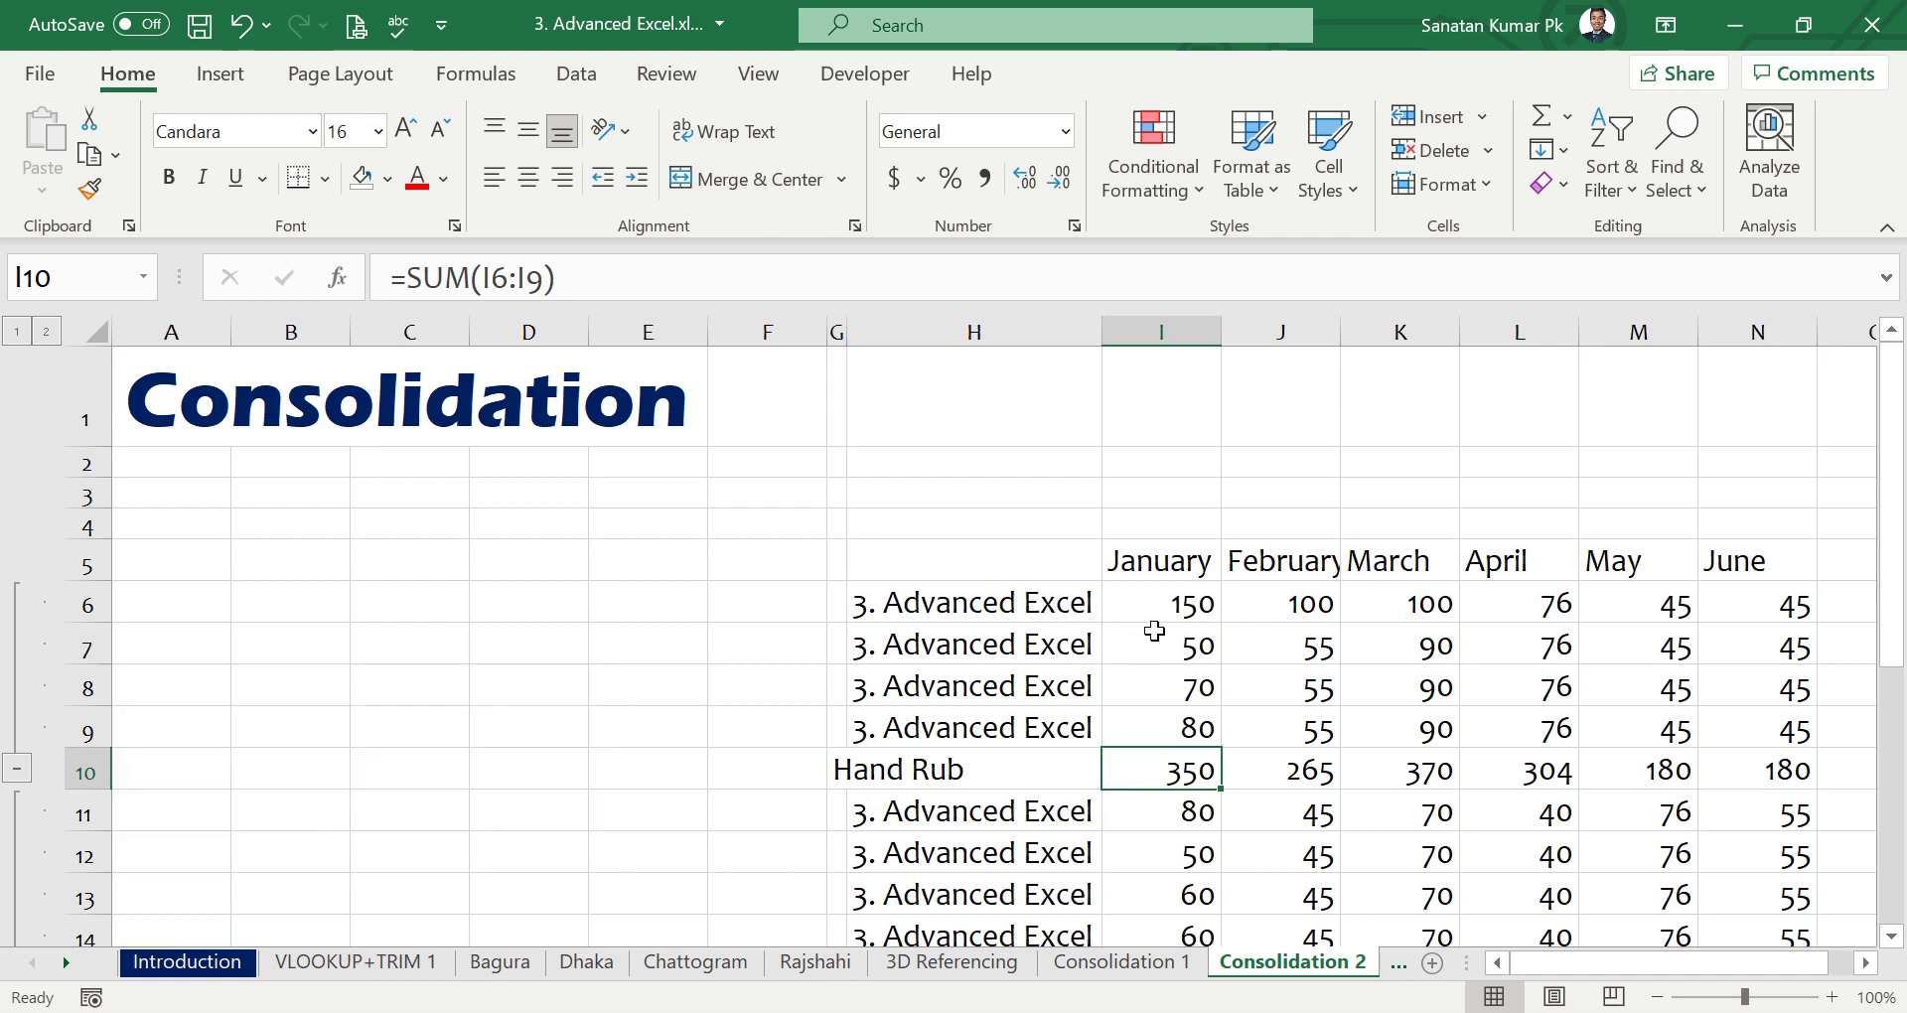
left_click(1033, 606)
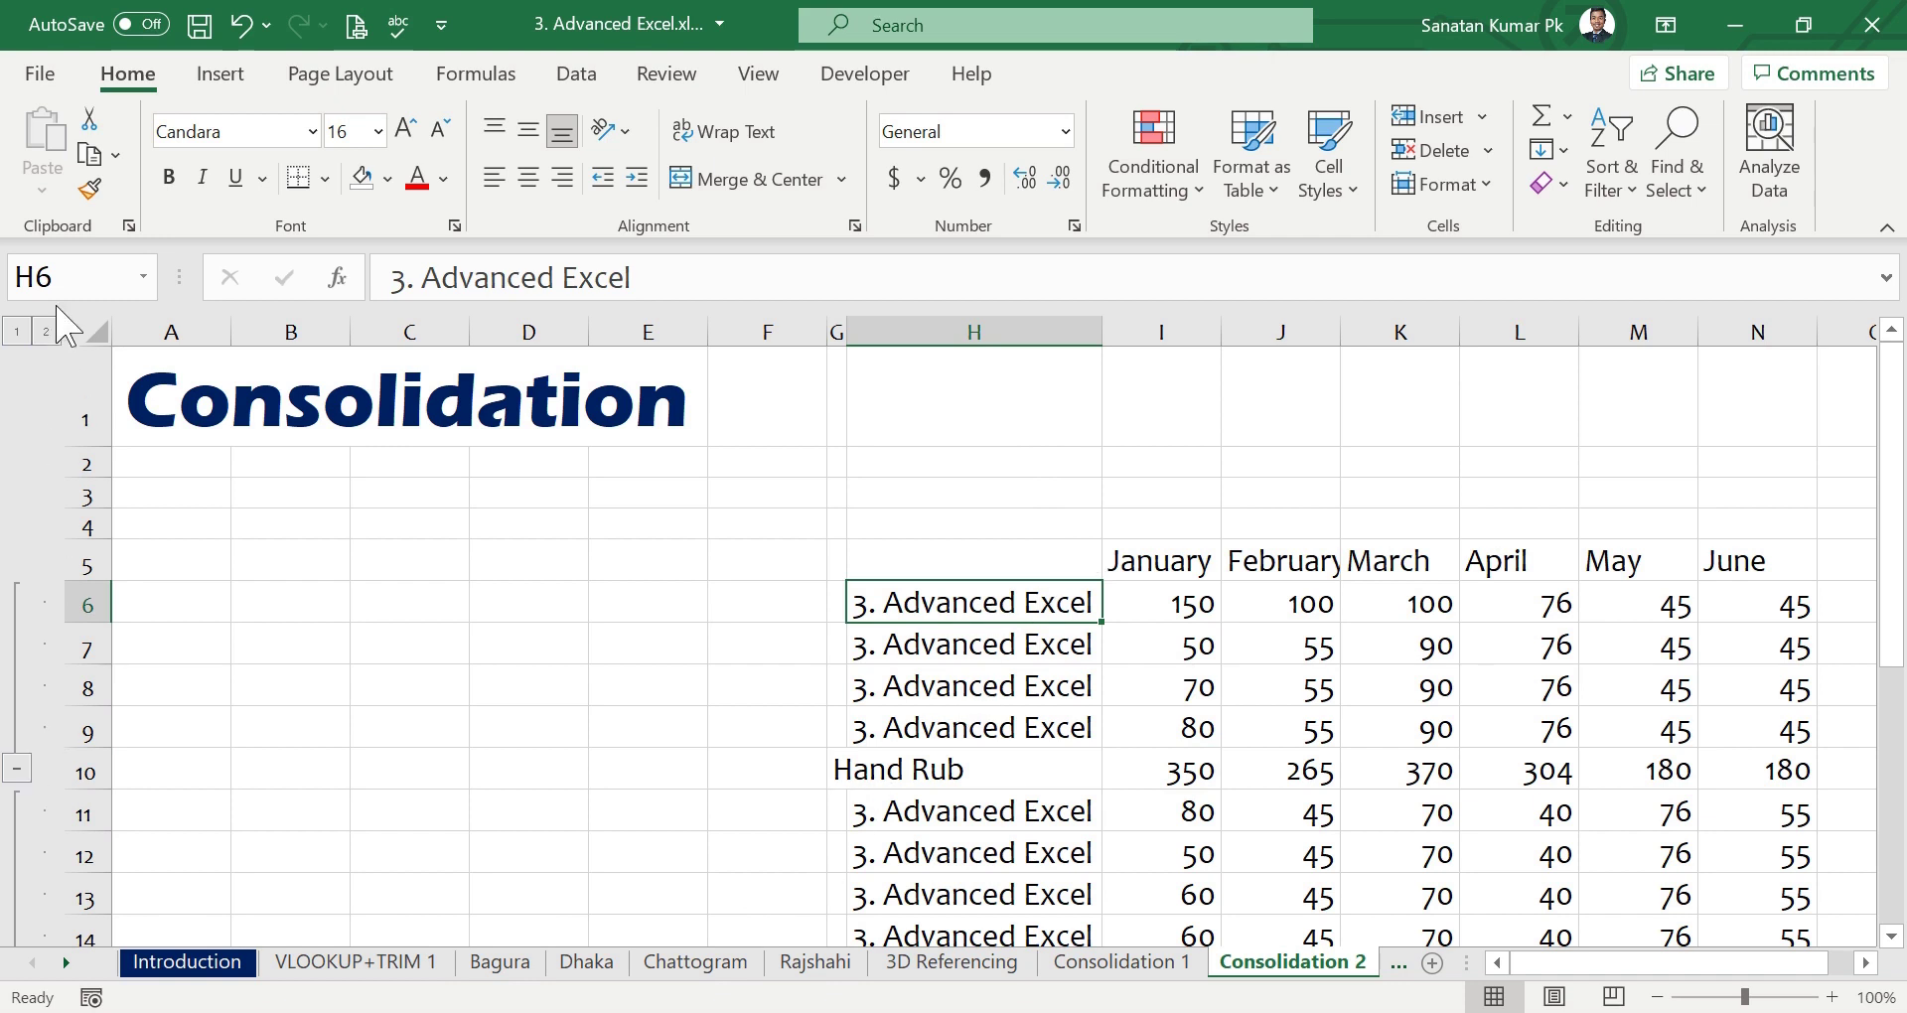
left_click(20, 330)
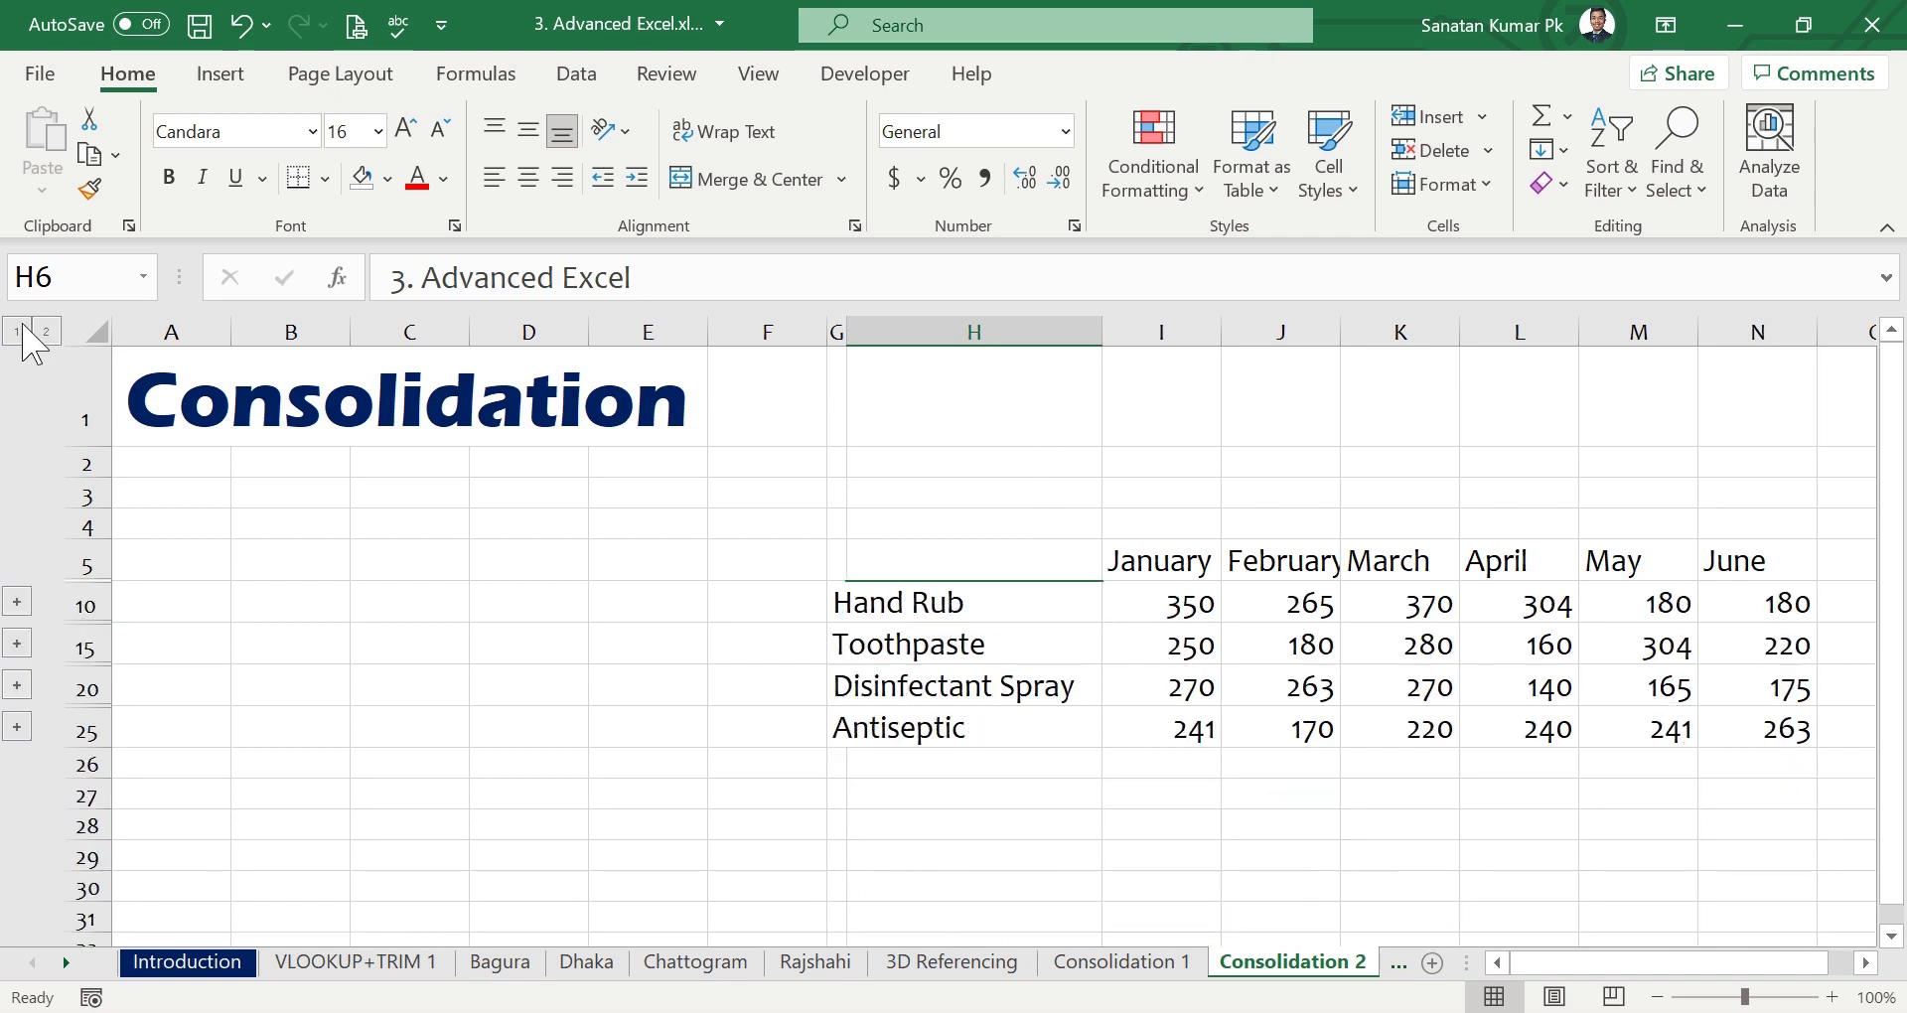
left_click(17, 600)
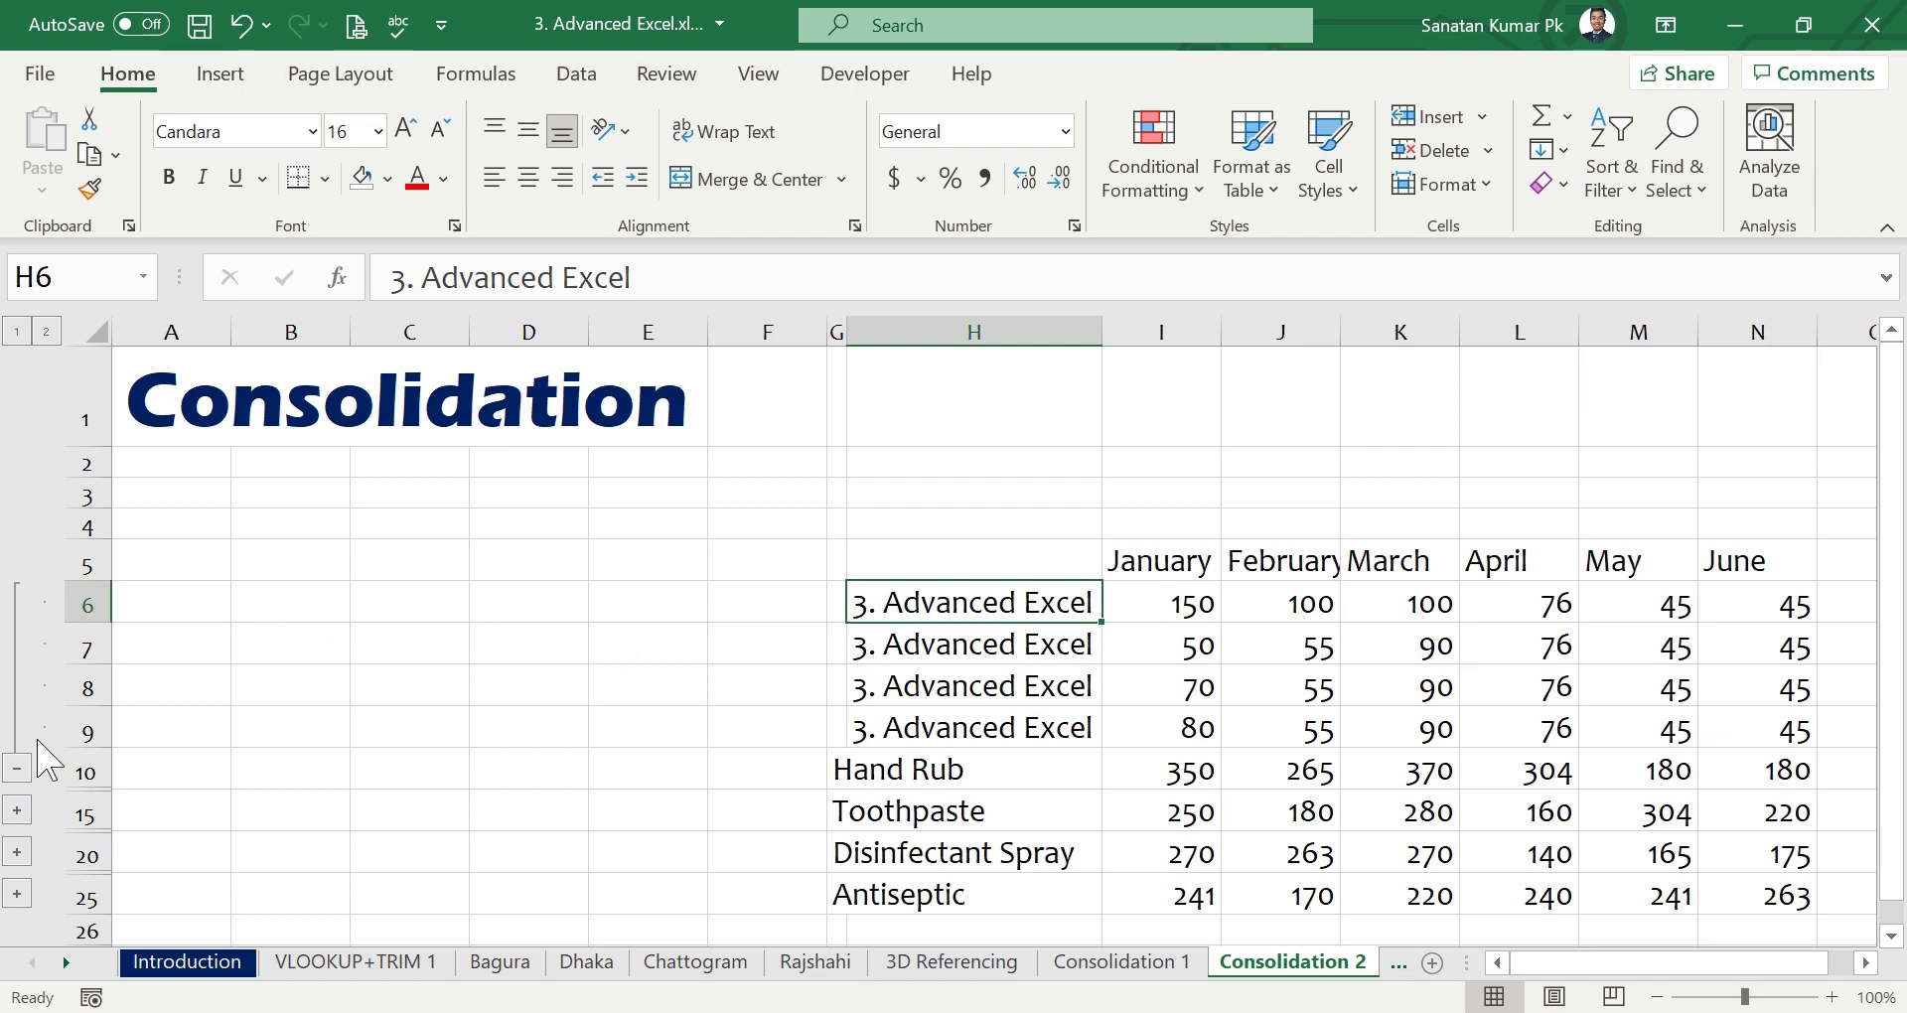
left_click(17, 768)
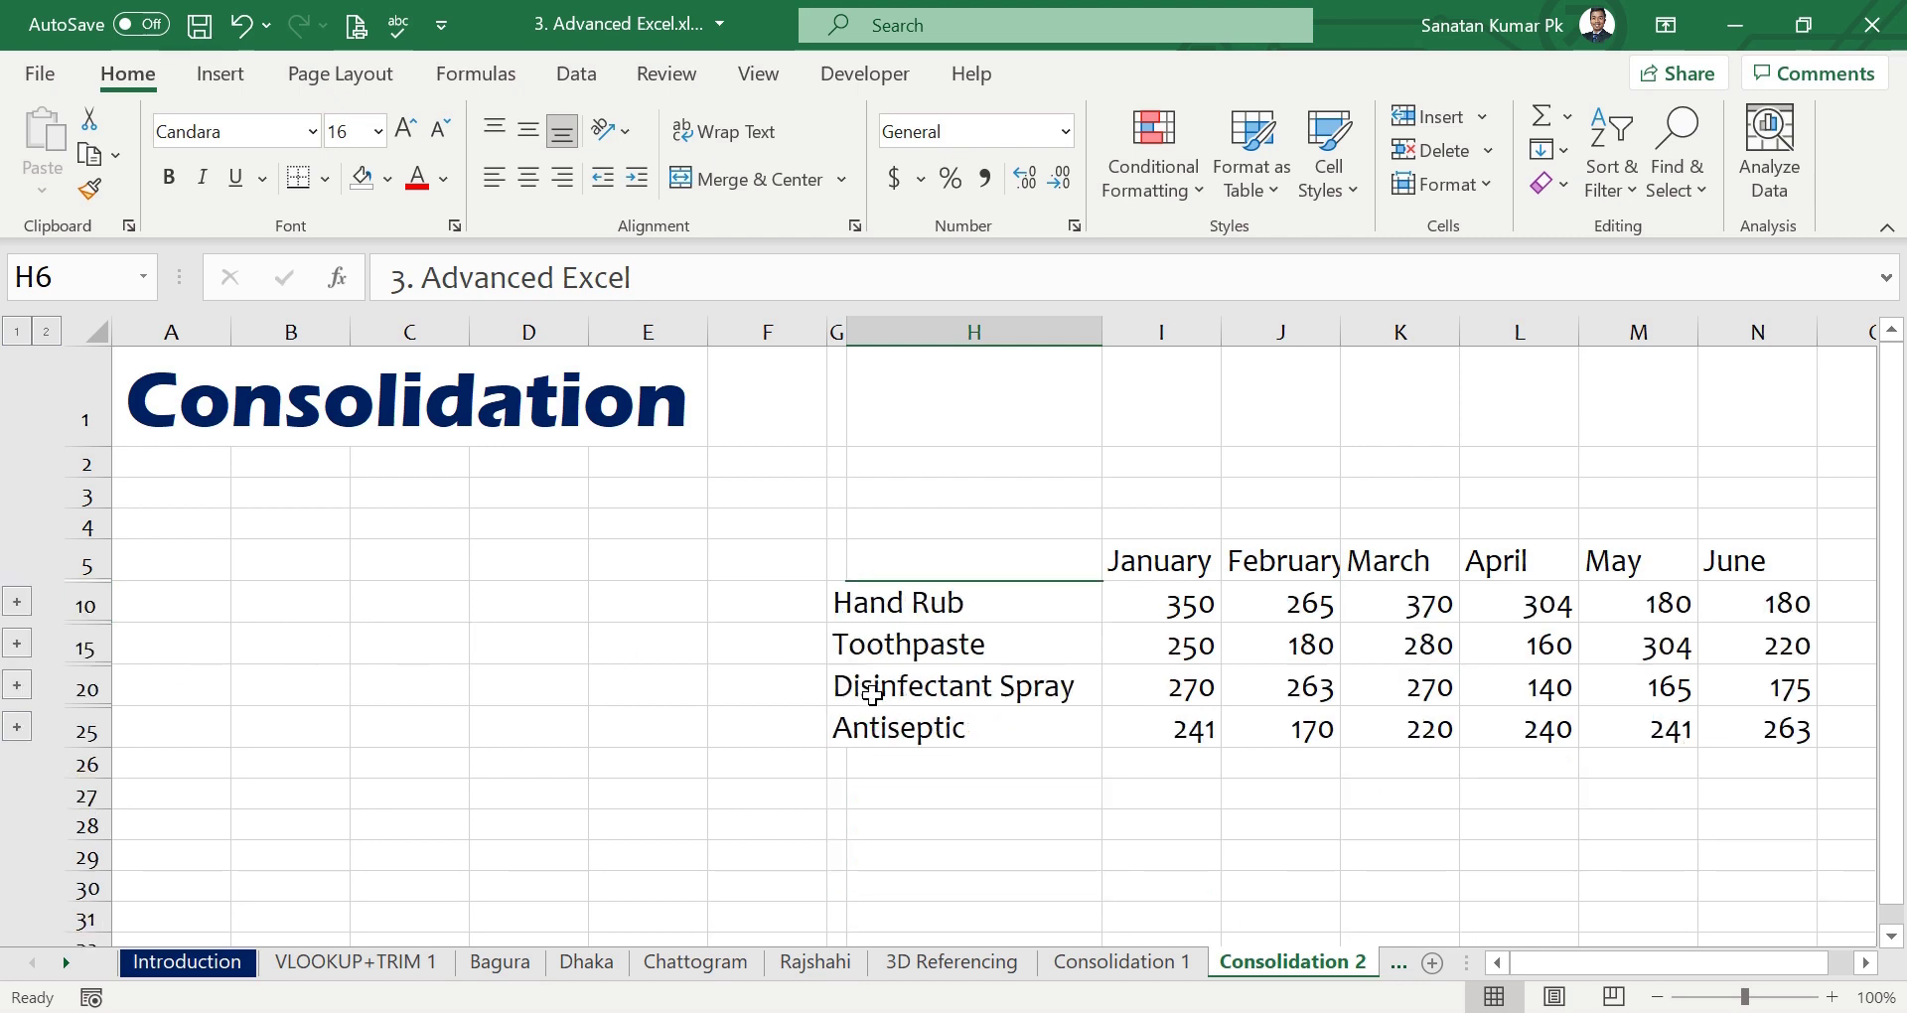